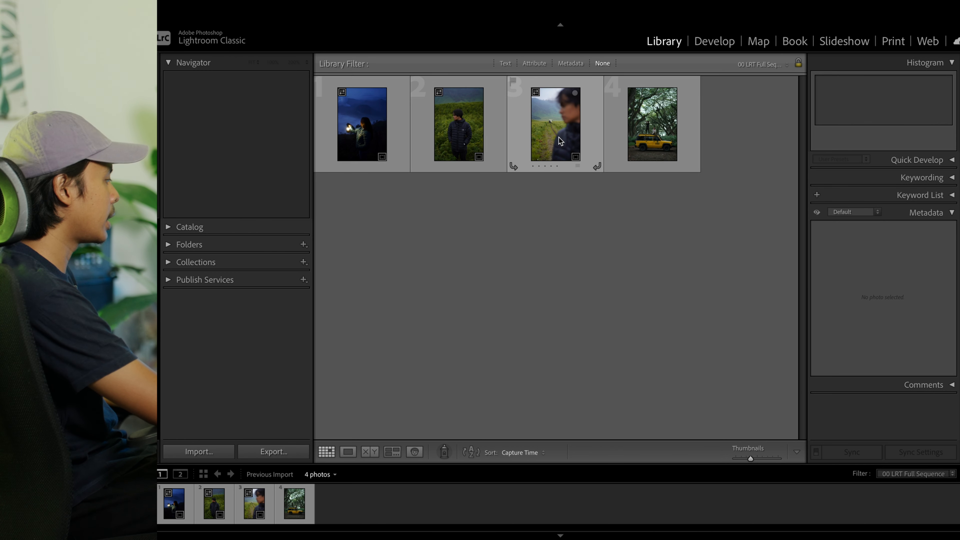
Step: Open the first photo, the night shot with the lantern, in the Develop module and inspect the lantern at 200%
left_click(381, 130)
left_click(710, 45)
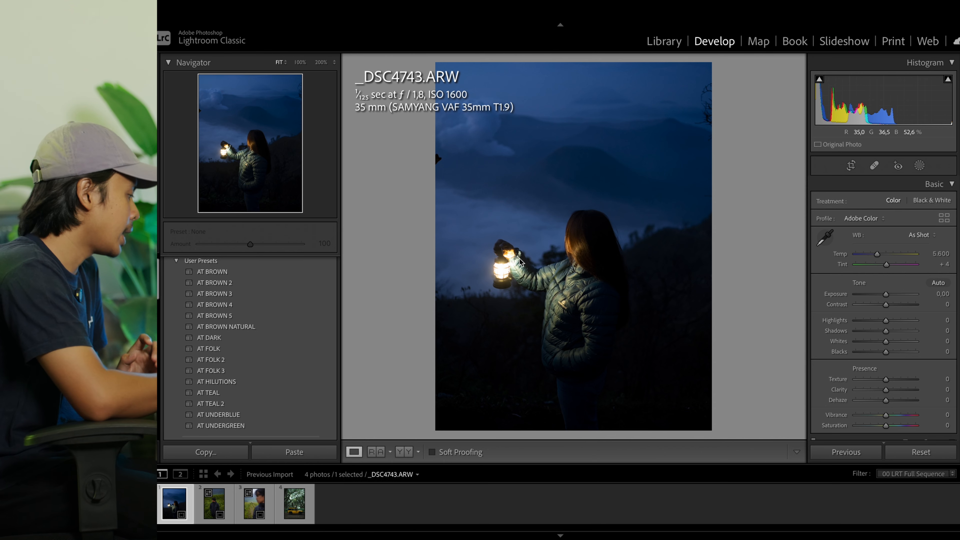
left_click(504, 270)
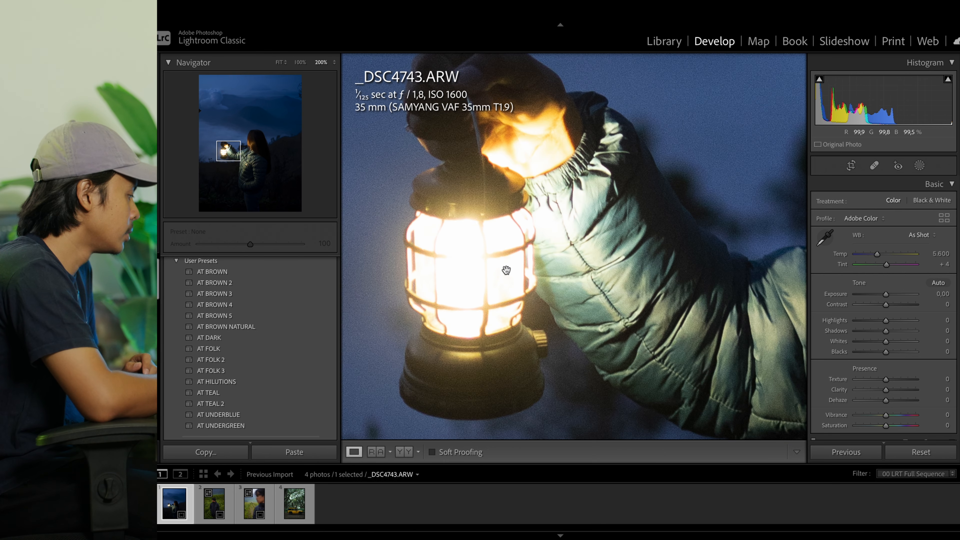
left_click(562, 225)
left_click(507, 291)
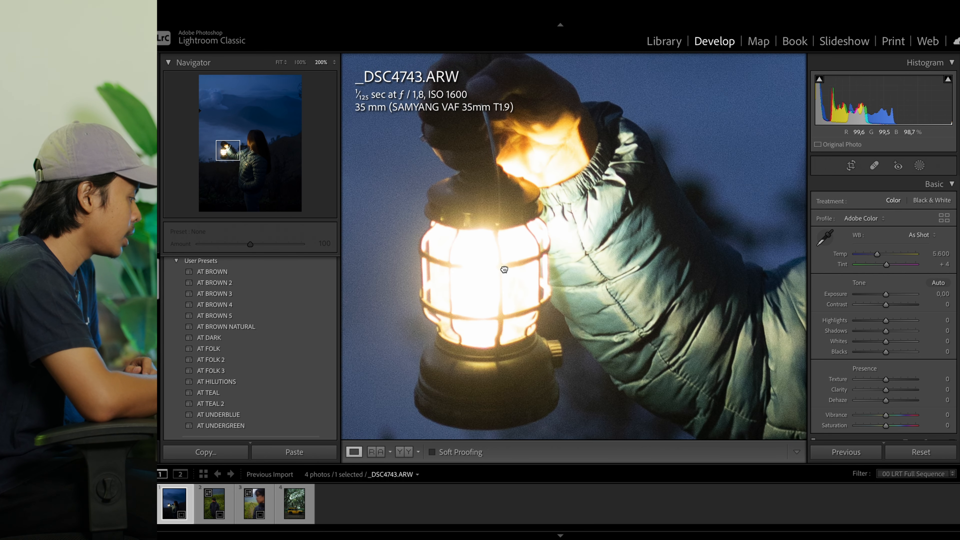
left_click(527, 267)
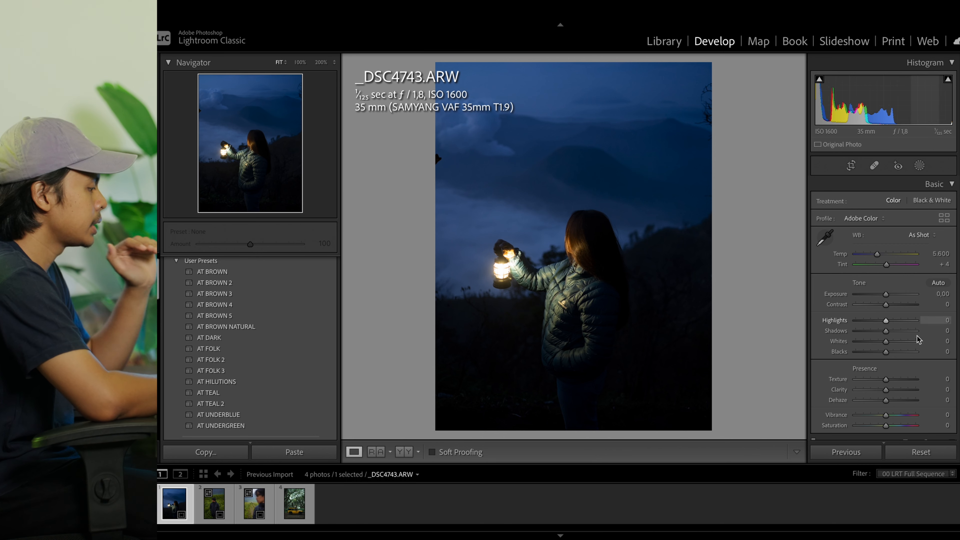
Step: Set the photo's Exposure to +1.40, Highlights to -47, Shadows to -29 and Whites to +30
scroll(886, 365, "down", 2)
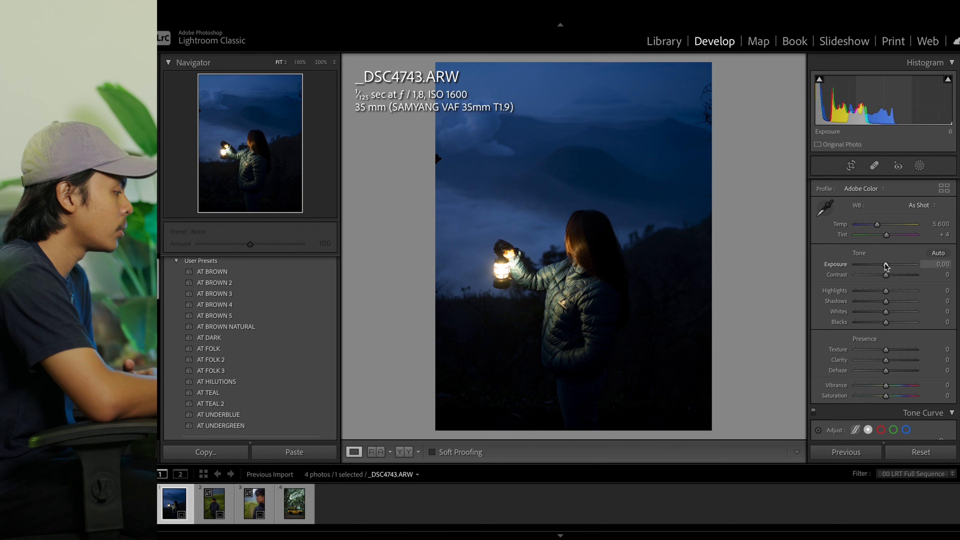
left_click_drag(886, 266, 896, 266)
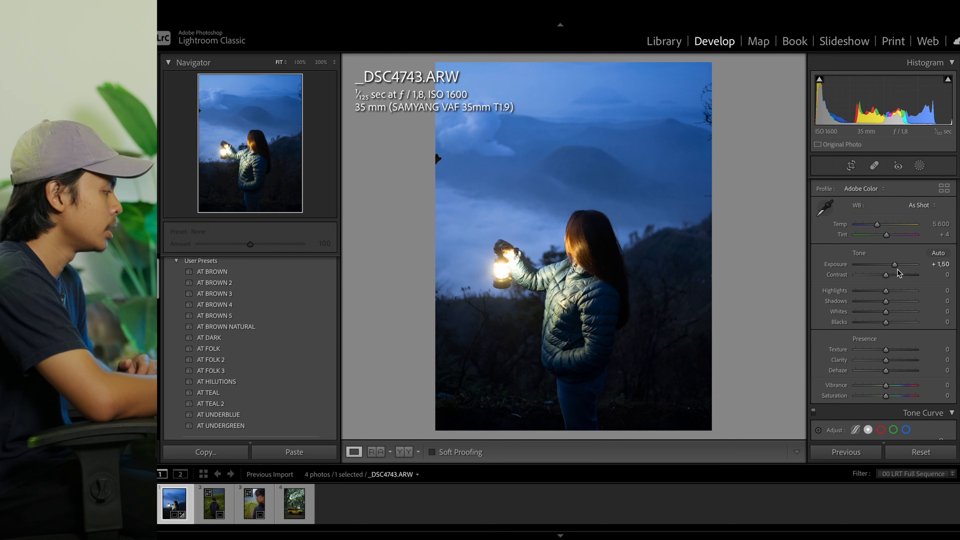
left_click_drag(896, 269, 873, 294)
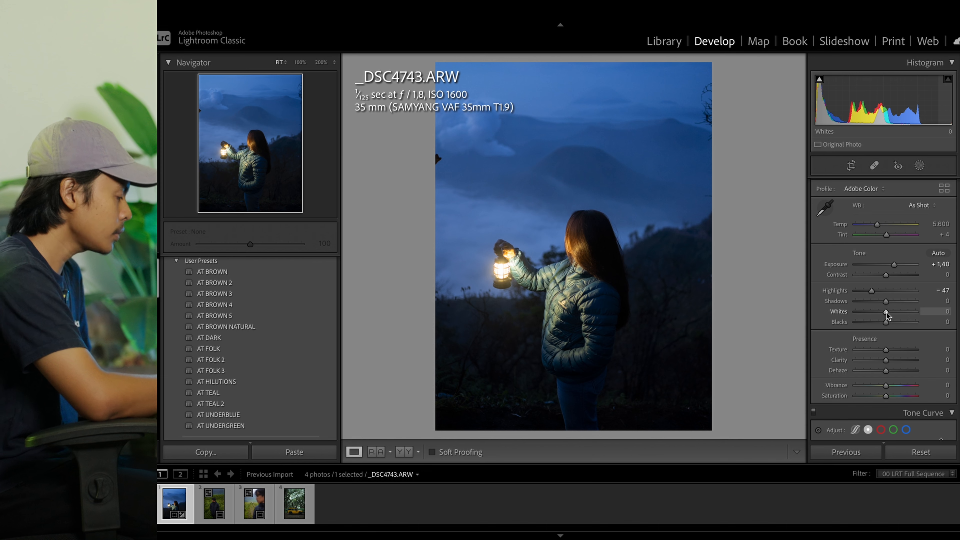
mouse_move(886, 312)
left_mouse_down()
mouse_move(904, 312)
mouse_move(878, 304)
left_mouse_up()
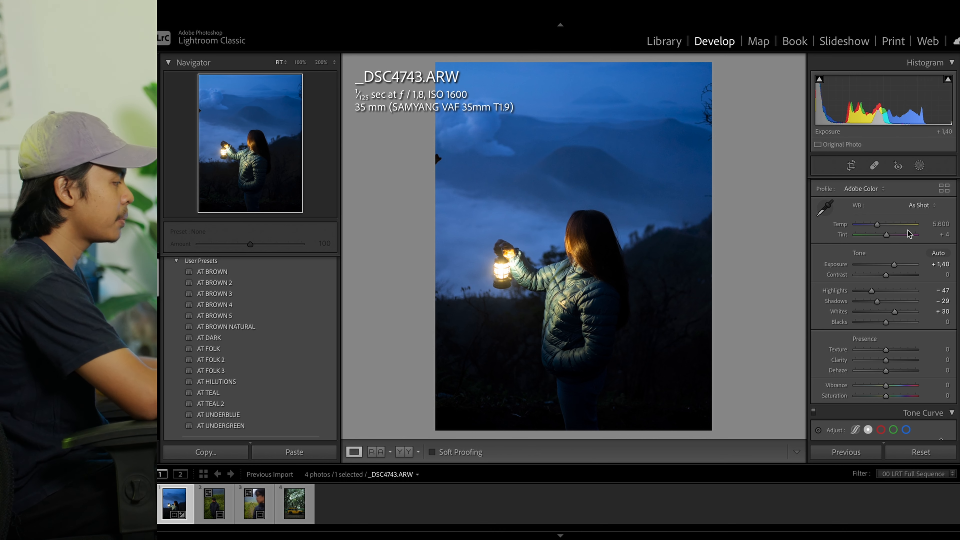
Step: Try the Auto white balance on the photo and return it to As Shot
left_click(919, 205)
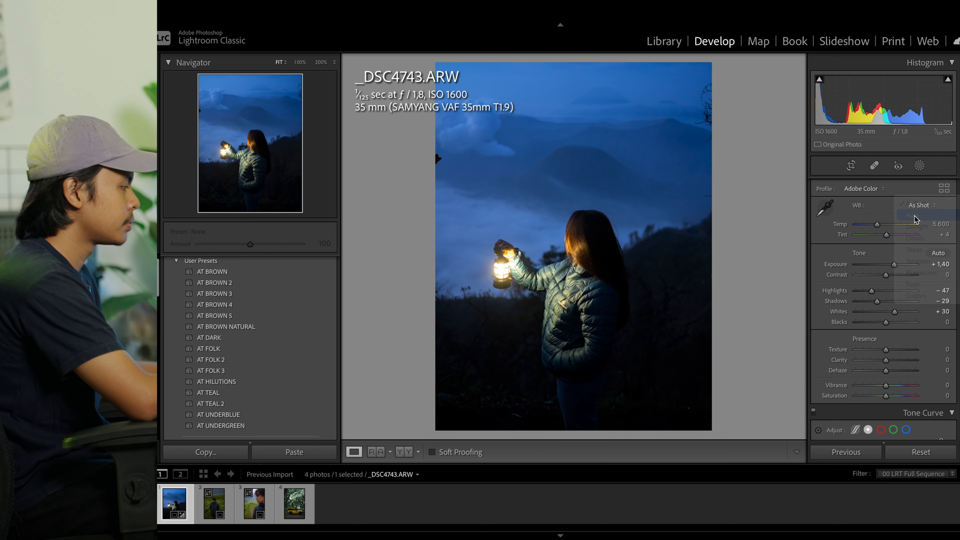
left_click(914, 216)
left_click(930, 207)
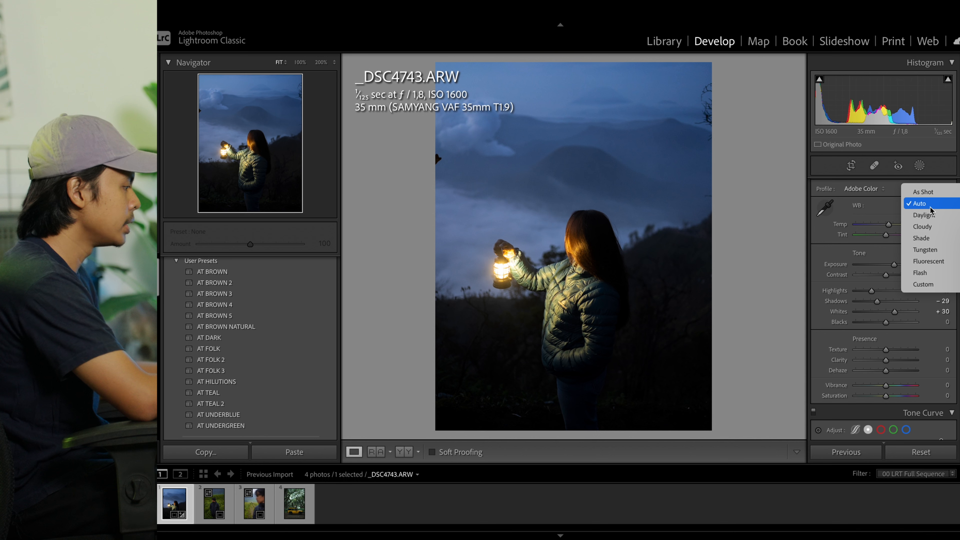
left_click(937, 193)
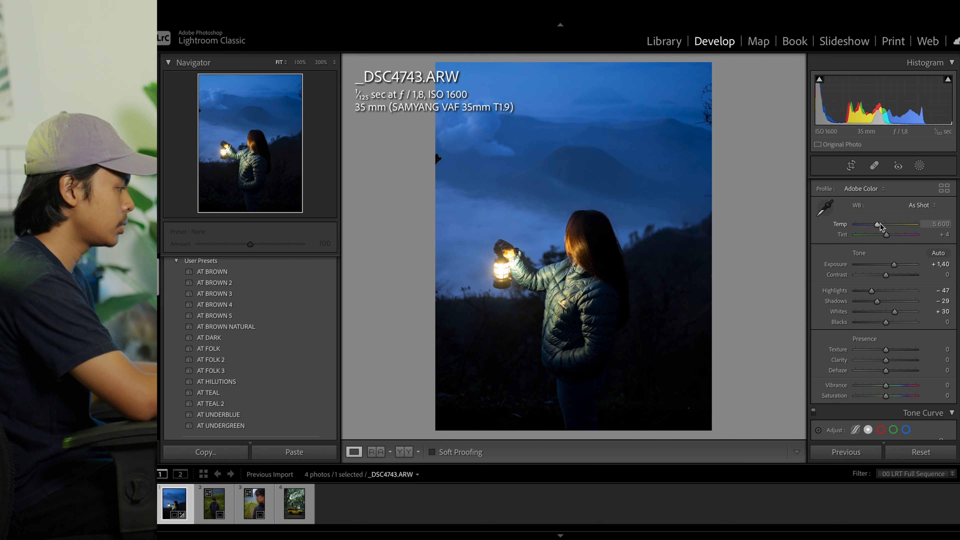
Step: Set Texture to +35, Clarity to -9 and Dehaze to +13, and readjust Shadows to +10, Whites to +17 and Blacks to +7
scroll(880, 265, "down", 3)
mouse_move(885, 293)
left_mouse_down()
mouse_move(897, 296)
mouse_move(873, 298)
mouse_move(901, 282)
mouse_move(889, 305)
left_mouse_up()
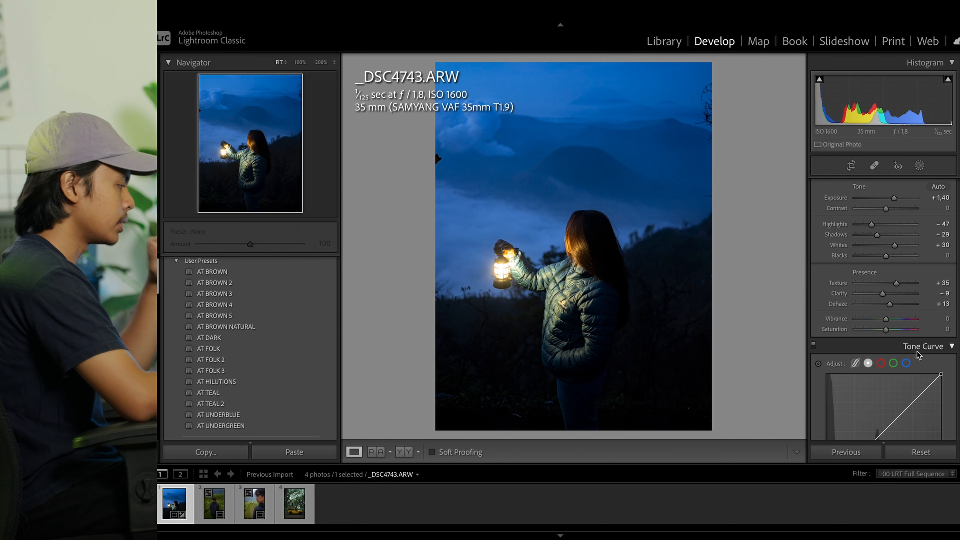
left_click_drag(877, 238, 887, 257)
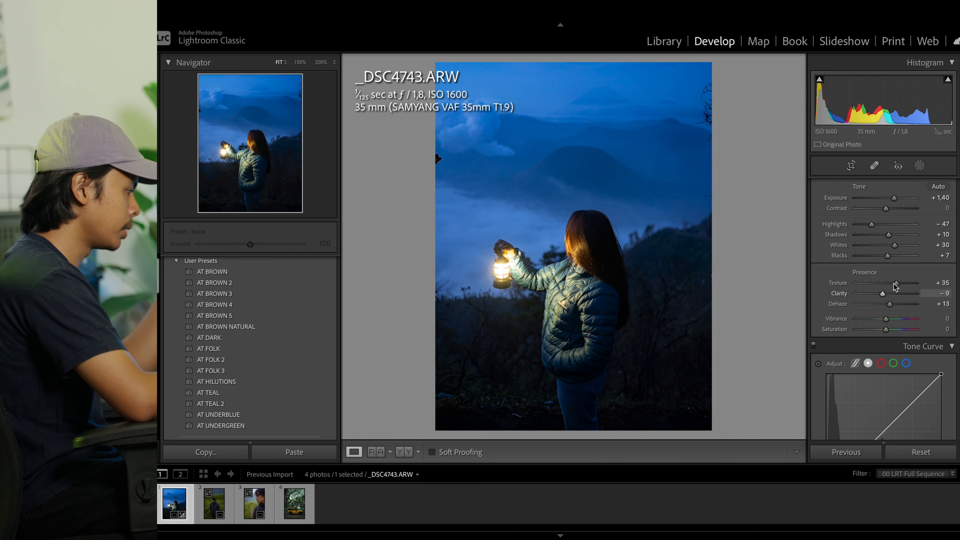
mouse_move(894, 245)
left_mouse_down()
mouse_move(882, 252)
mouse_move(890, 252)
left_mouse_up()
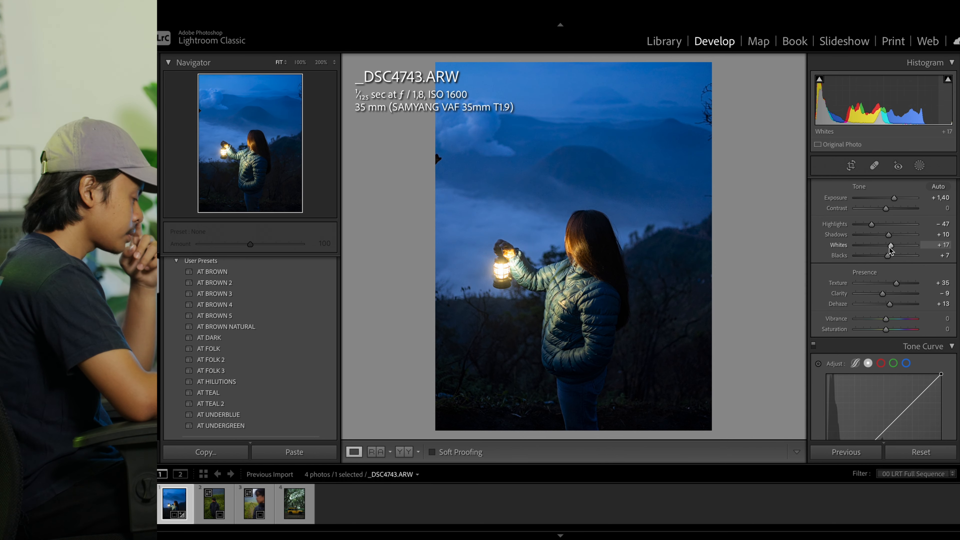
Step: Change the crop aspect ratio to Original so the frame covers the full photo, and apply the crop
left_click(851, 165)
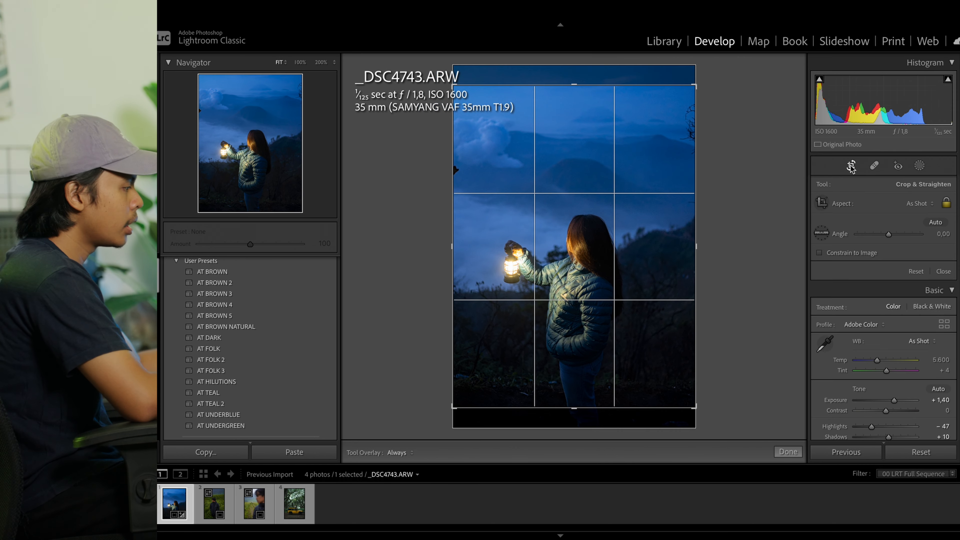
left_click(916, 204)
left_click(918, 214)
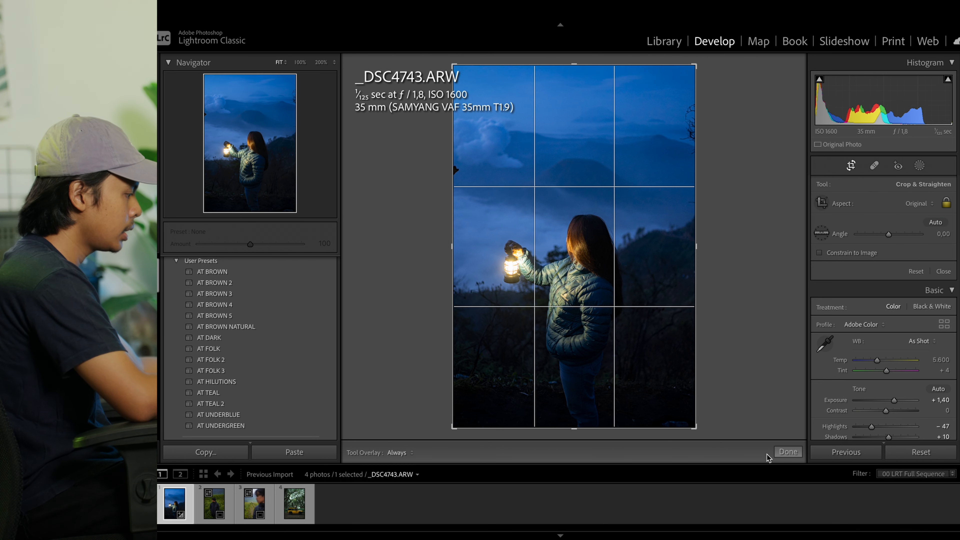
left_click(781, 456)
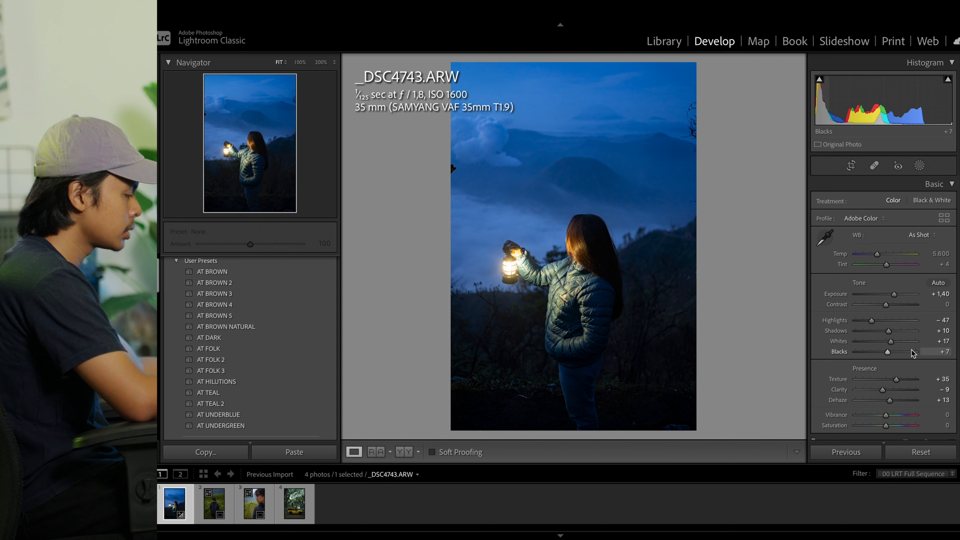
Step: Shape the tone curve with points at 184/208, 127/131 and 61/58, and lift its black point to 1/3
scroll(911, 349, "down", 3)
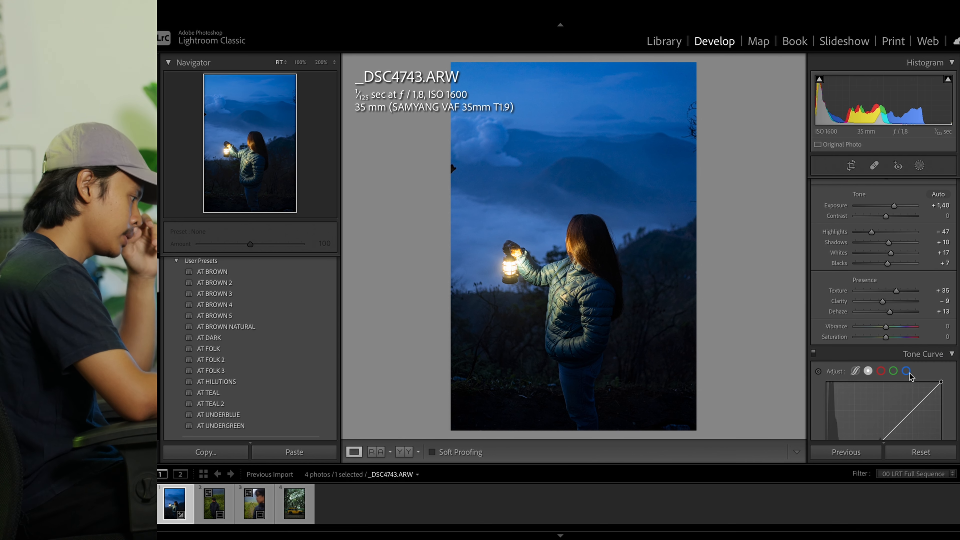
scroll(908, 357, "down", 4)
left_click(884, 324)
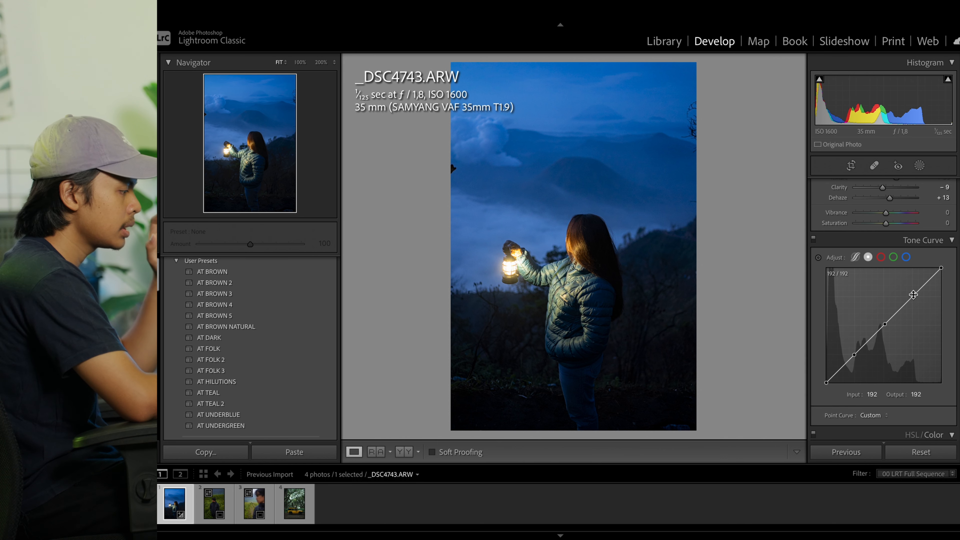
mouse_move(913, 294)
left_mouse_down()
mouse_move(926, 311)
mouse_move(879, 250)
mouse_move(916, 296)
mouse_move(909, 288)
left_mouse_up()
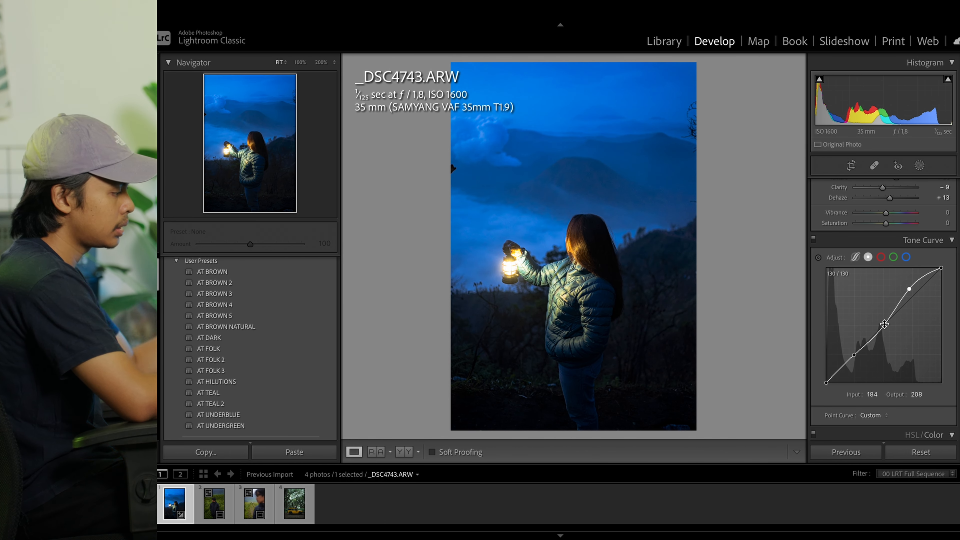
mouse_move(884, 324)
left_mouse_down()
mouse_move(878, 317)
mouse_move(883, 324)
left_mouse_up()
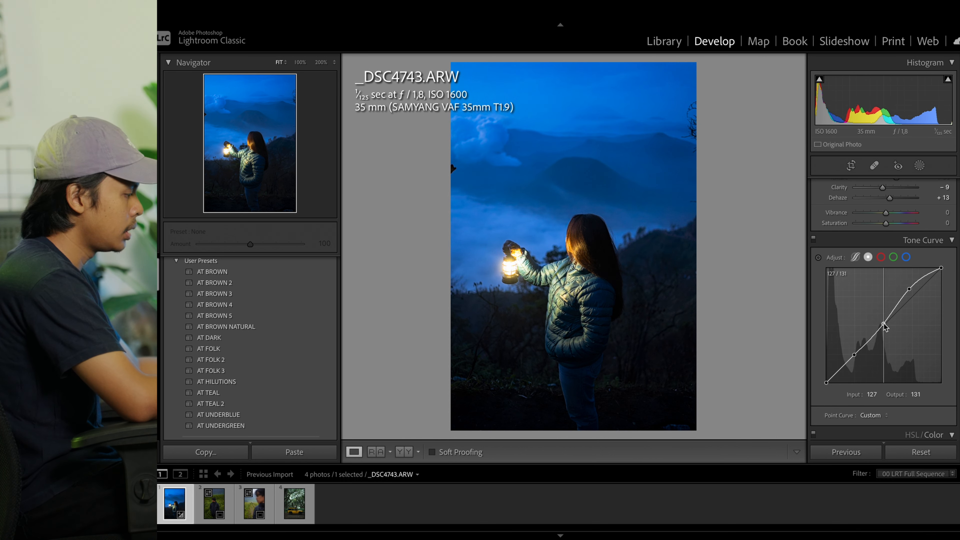
left_click_drag(855, 355, 853, 357)
scroll(853, 357, "down", 3)
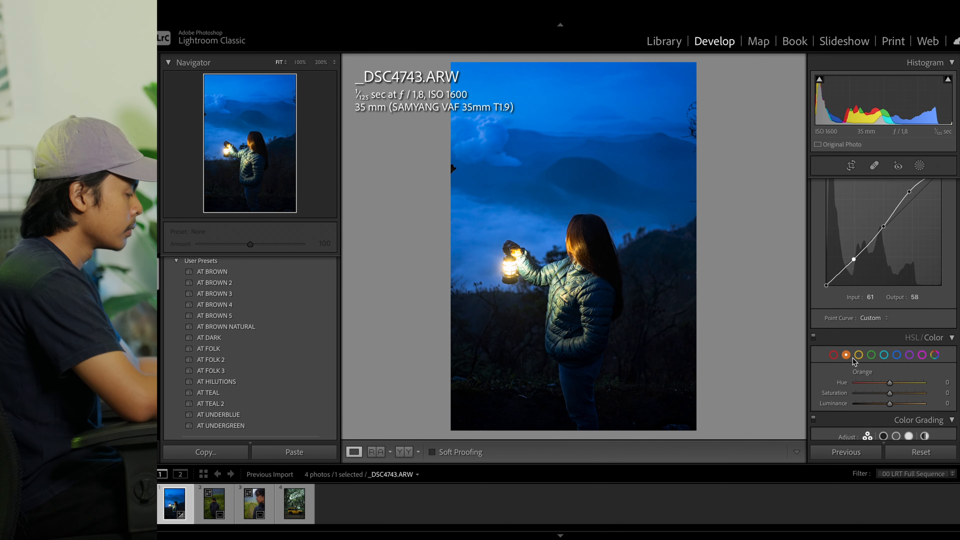
left_click_drag(826, 275, 826, 274)
Step: Set the orange Hue to -5, Saturation to +31 and Luminance to -2, and reduce green Saturation to -69 while adjusting its Luminance and Hue
scroll(825, 319, "down", 3)
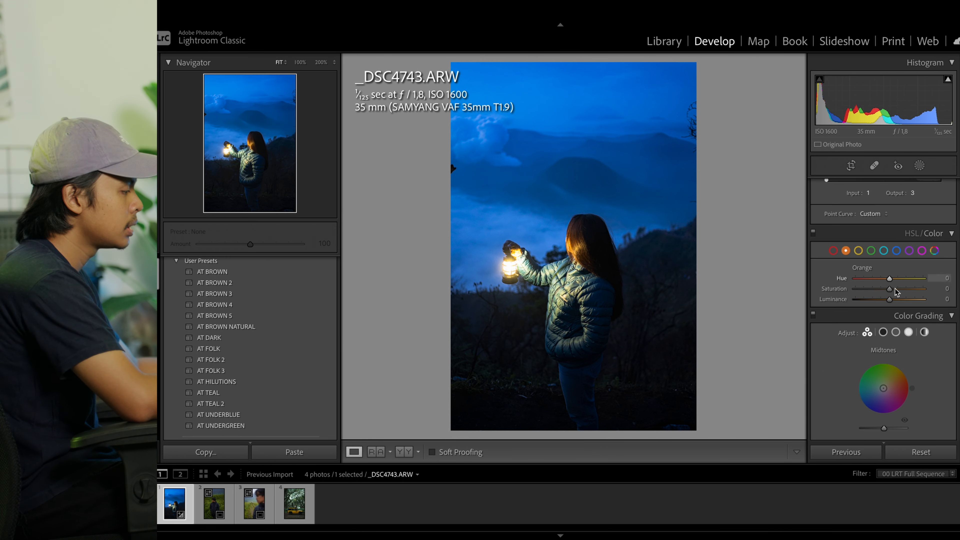
mouse_move(890, 288)
left_mouse_down()
mouse_move(910, 283)
mouse_move(883, 300)
mouse_move(894, 297)
mouse_move(884, 278)
left_mouse_up()
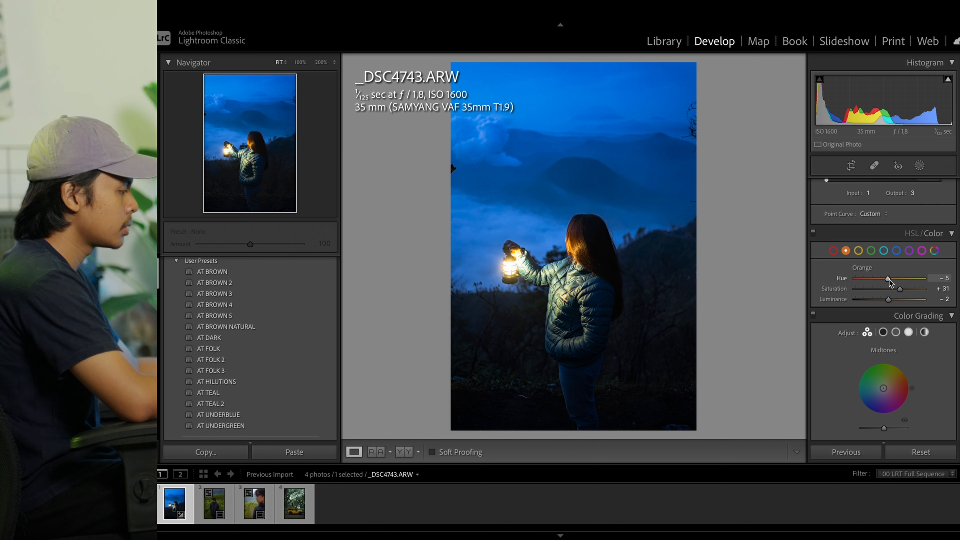
left_click(871, 251)
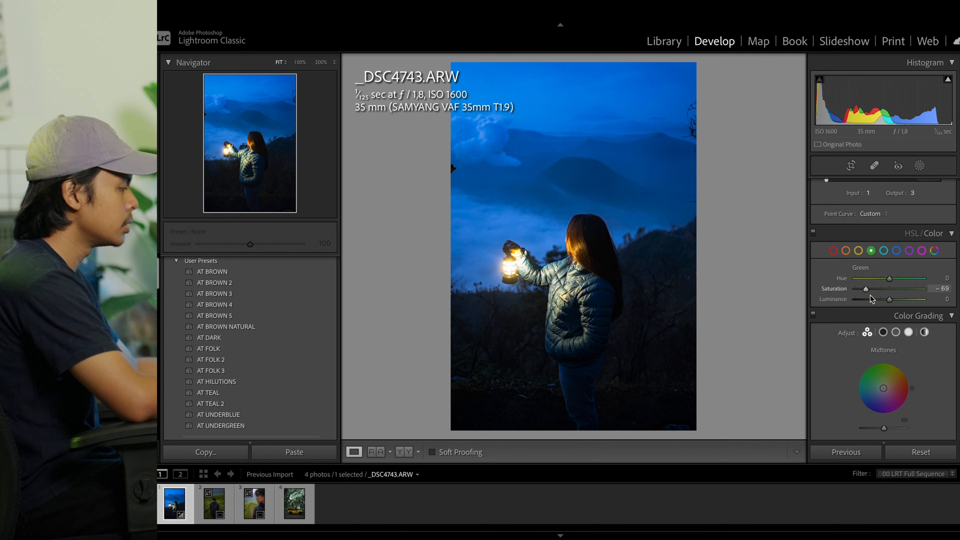
left_click_drag(889, 299, 895, 279)
Step: Set yellow to Hue -57, Saturation +100 and Luminance +21, and red to Hue +15, Saturation +35 and Luminance +14
left_click(859, 253)
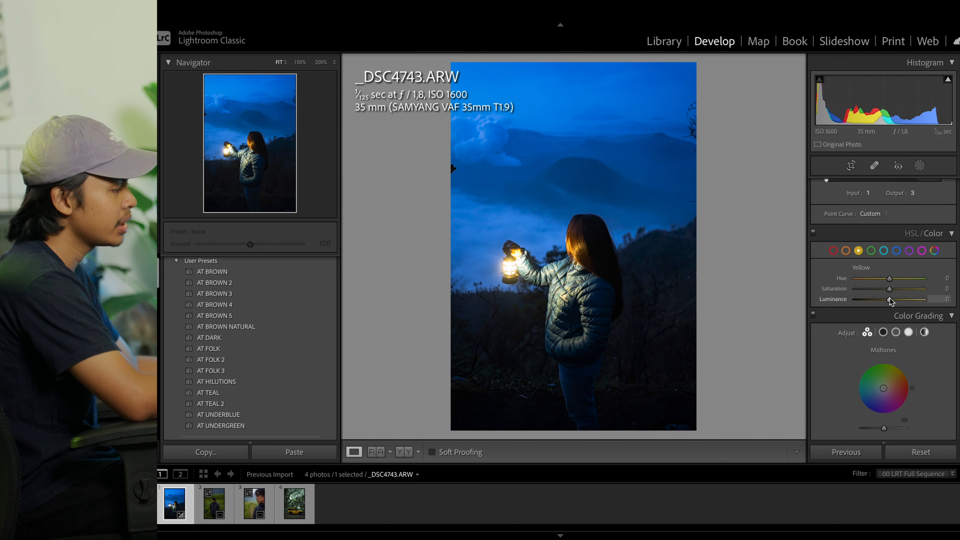
left_click_drag(890, 301, 906, 289)
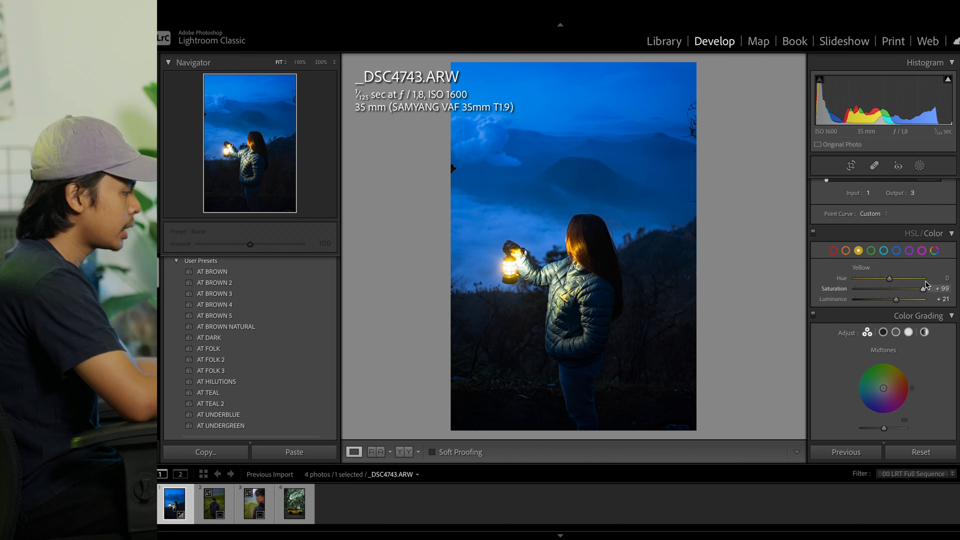
left_click_drag(873, 283, 865, 284)
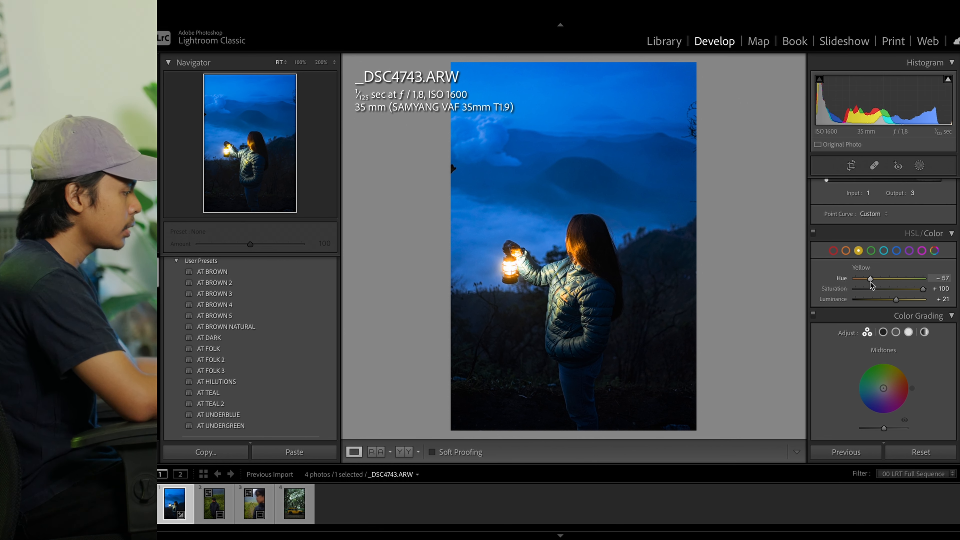
left_click(833, 250)
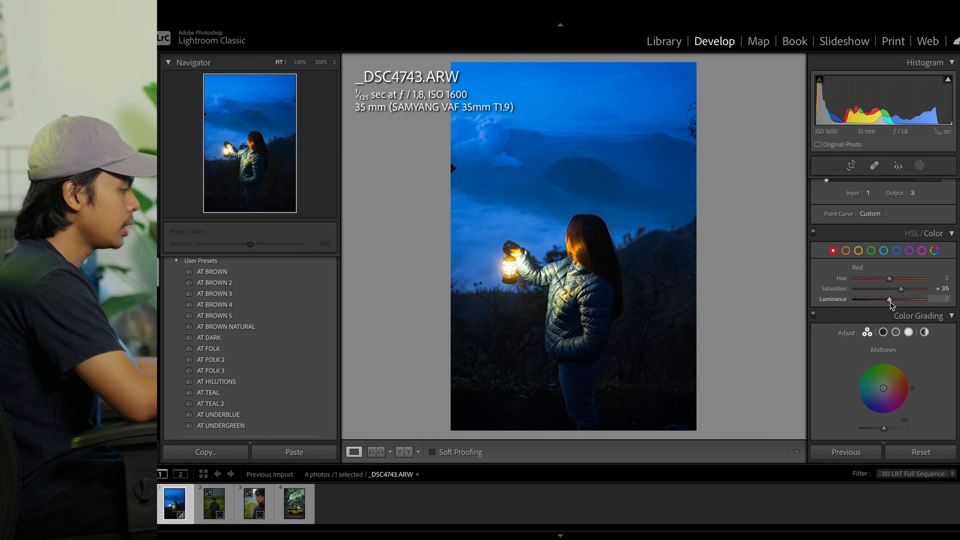
left_click_drag(896, 299, 894, 299)
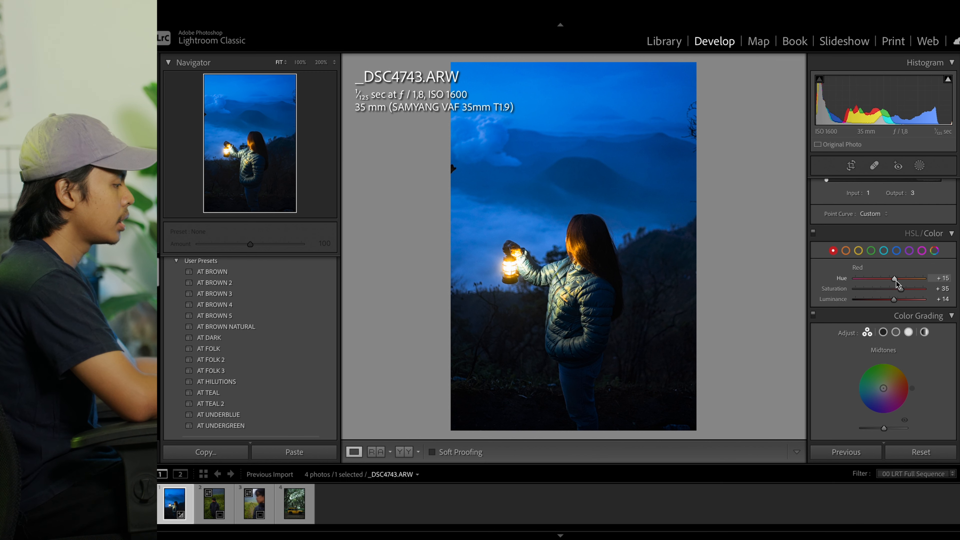
Step: Desaturate the blues and shift their hue toward cyan, and raise the aqua Saturation to +39
left_click(896, 250)
mouse_move(889, 292)
left_mouse_down()
mouse_move(871, 294)
mouse_move(892, 300)
mouse_move(886, 279)
left_mouse_up()
left_click(883, 251)
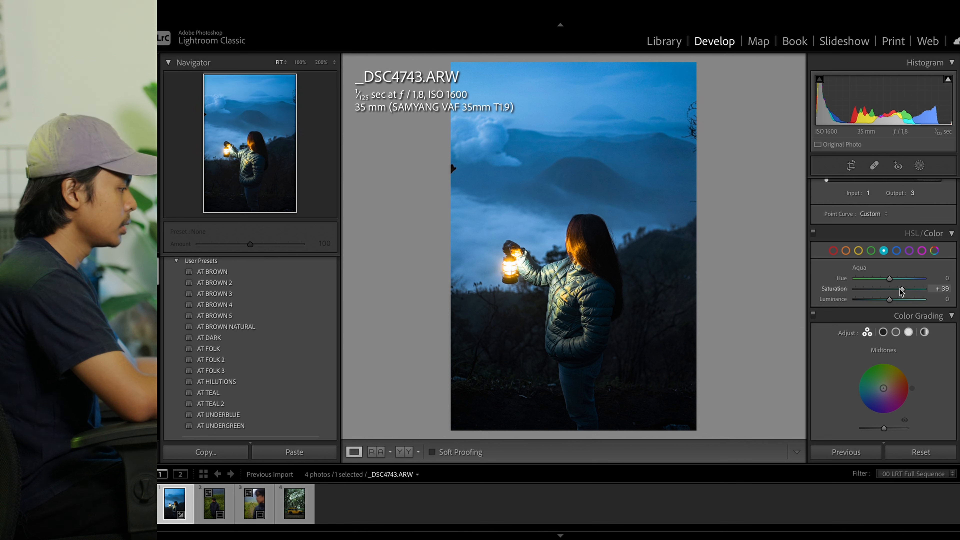
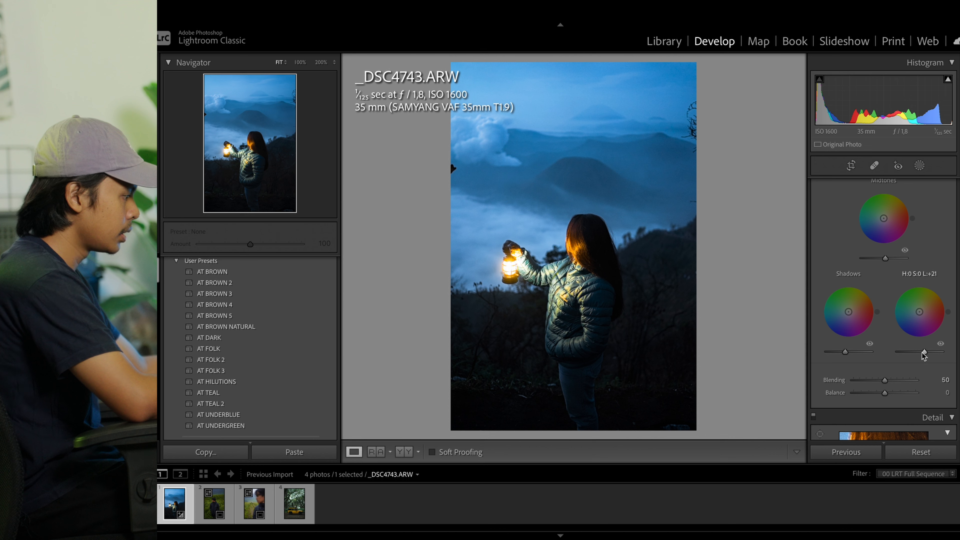
Step: Examine the image noise at 200% on the jacket, the dark background beside the hair and the tree line
scroll(912, 423, "down", 3)
scroll(907, 422, "down", 5)
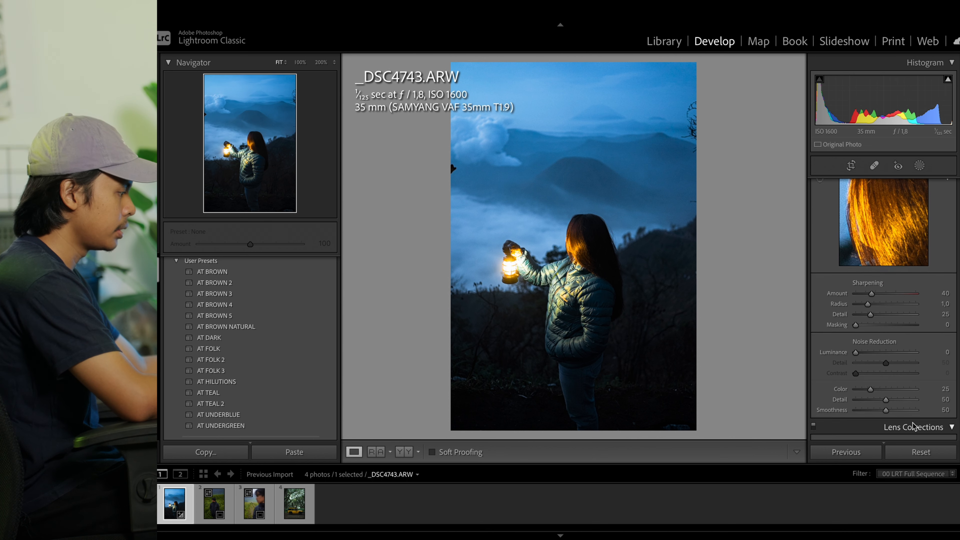
scroll(886, 363, "up", 2)
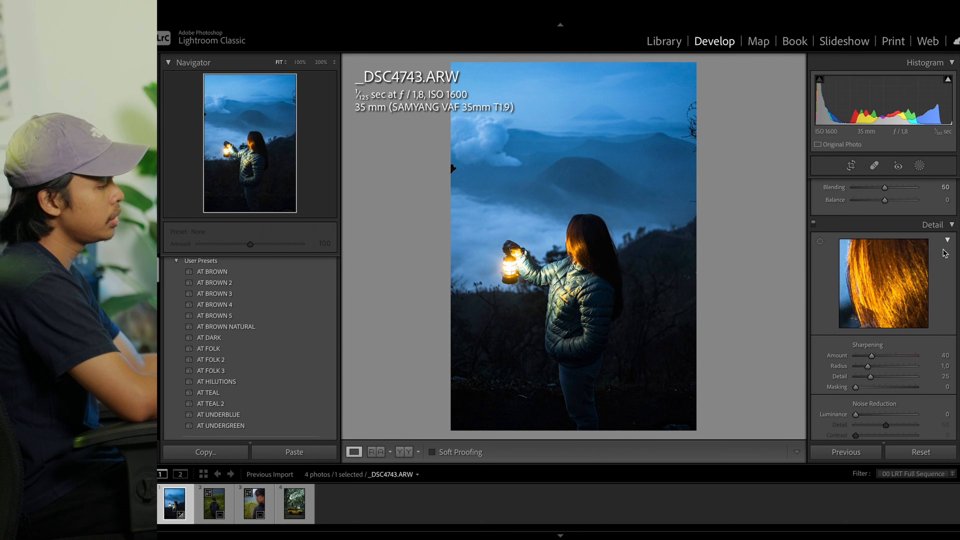
scroll(924, 335, "down", 2)
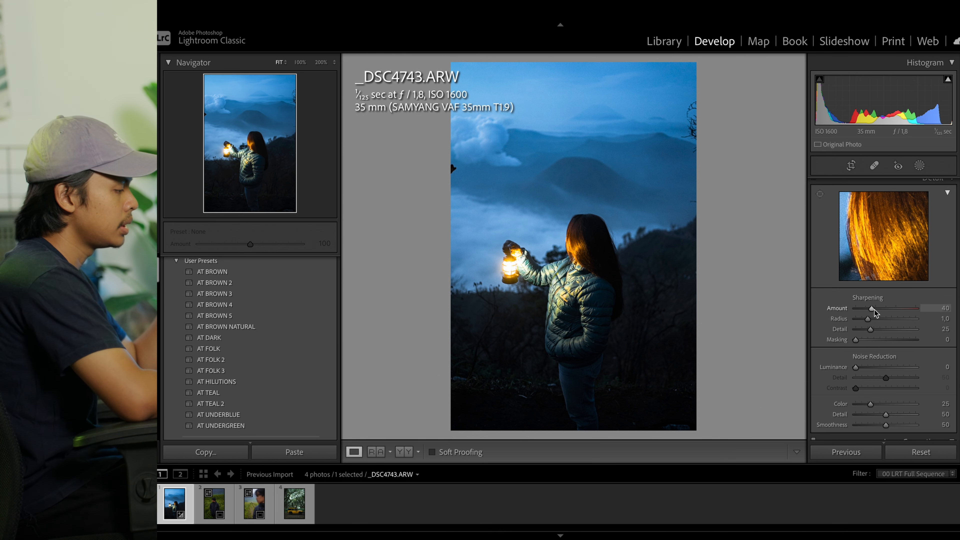
left_click(609, 234)
left_click_drag(645, 320, 639, 110)
left_click_drag(653, 367, 707, 284)
scroll(532, 355, "left", 10)
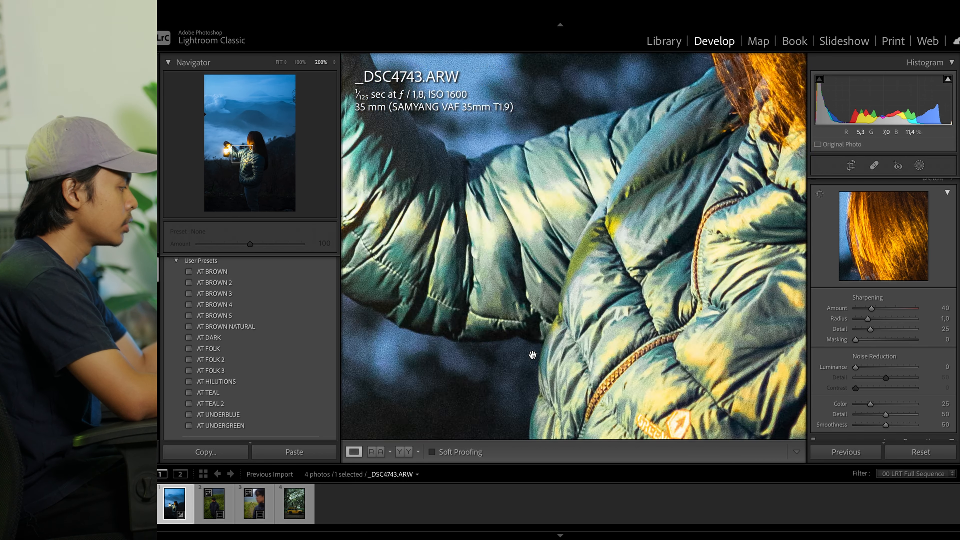
scroll(572, 266, "right", 15)
scroll(692, 177, "left", 2)
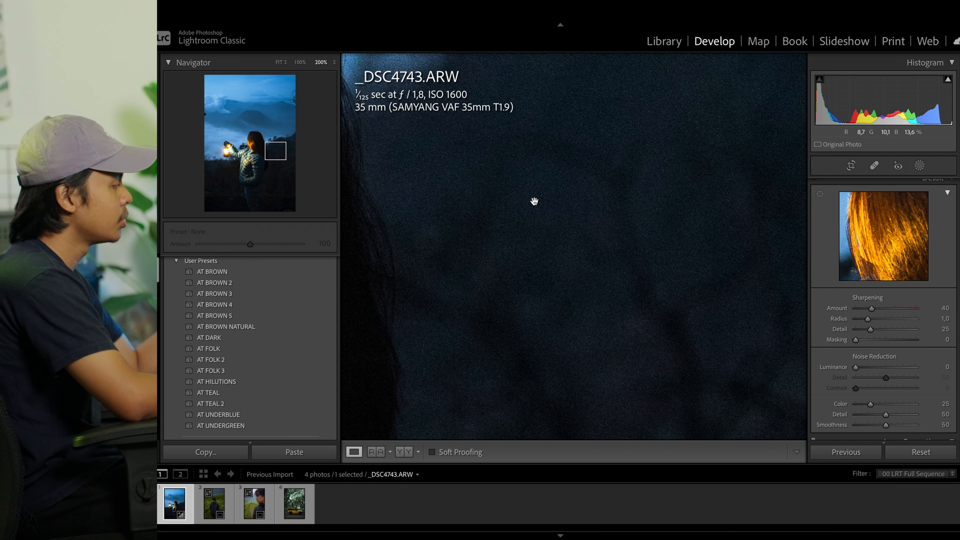
scroll(534, 200, "up", 2)
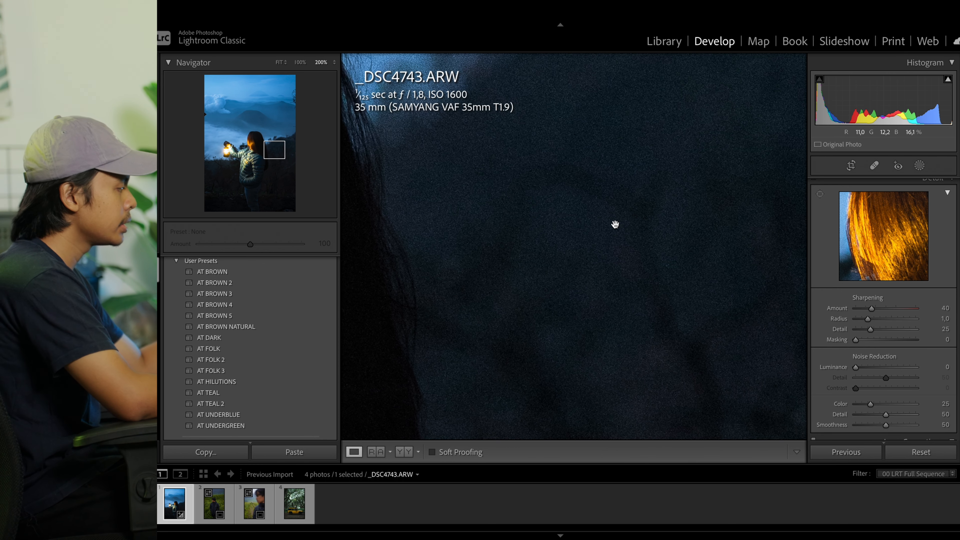
scroll(615, 224, "down", 2)
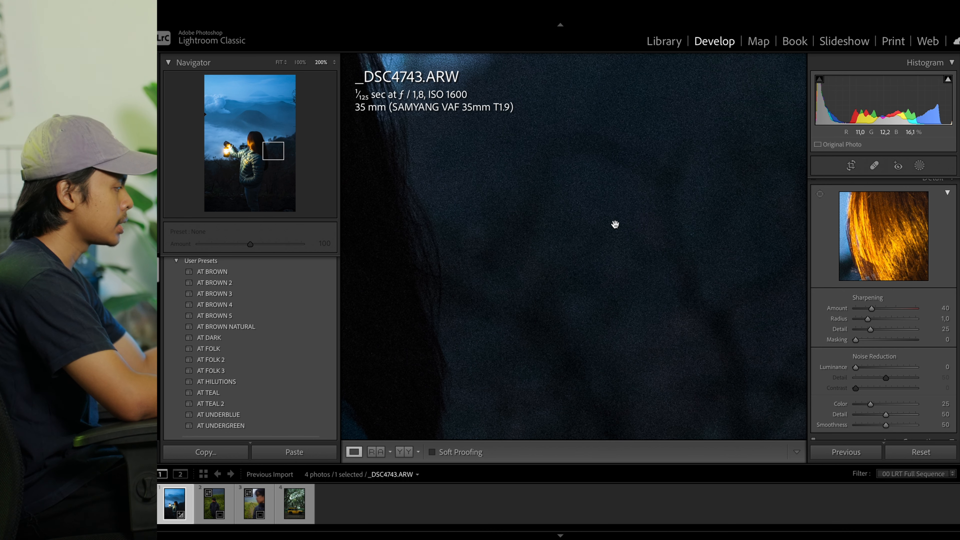
left_click(615, 225)
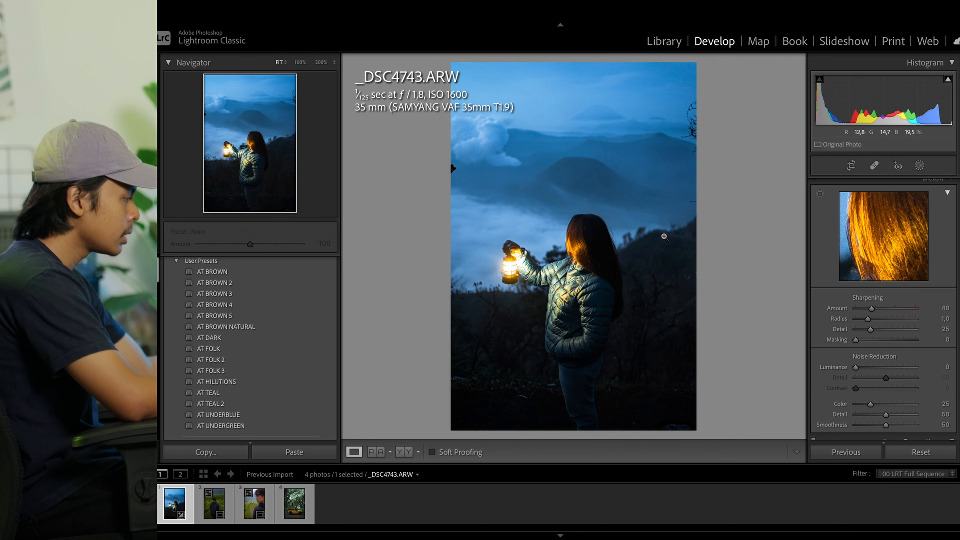
left_click(647, 261)
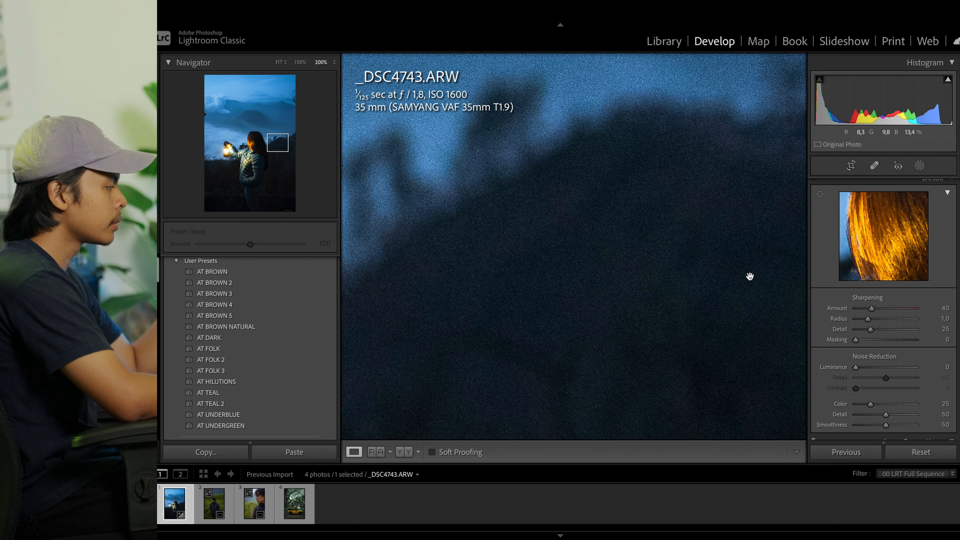
Step: Try Luminance noise reduction at 100 and inspect its effect on the hair and jacket at 200%
left_click(868, 366)
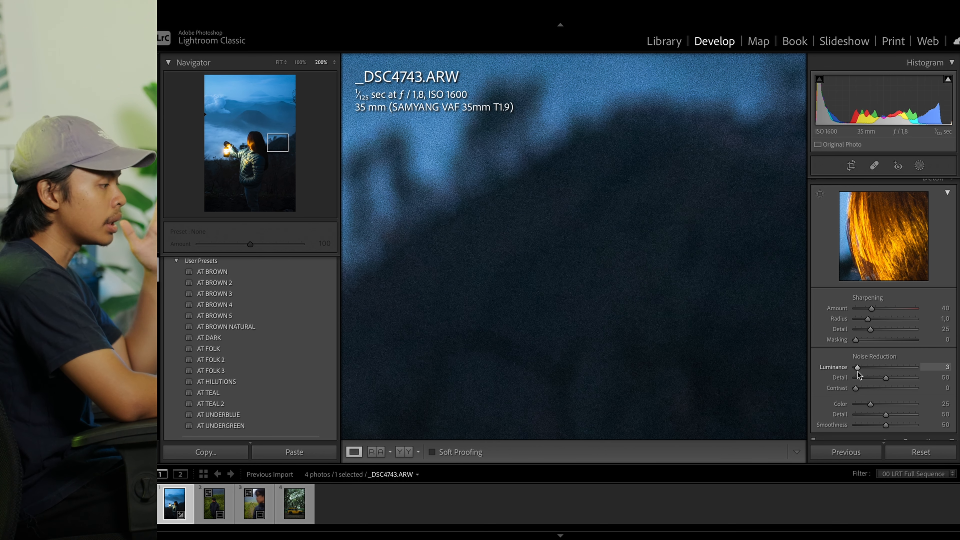
left_click_drag(857, 367, 956, 363)
left_click(611, 268)
left_click(611, 268)
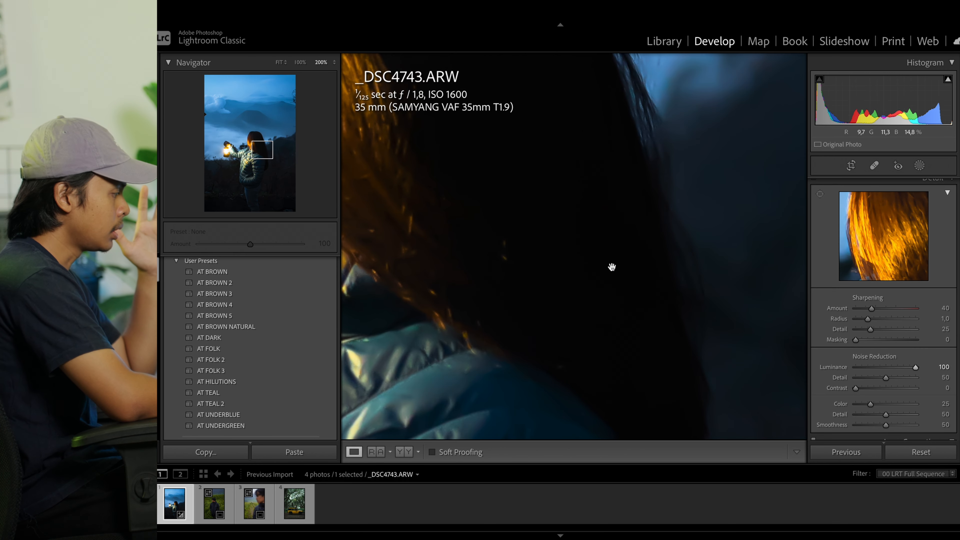
left_click(671, 280)
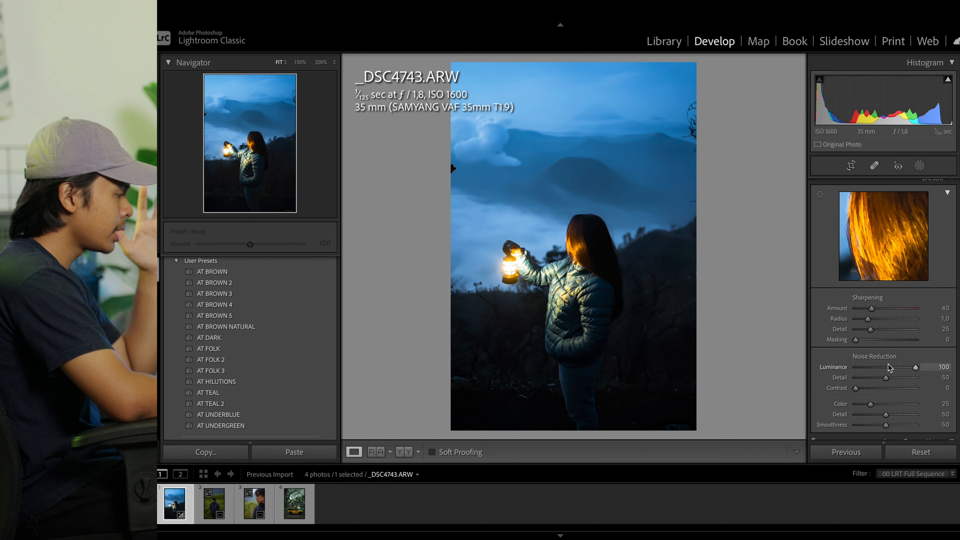
Step: Set the Luminance noise reduction to 20
double_click(876, 366)
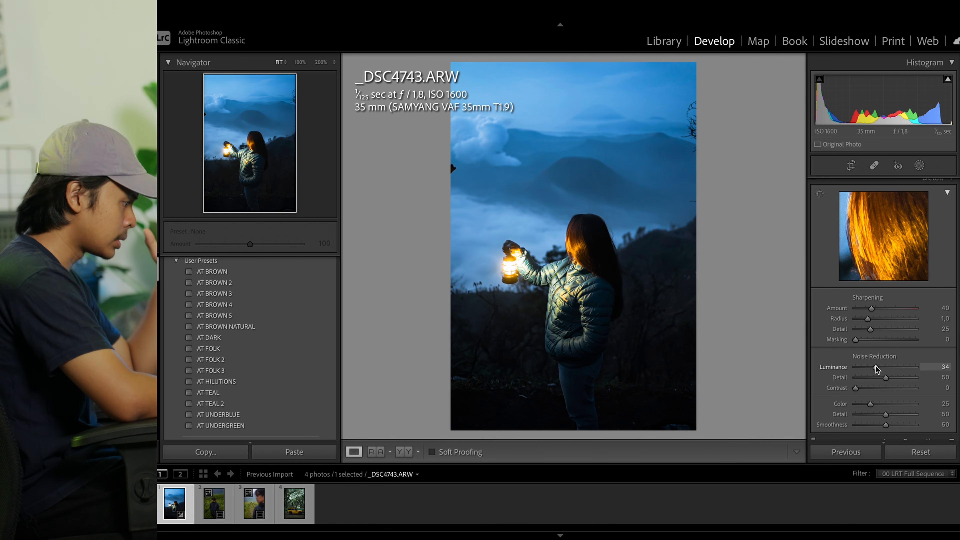
mouse_move(853, 369)
left_mouse_down()
mouse_move(874, 368)
mouse_move(867, 372)
left_mouse_up()
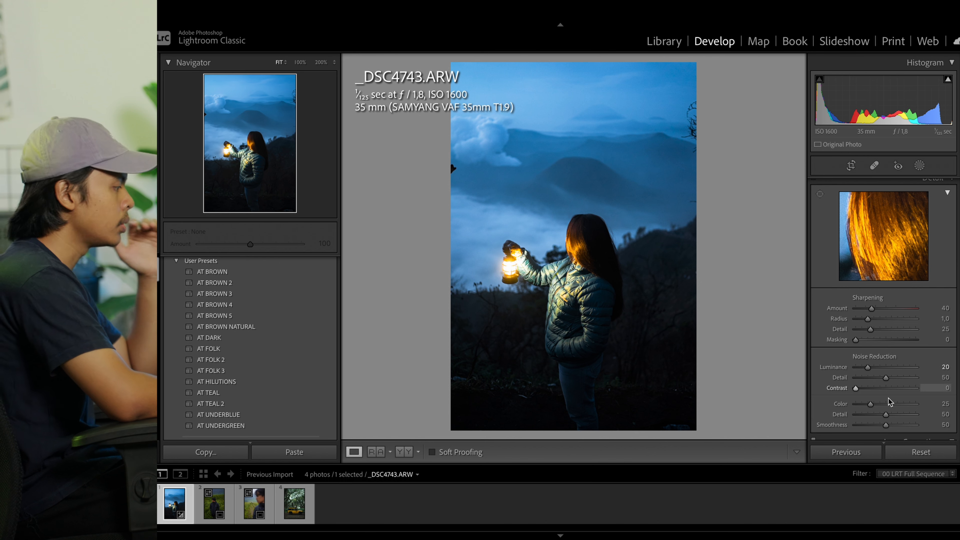
Step: Enable Remove Chromatic Aberration for the lens and inspect the edges of the hair at 100%
scroll(892, 409, "down", 2)
scroll(899, 397, "down", 3)
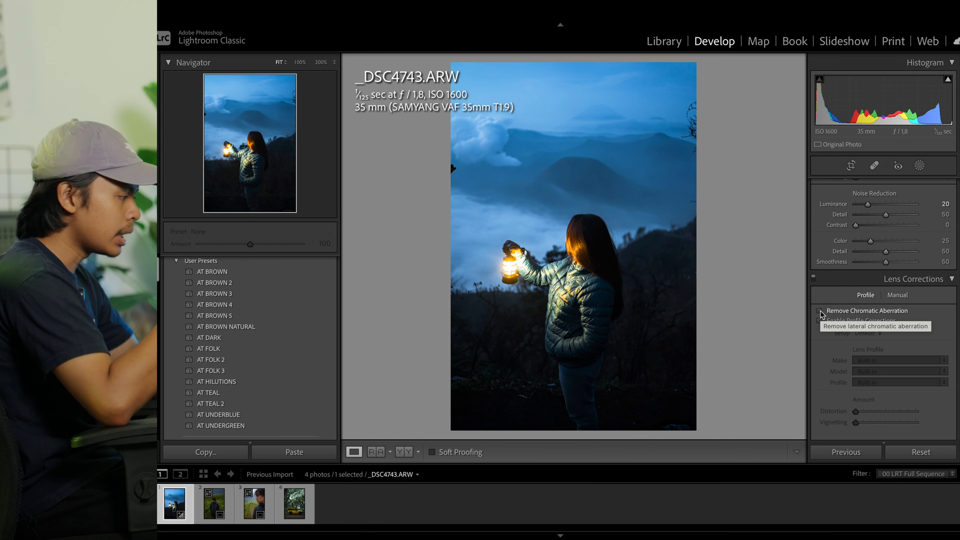
left_click(819, 311)
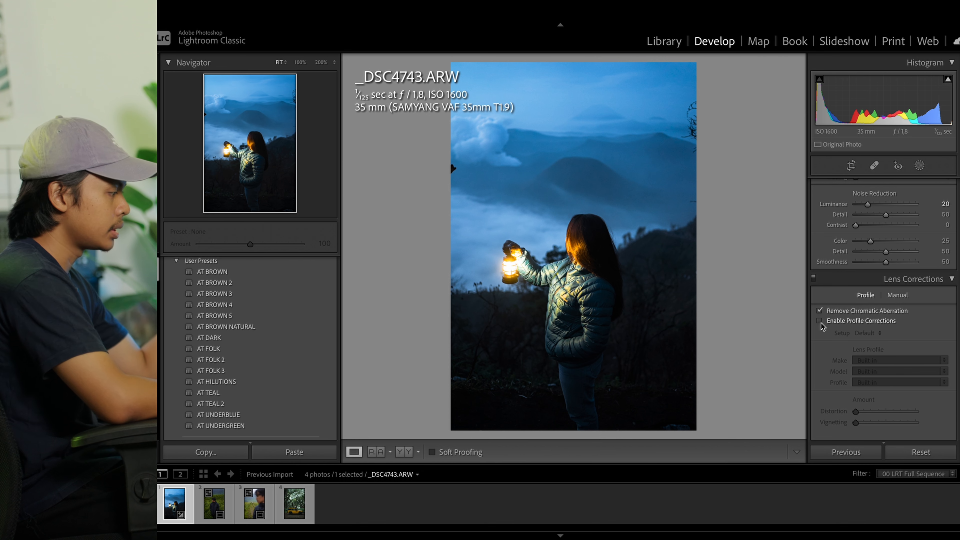
left_click(600, 219)
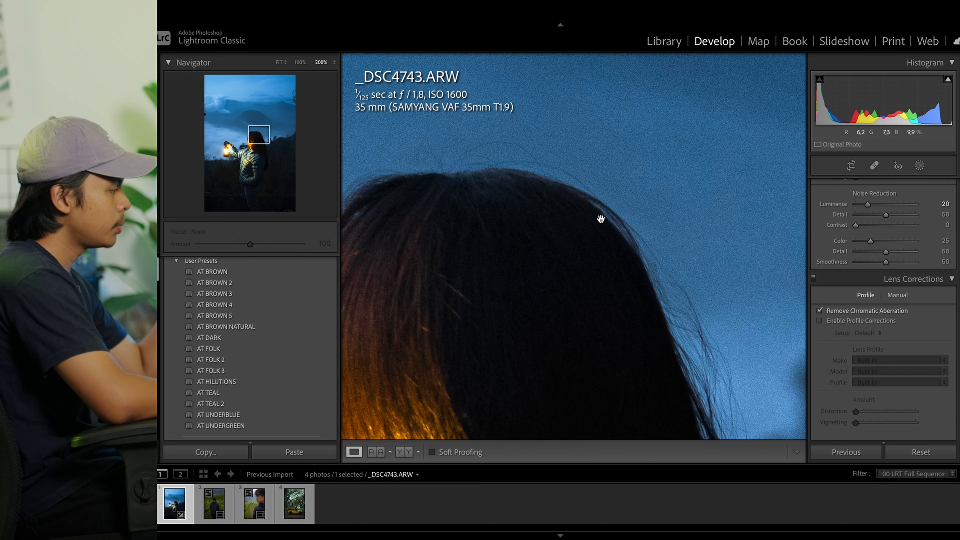
key("ctrl+minus")
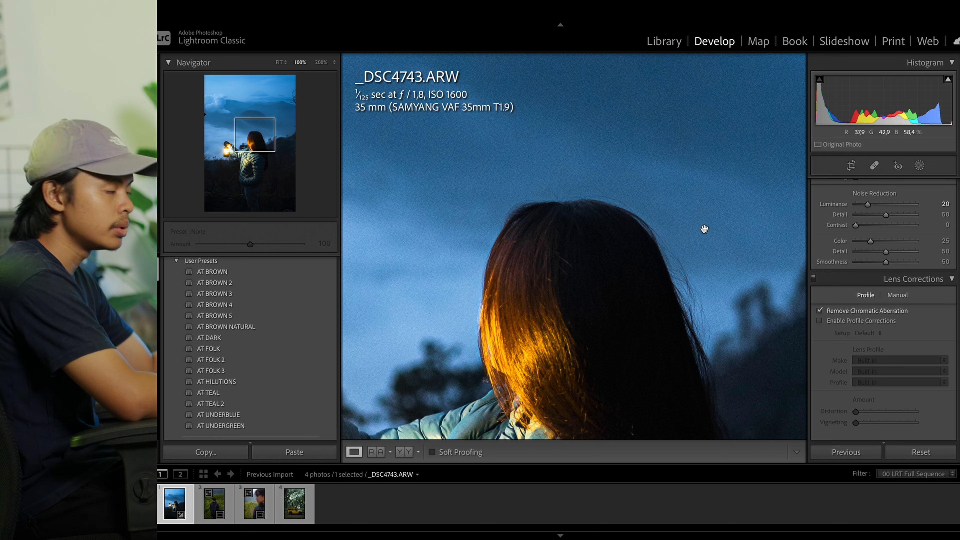
left_click(574, 271)
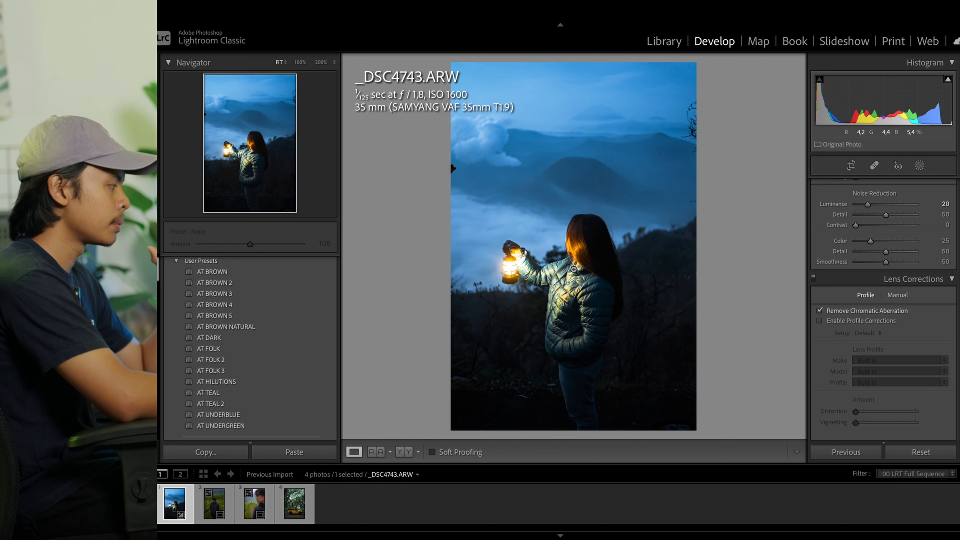
left_click(592, 224)
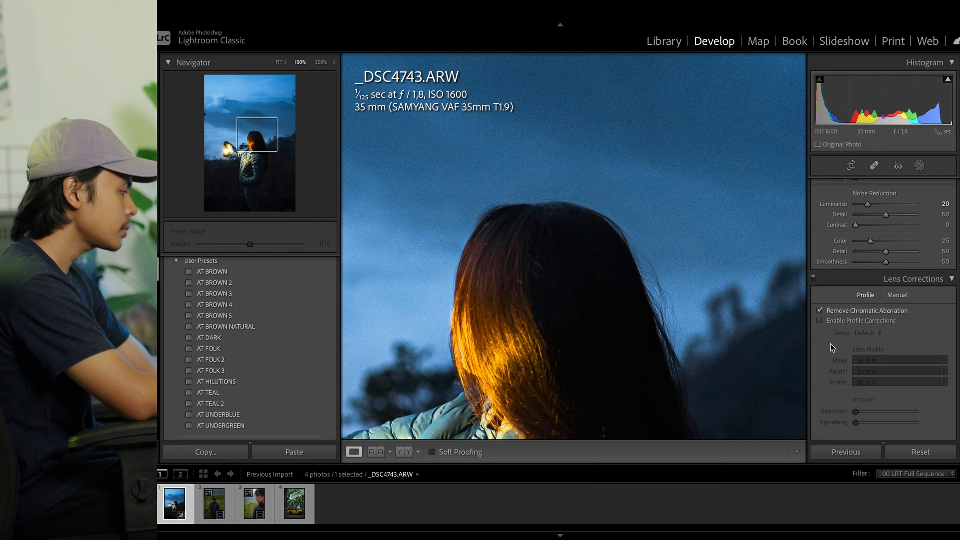
Step: Lower the overall Exposure of the whole photo to +0.45
scroll(830, 348, "down", 5)
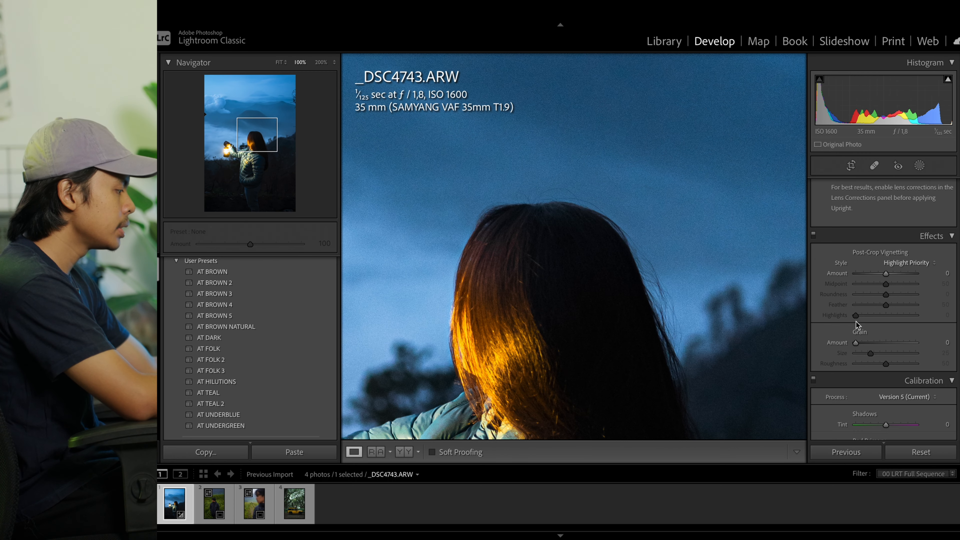
scroll(855, 321, "down", 4)
left_click(604, 214)
scroll(943, 294, "up", 20)
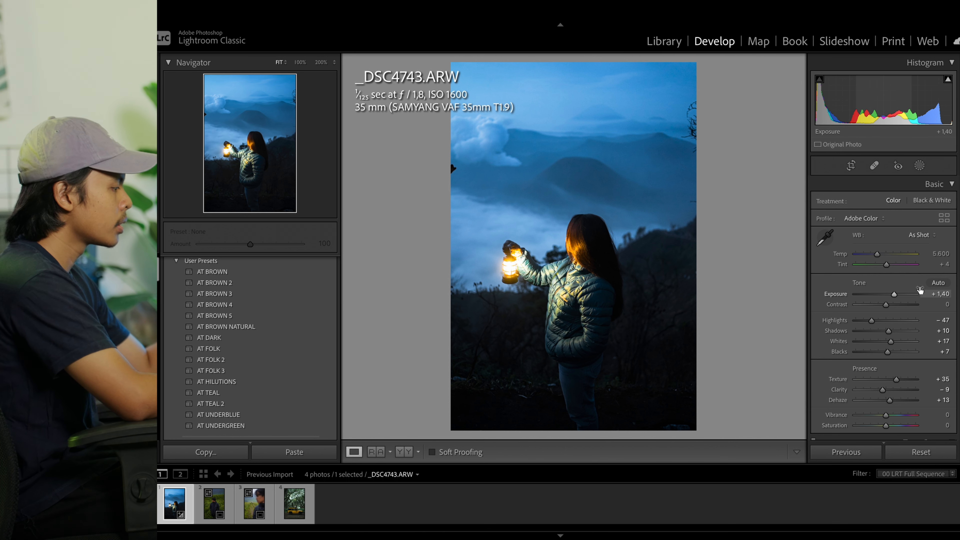
left_click(919, 166)
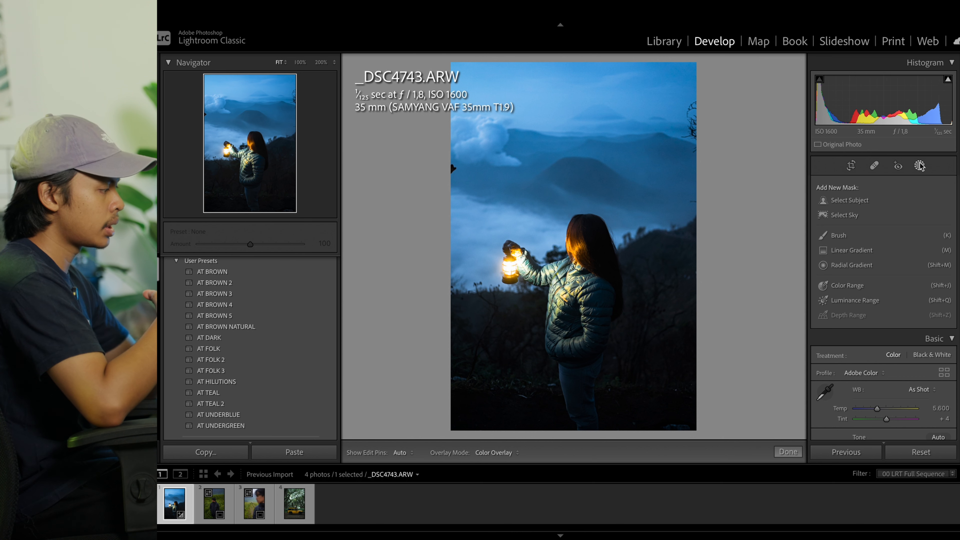
left_click(919, 166)
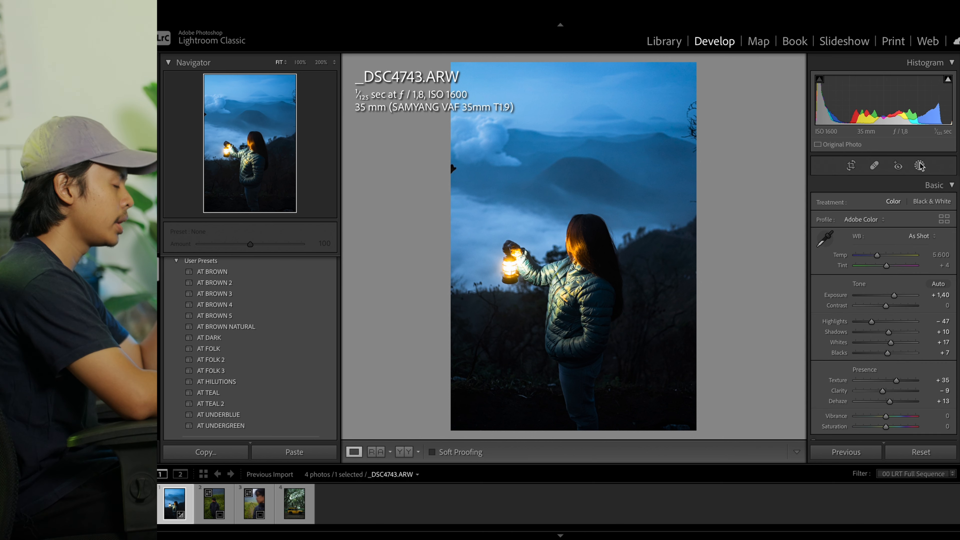
left_click_drag(895, 294, 889, 295)
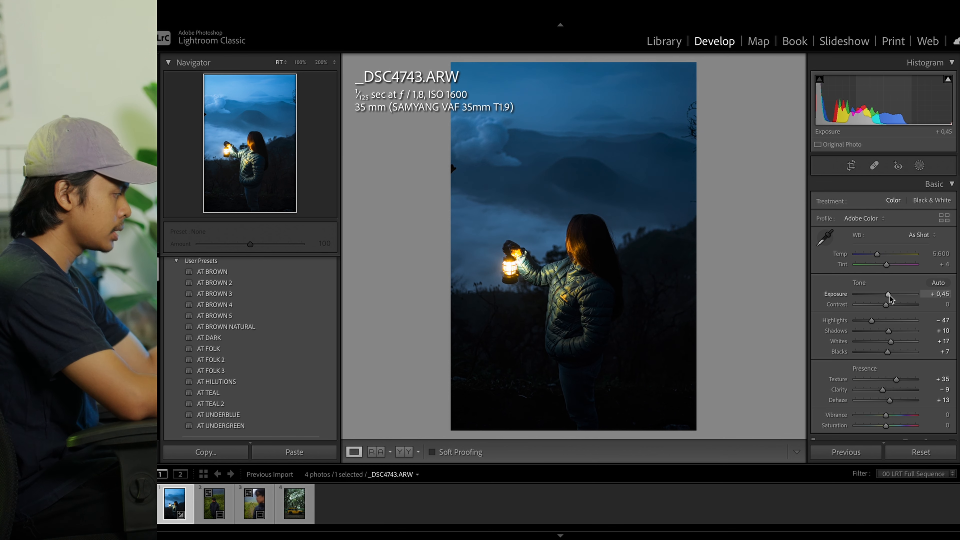
Step: Mask the woman with Select Subject and set the mask's Exposure to 1.04, Highlights to -25 and Whites to 29
left_click(920, 166)
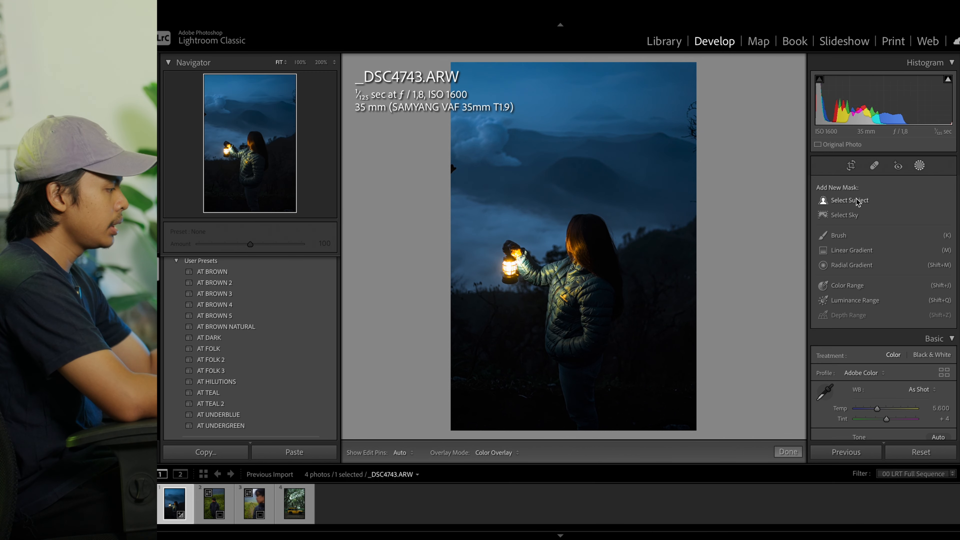
left_click(854, 202)
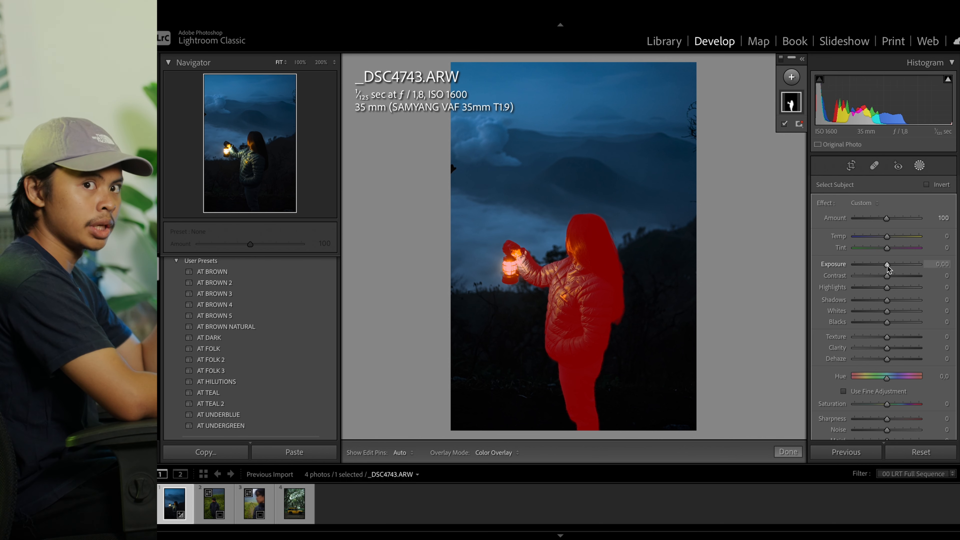
left_click_drag(887, 265, 876, 291)
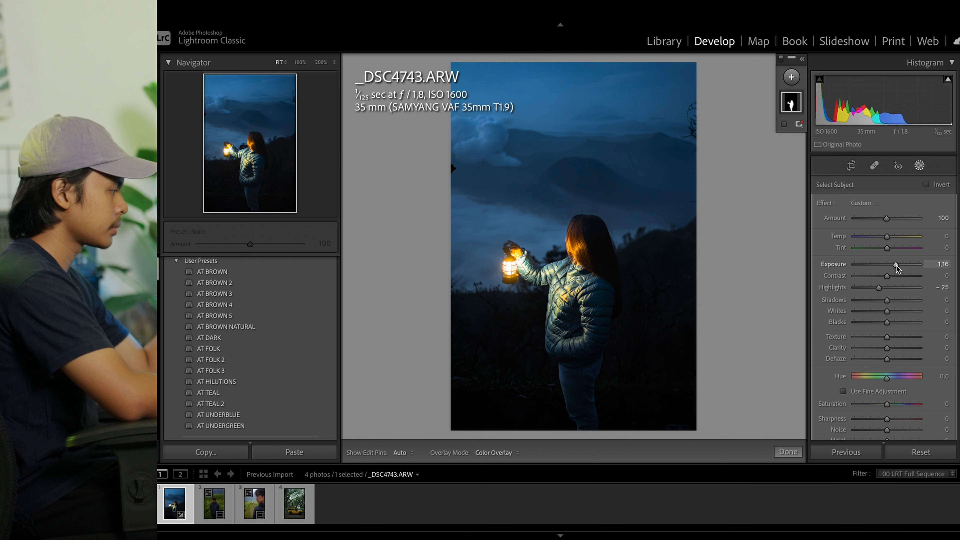
left_click_drag(896, 266, 895, 265)
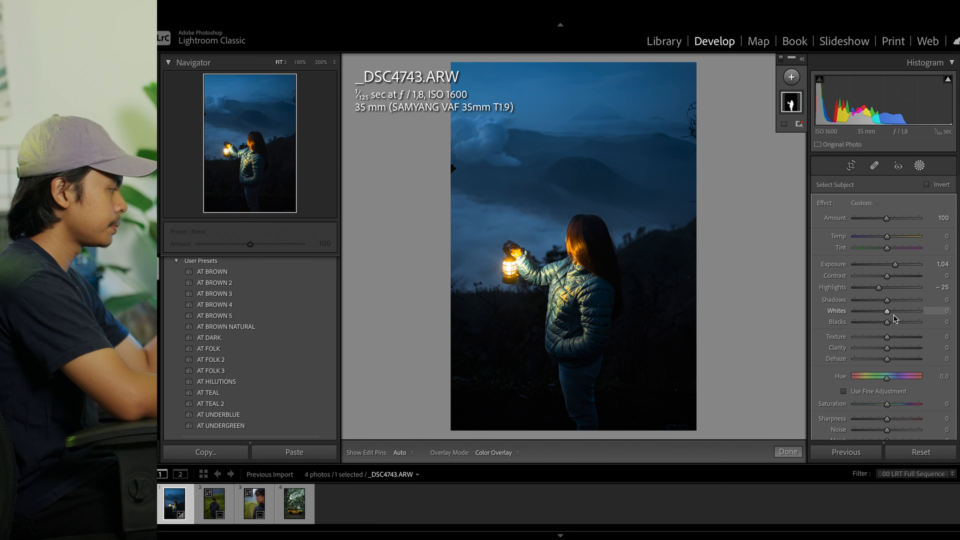
left_click_drag(886, 310, 896, 307)
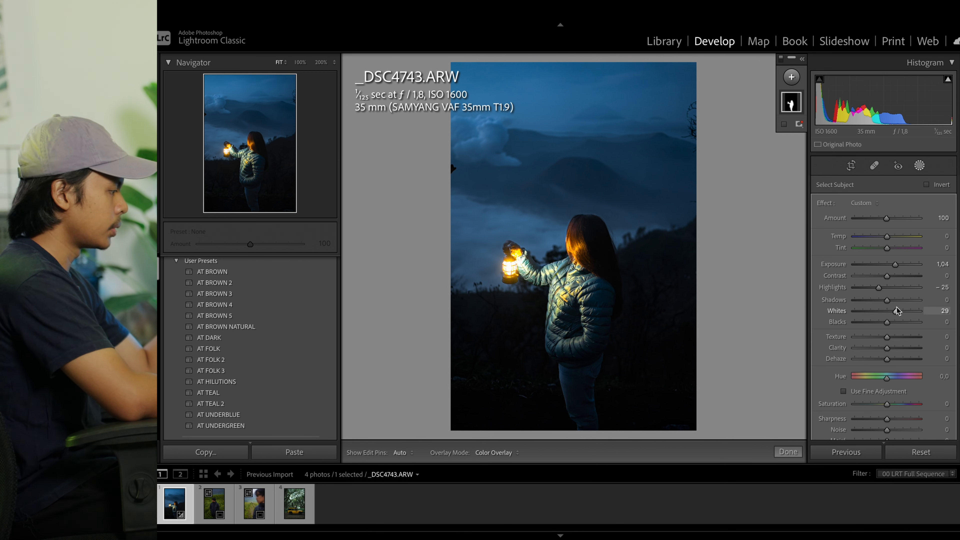
left_click(788, 451)
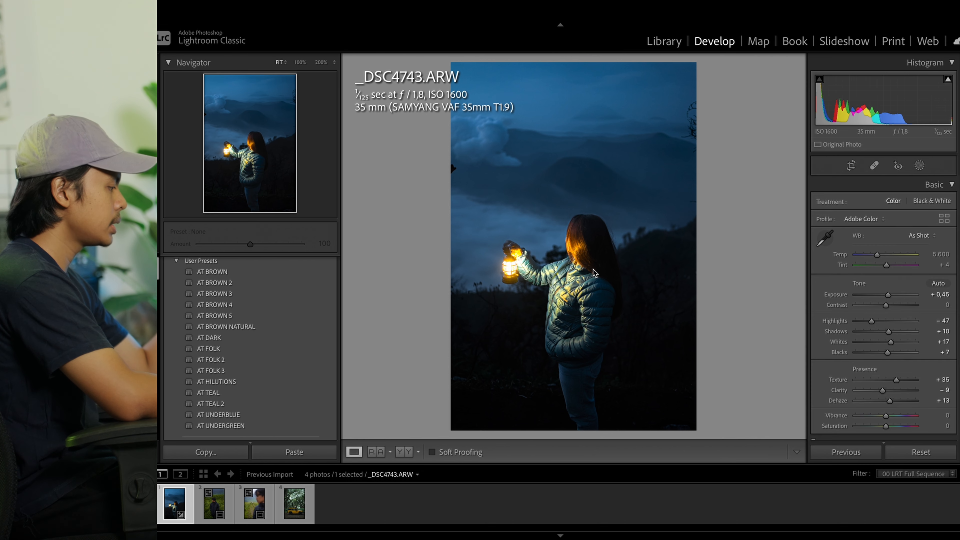
Step: Compare the before and after versions side by side, return to the single view and set Temp to 5,631
left_click(409, 452)
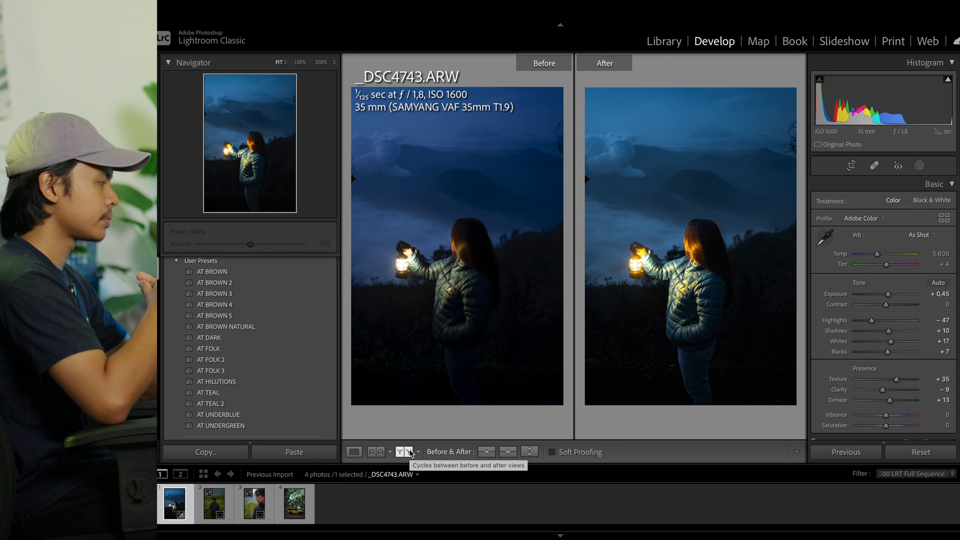
left_click(354, 451)
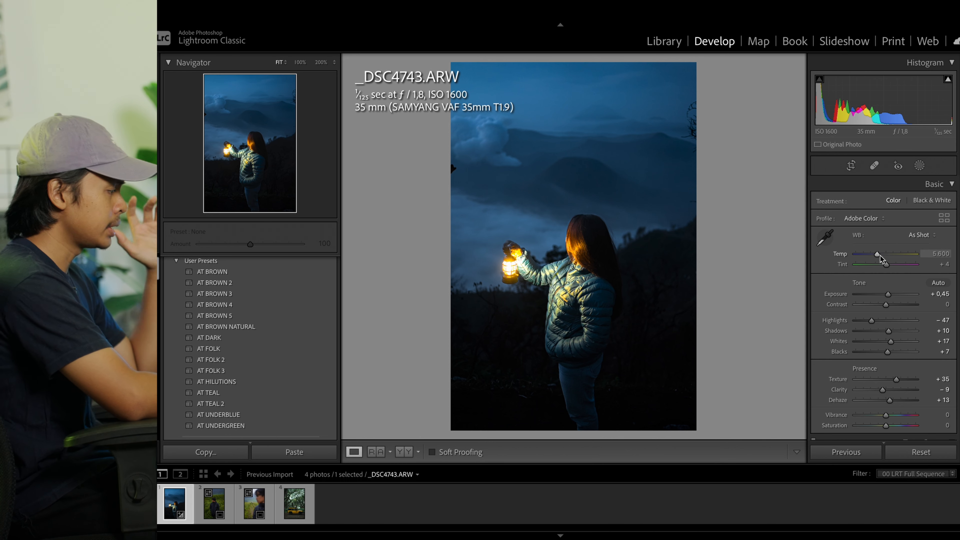
mouse_move(877, 256)
left_mouse_down()
mouse_move(918, 253)
mouse_move(877, 256)
left_mouse_up()
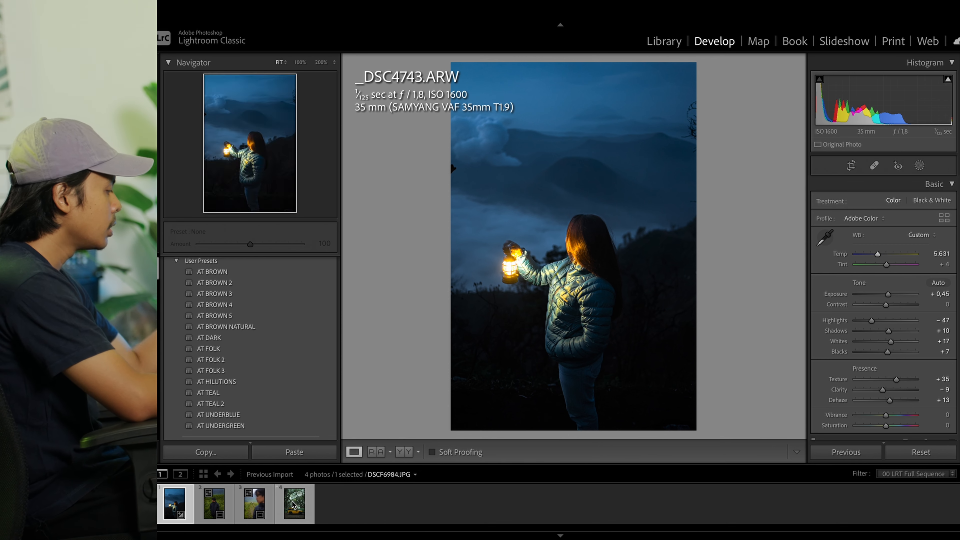
Step: Switch to the forest photo with the yellow car, DSCF6984.JPG
left_click(297, 508)
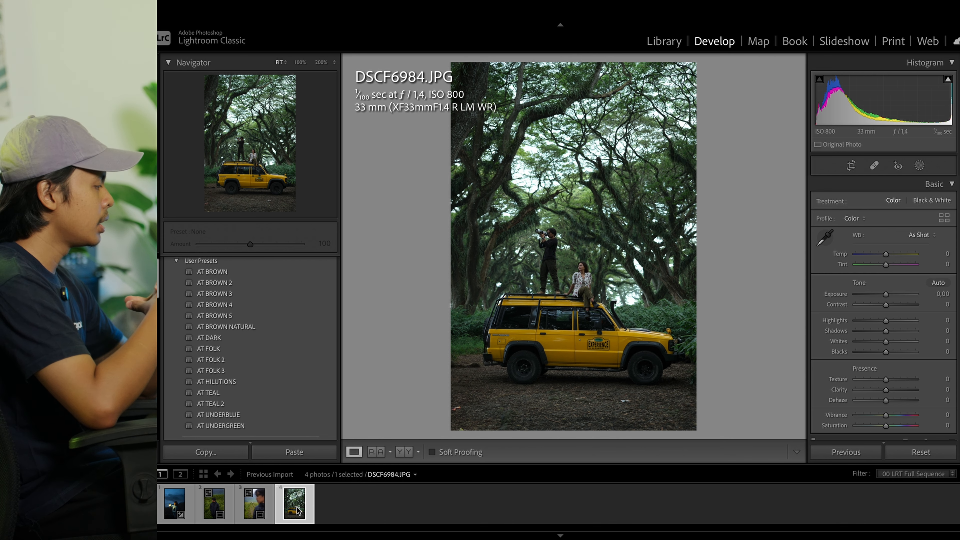
Step: Inspect the man with the camera and the area around both people on the car roof up close
left_click(544, 236)
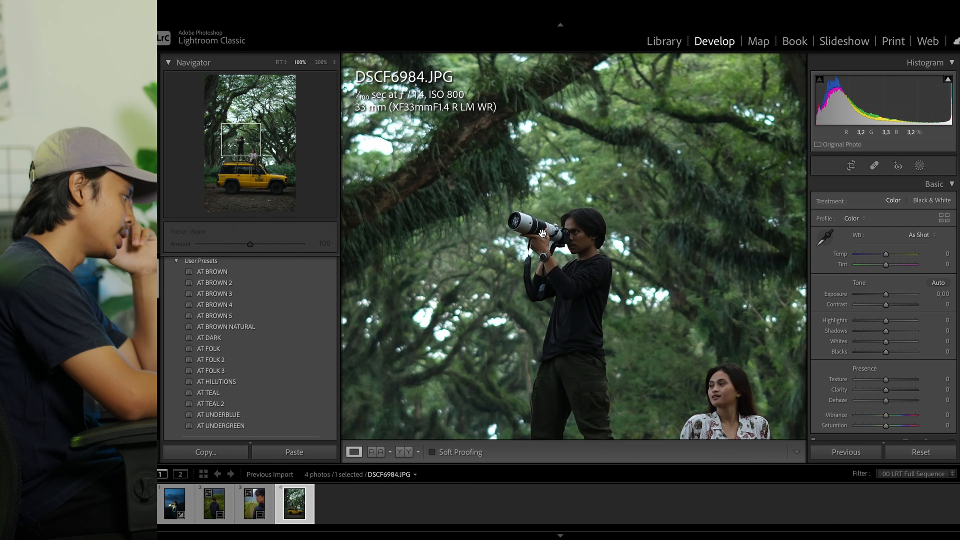
key("ctrl+equal")
key("ctrl+equal")
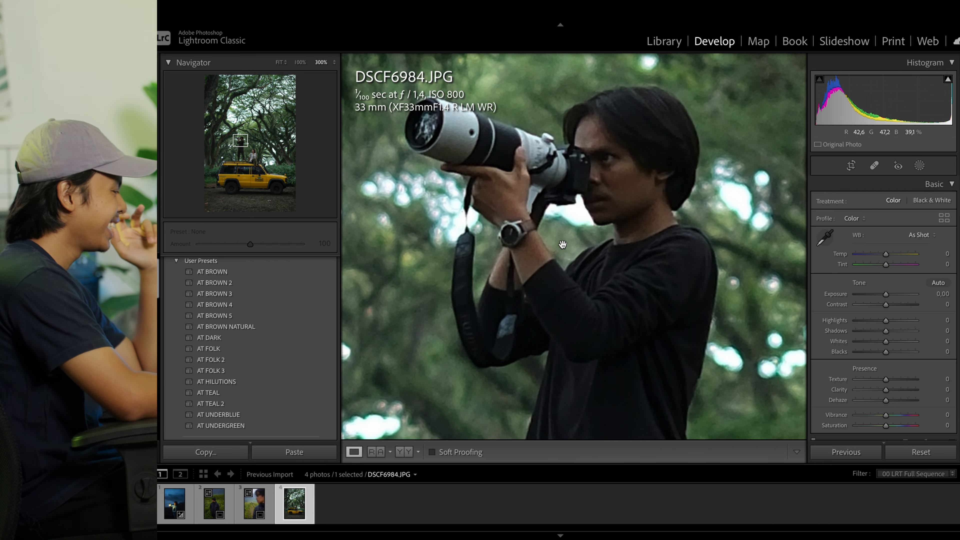
key("ctrl+minus")
key("ctrl+minus")
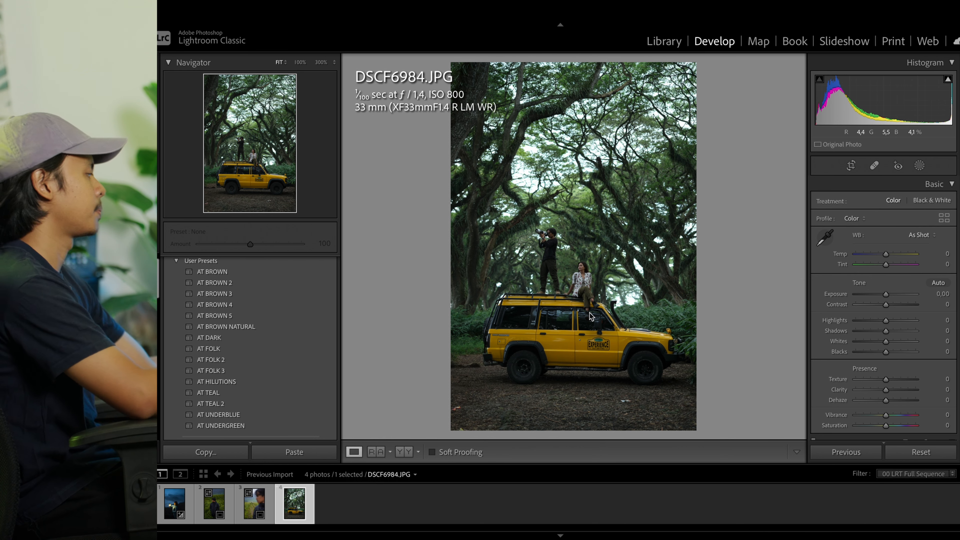
left_click(550, 230)
left_click(586, 274)
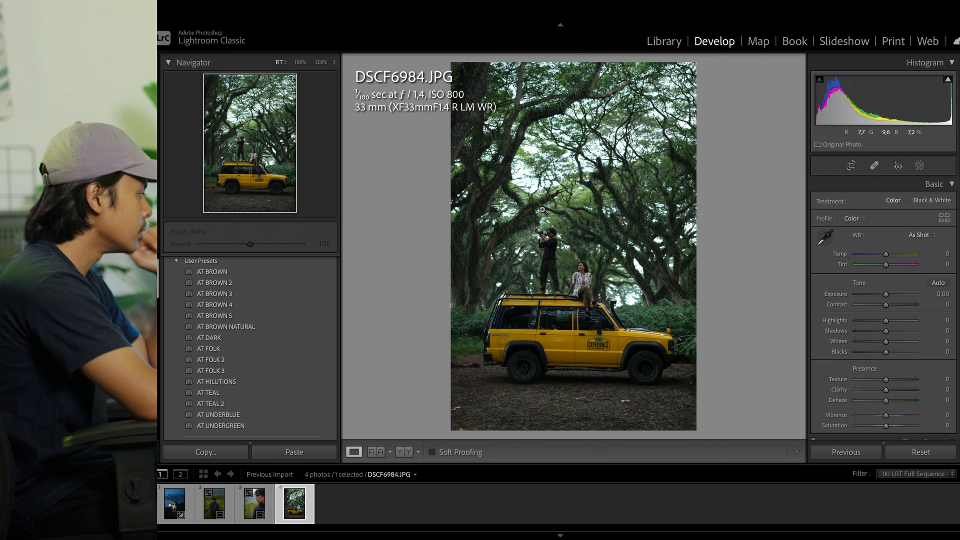
left_click(556, 273)
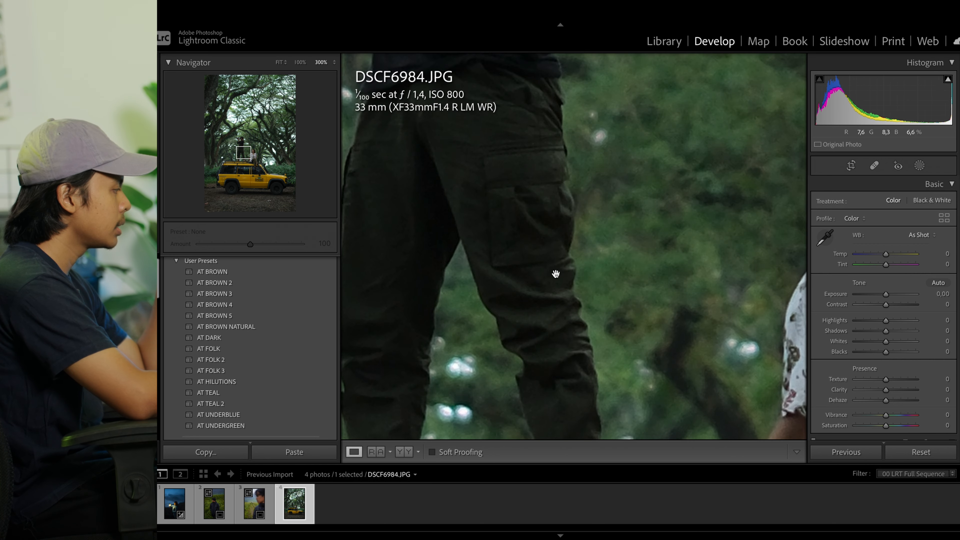
left_click(555, 273)
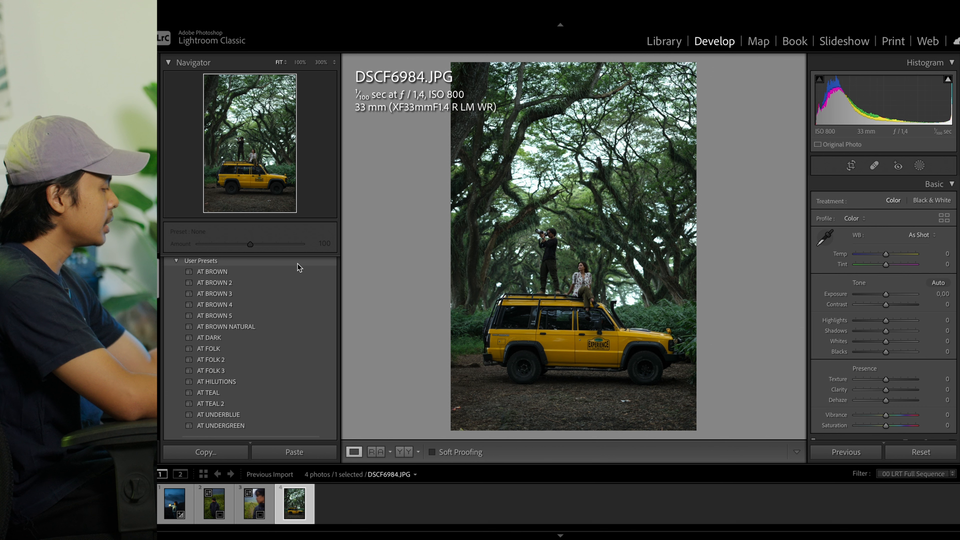
Step: Try the AT BROWN NATURAL preset, apply AT BROWN instead, and review the man up close and the resulting adjustments
left_click(243, 327)
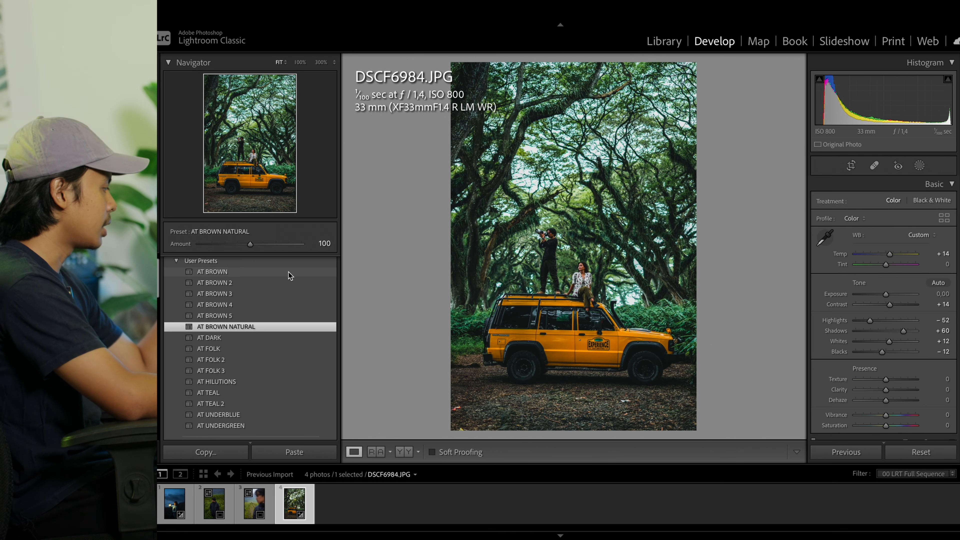
left_click(289, 275)
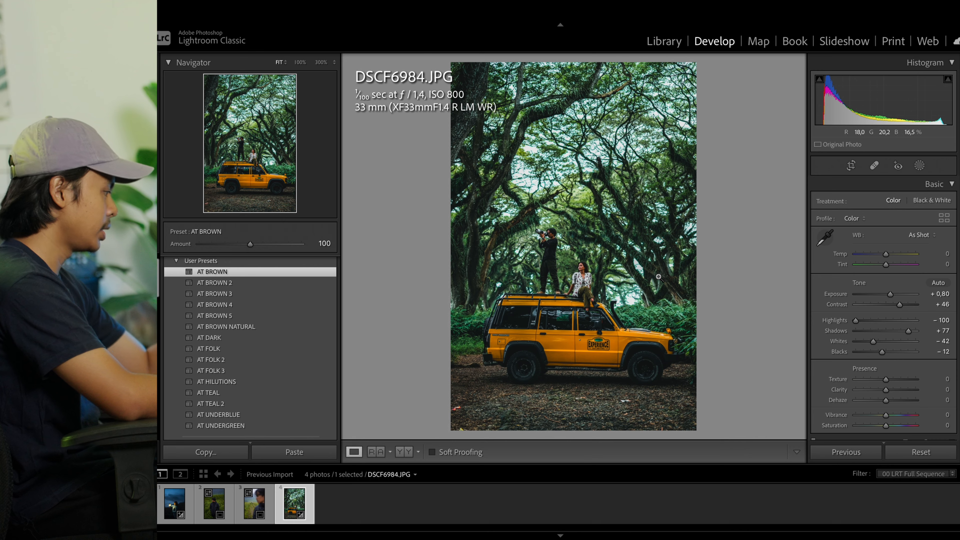
left_click(549, 231)
left_click(549, 232)
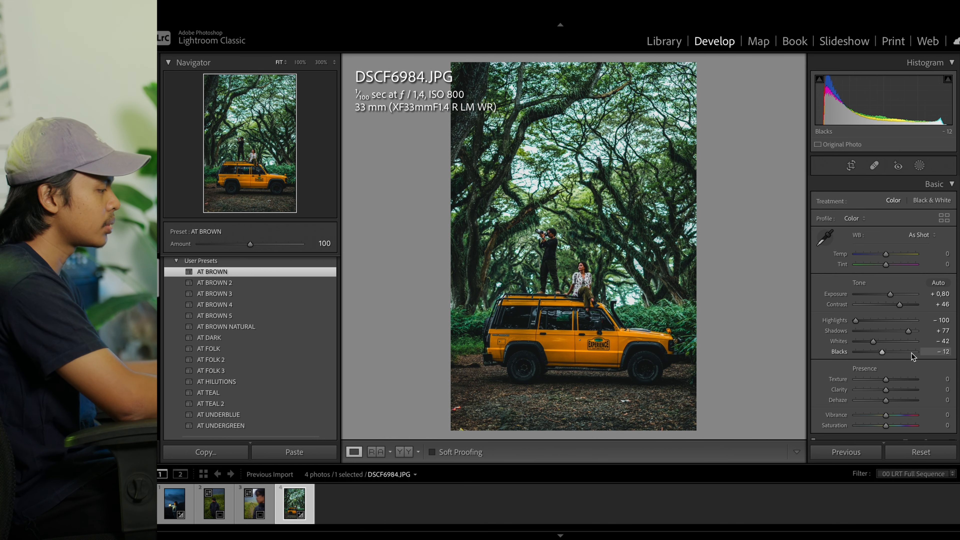
scroll(910, 353, "down", 10)
scroll(910, 353, "up", 10)
scroll(910, 353, "down", 5)
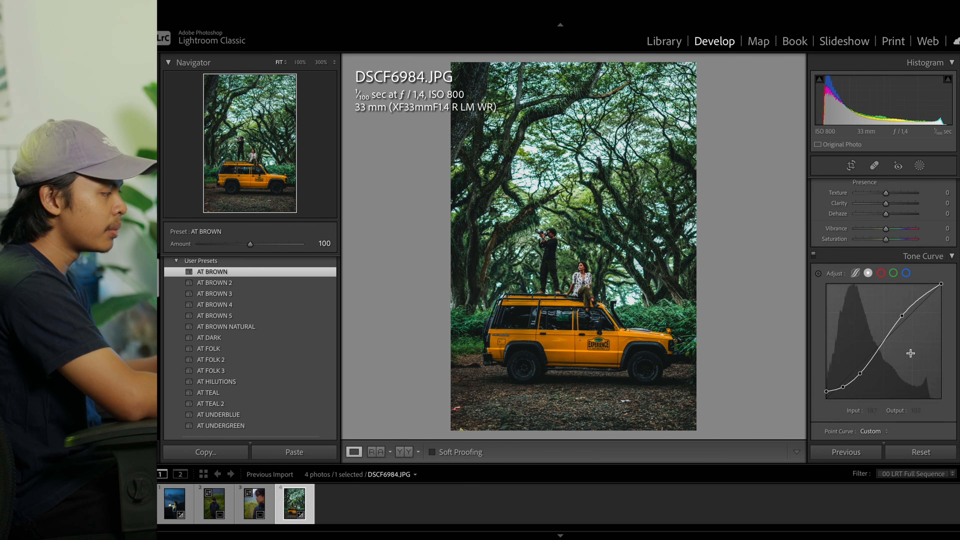
scroll(910, 352, "up", 4)
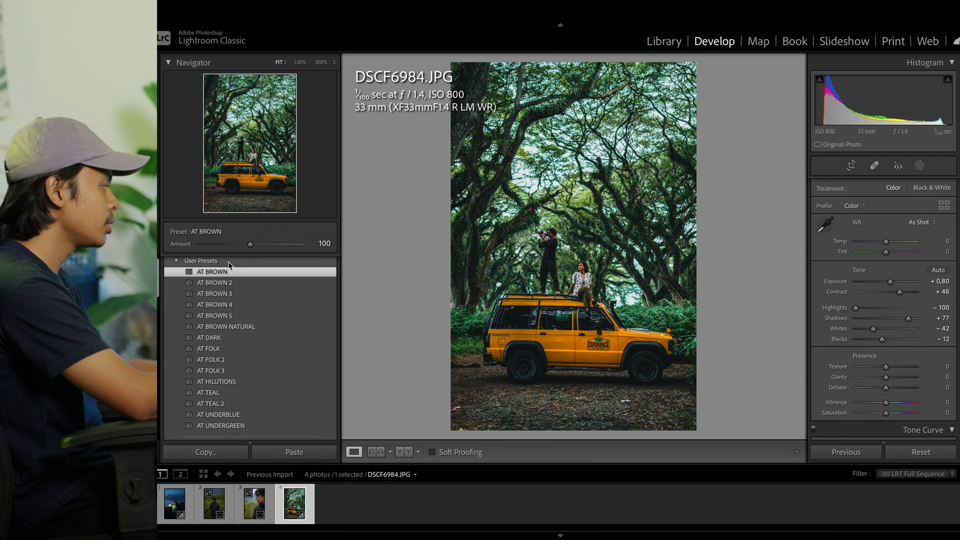
Step: Set the photo's Exposure to +1.20, Whites to -76, Clarity to -20 and Texture to +7
left_click_drag(890, 283, 892, 283)
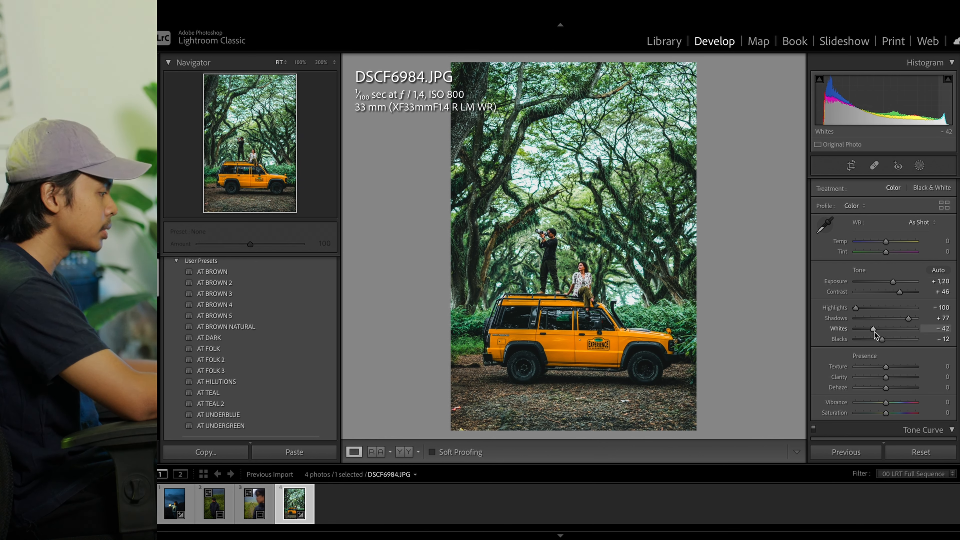
left_click_drag(874, 332, 880, 350)
scroll(869, 336, "down", 1)
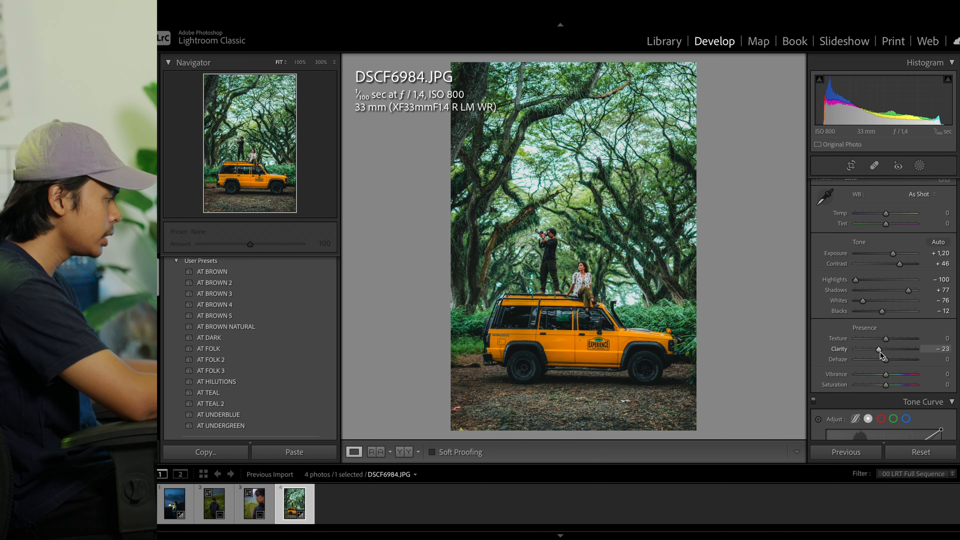
left_click(539, 249)
left_click_drag(673, 60, 660, 178)
left_click(603, 267)
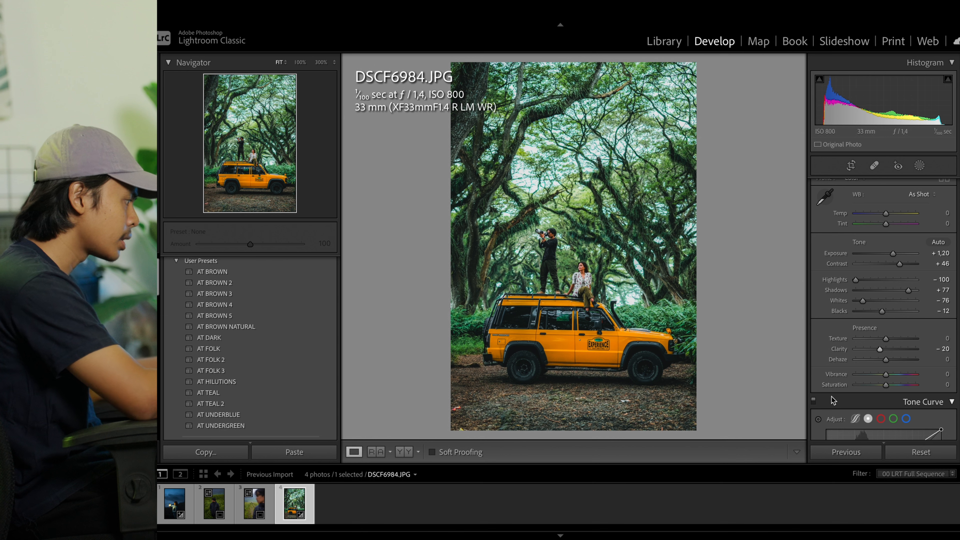
left_click_drag(888, 337, 887, 339)
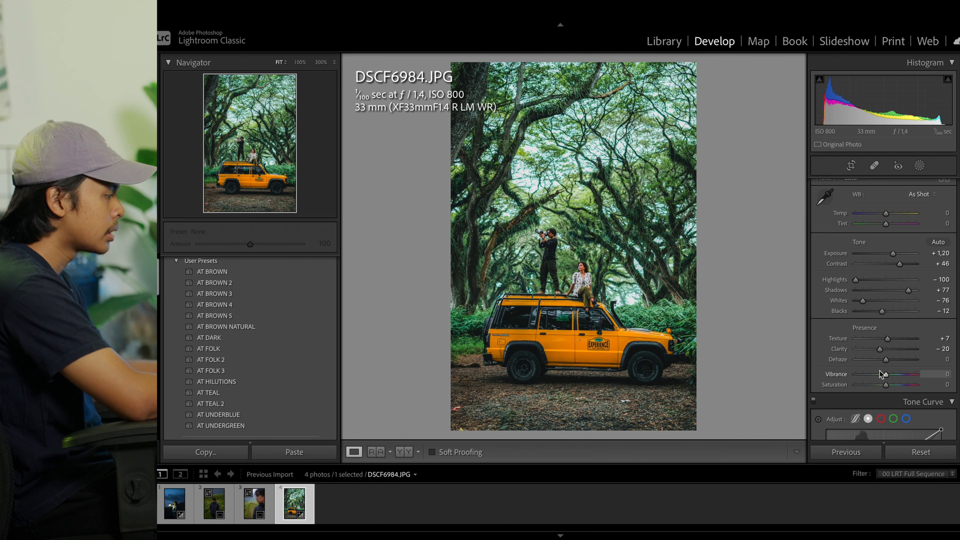
Step: Add a diagonal linear gradient mask from the photo's lower-right corner with Exposure -1.34 and Blacks 6
scroll(914, 265, "up", 3)
left_click(919, 166)
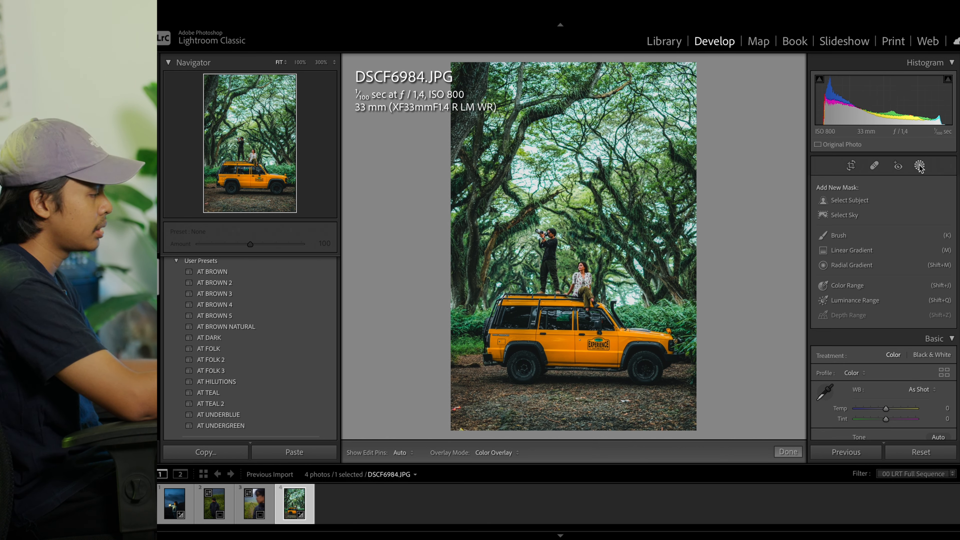
left_click(850, 250)
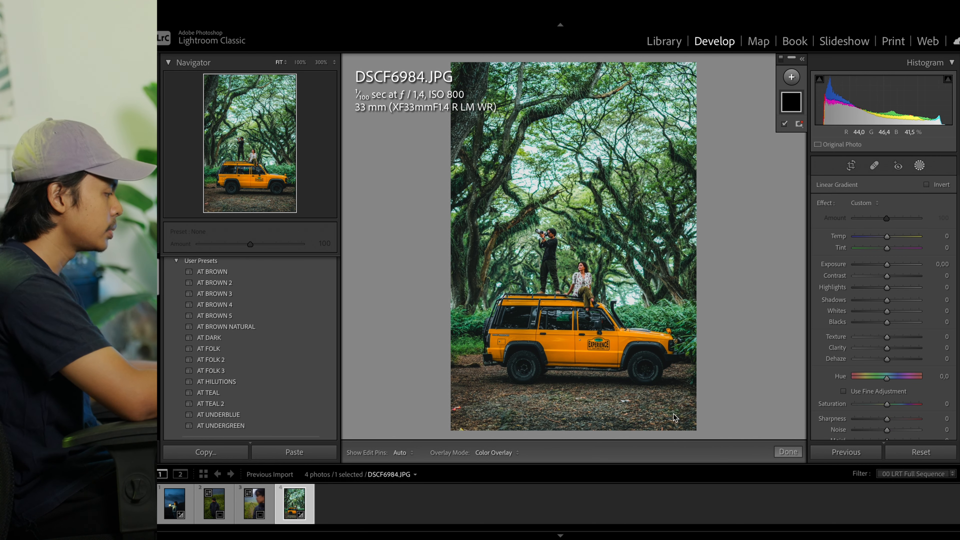
left_click_drag(676, 411, 562, 211)
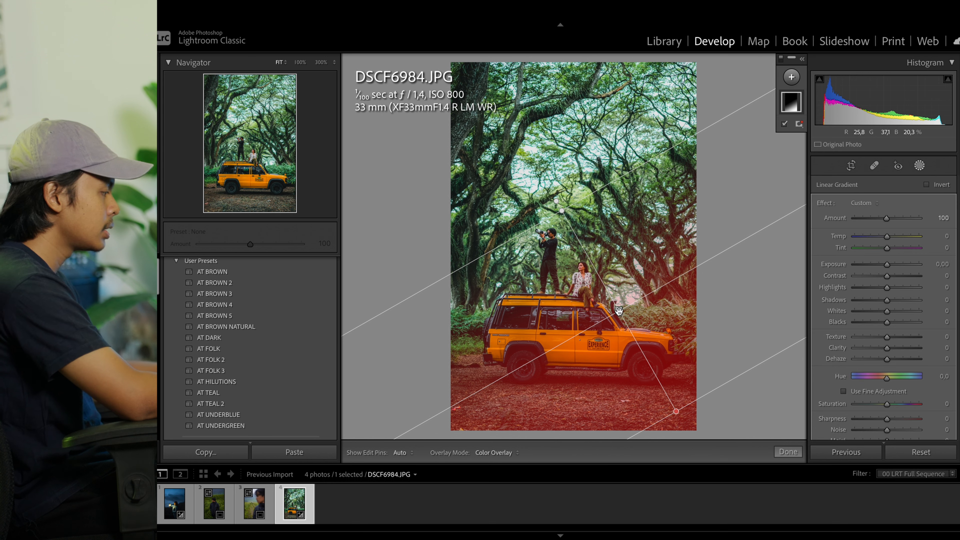
left_click_drag(887, 264, 878, 265)
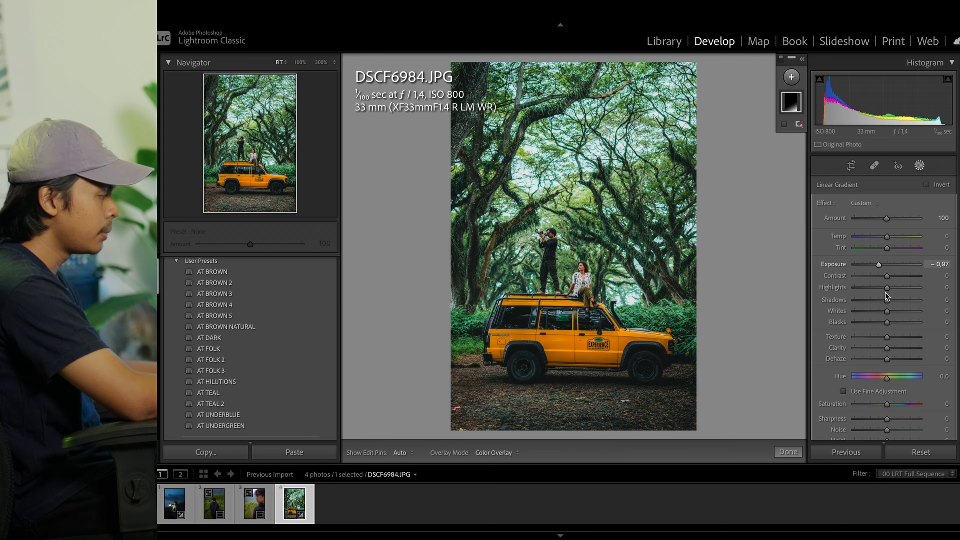
left_click_drag(888, 321, 888, 321)
left_click_drag(878, 264, 876, 266)
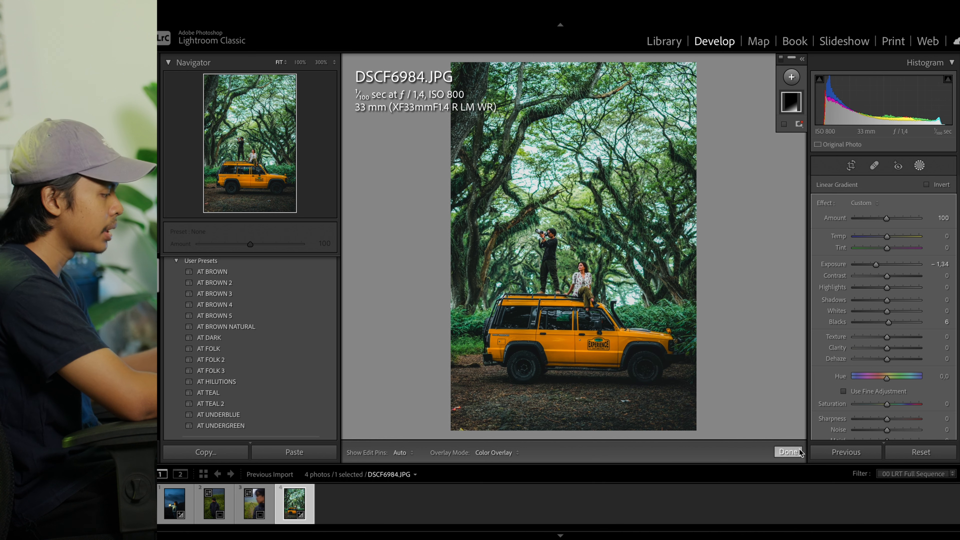
left_click(788, 451)
Step: Add a second diagonal linear gradient mask from the photo's lower-left corner with Exposure -0.74 and Blacks -4
left_click(919, 165)
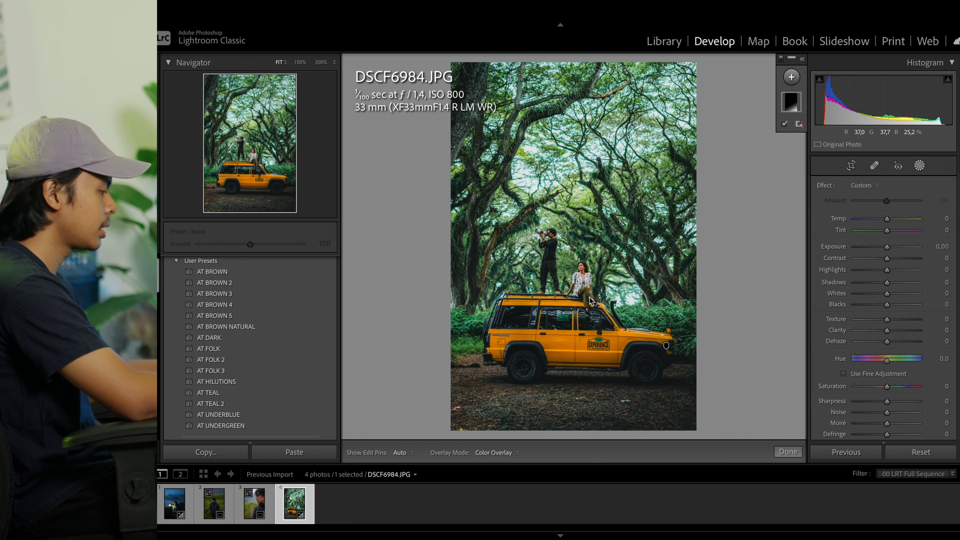
left_click_drag(489, 409, 591, 151)
left_click_drag(540, 280, 495, 347)
left_click_drag(889, 266, 884, 268)
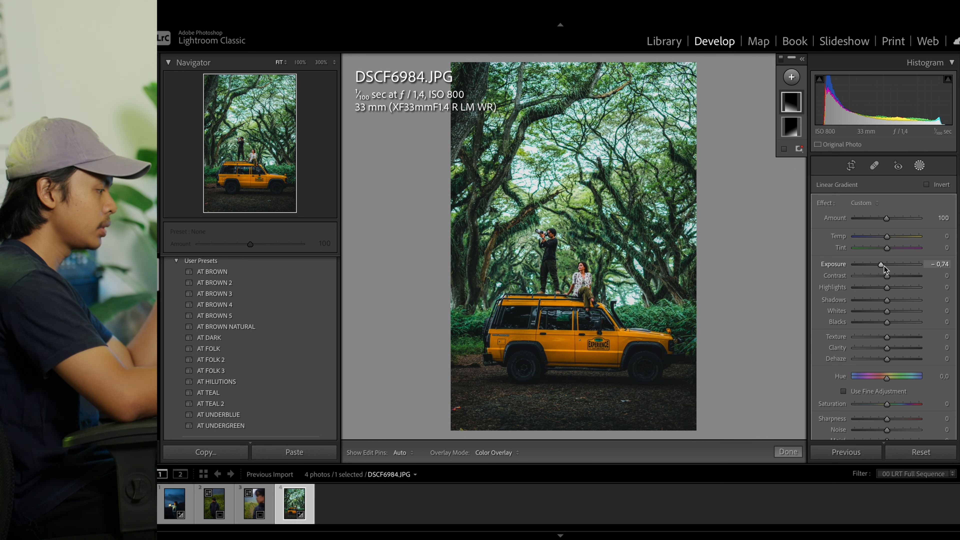
left_click_drag(886, 324, 884, 324)
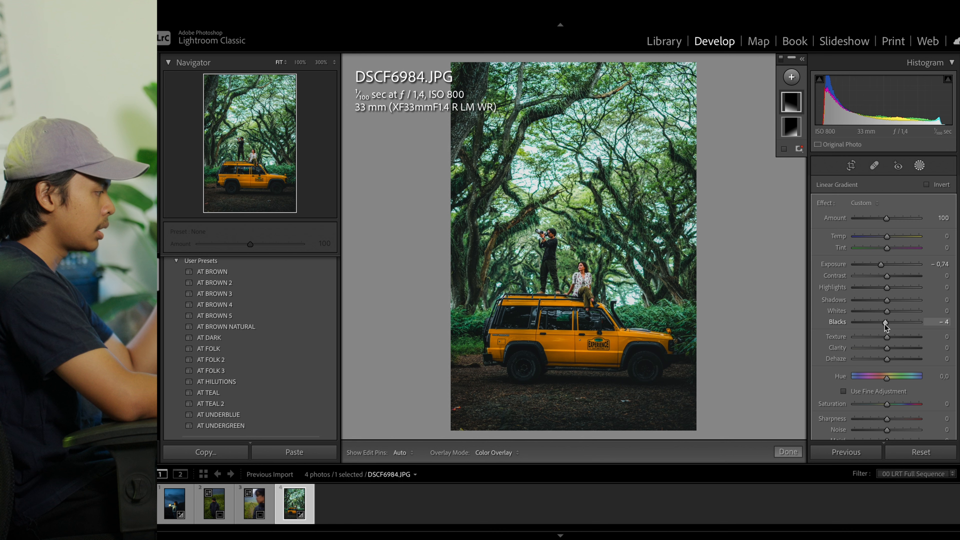
left_click(788, 452)
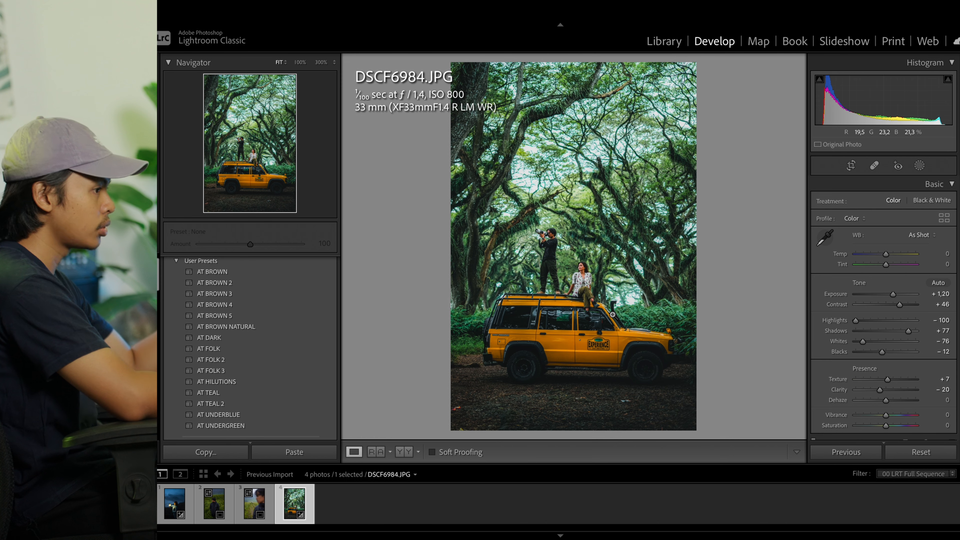
Step: Add a linear gradient mask from the treetops downward with Exposure 0.83, Clarity -7 and Whites 5
left_click(560, 251)
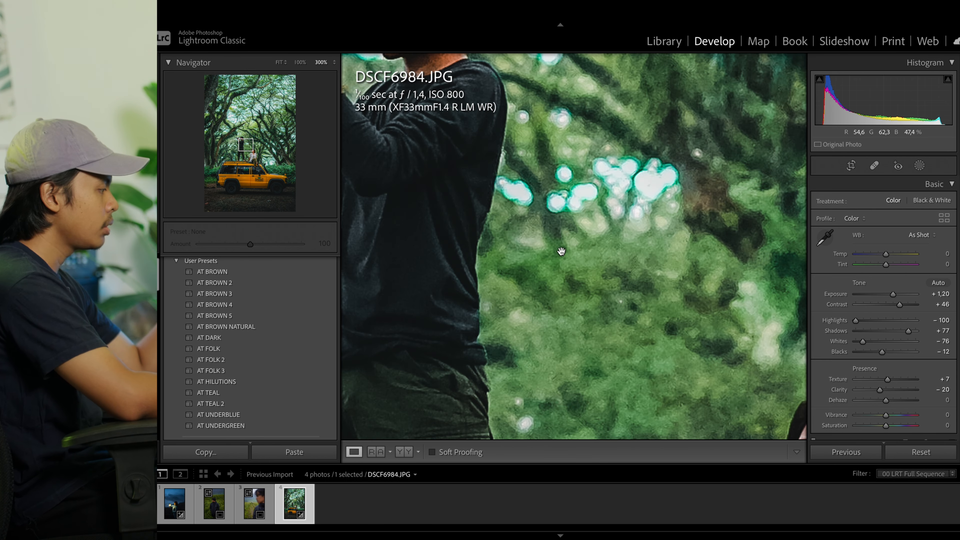
left_click(560, 251)
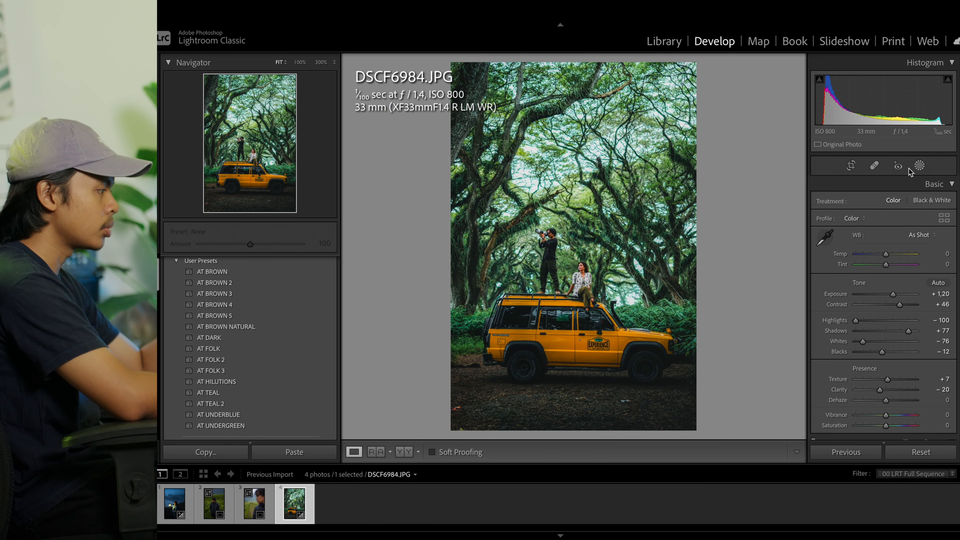
left_click(920, 166)
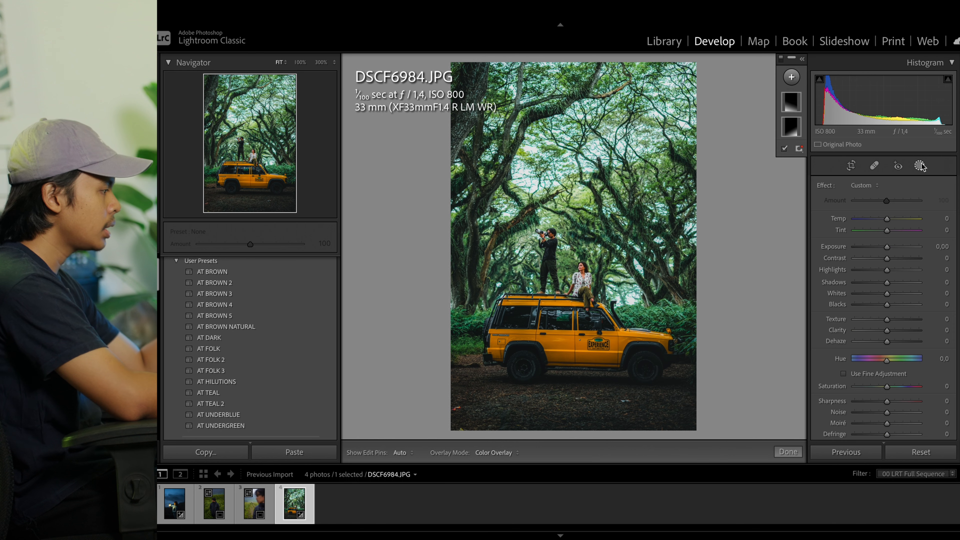
left_click(791, 77)
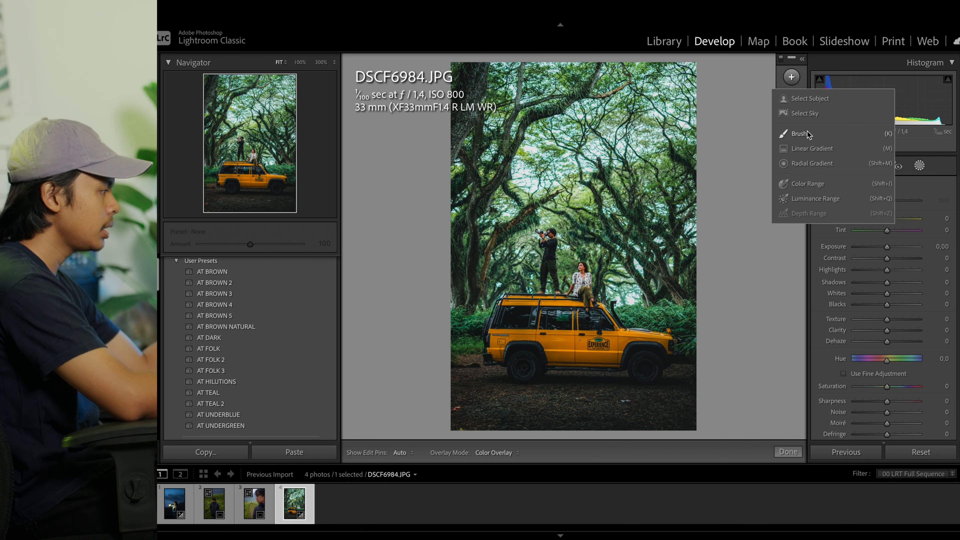
left_click(808, 147)
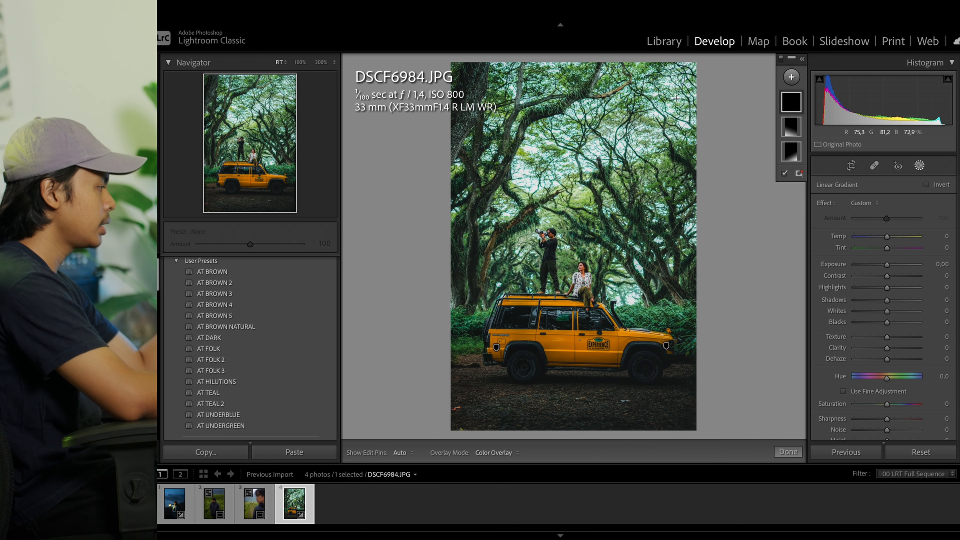
left_click_drag(676, 98, 649, 242)
left_click_drag(890, 266, 896, 265)
left_click_drag(887, 348, 883, 349)
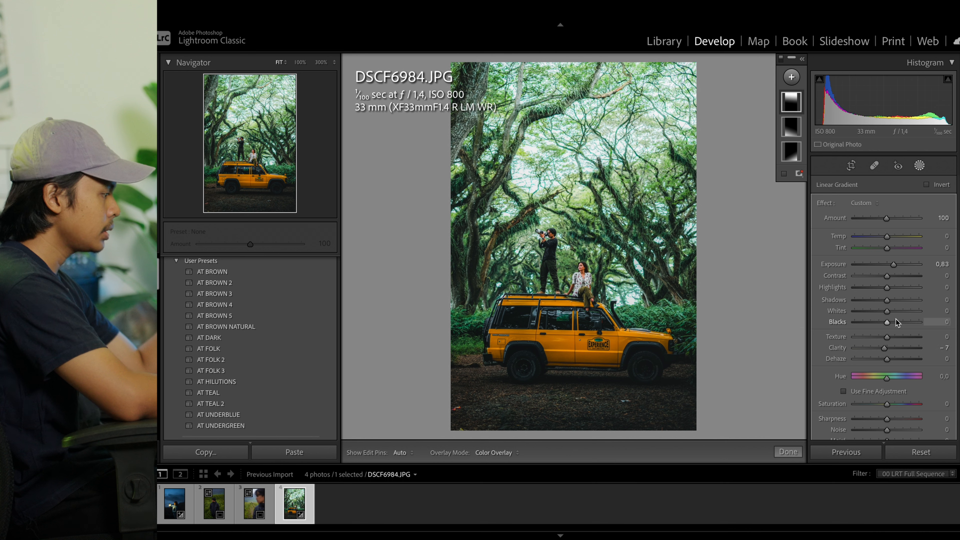
mouse_move(887, 311)
left_mouse_down()
mouse_move(896, 310)
mouse_move(888, 313)
left_mouse_up()
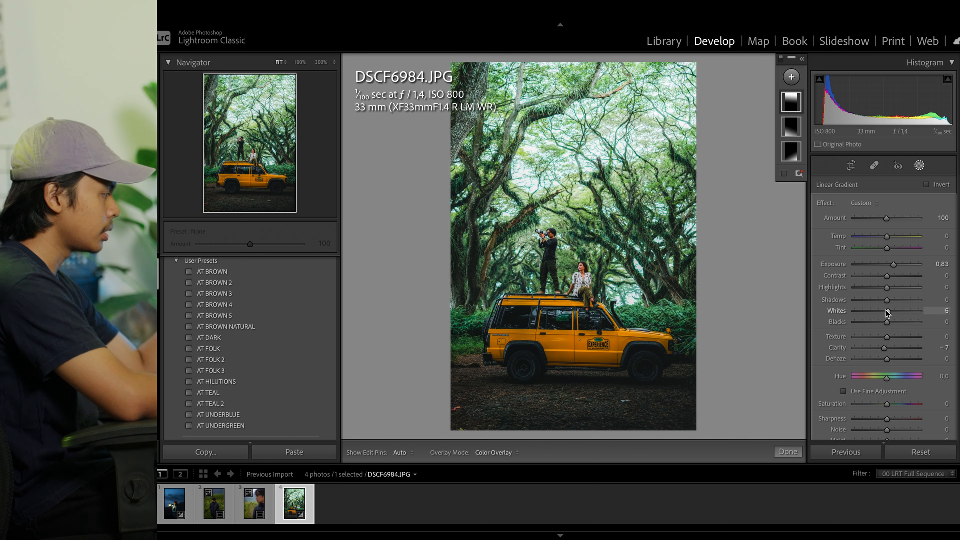
left_click(788, 451)
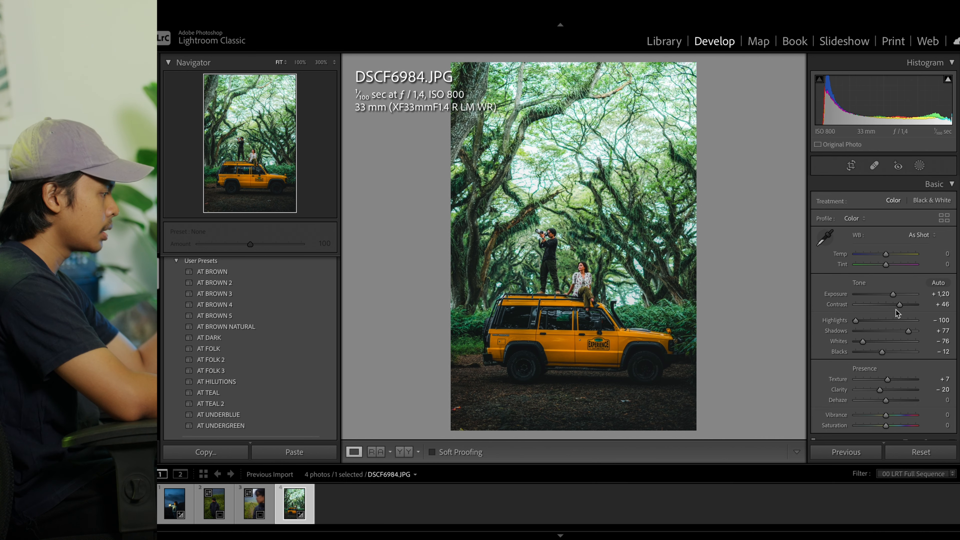
Step: Set the whole photo's Contrast to +9 and Whites to -100, checking the man's face up close
mouse_move(901, 305)
left_mouse_down()
mouse_move(878, 305)
mouse_move(886, 306)
left_mouse_up()
left_click(552, 235)
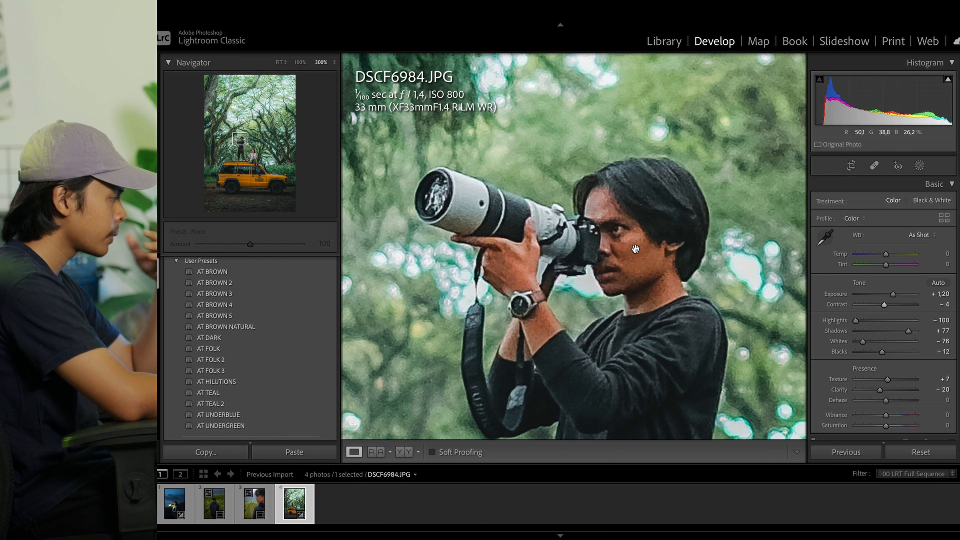
left_click(635, 248)
left_click_drag(864, 342, 848, 346)
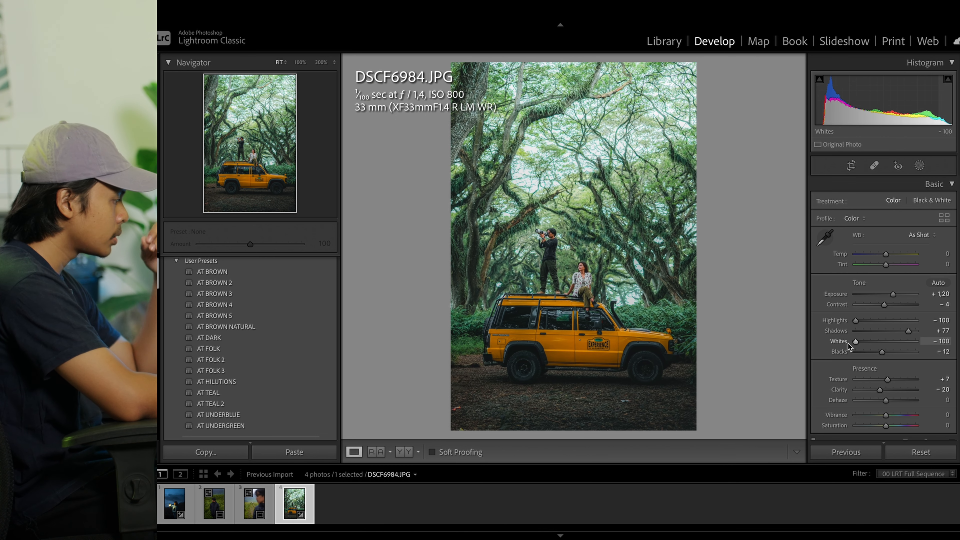
left_click_drag(882, 306, 884, 306)
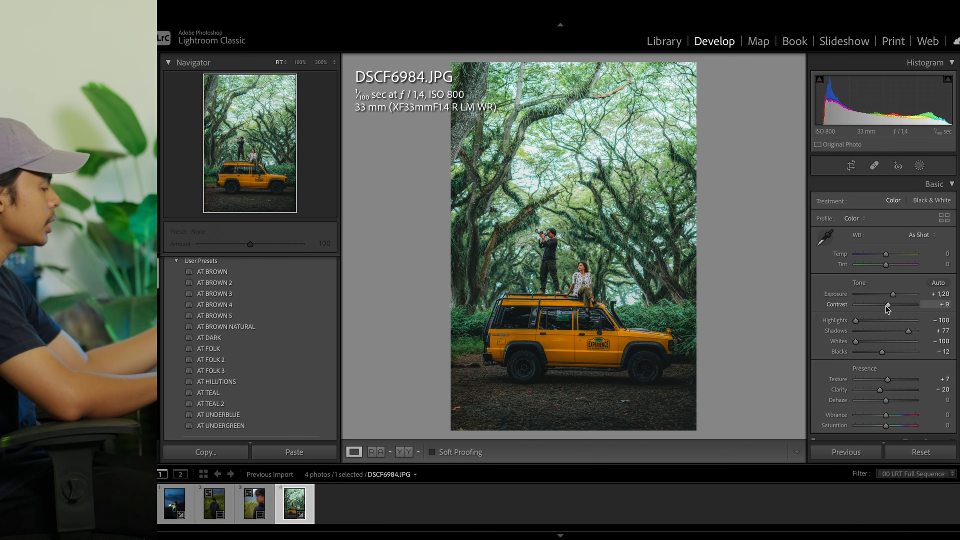
Step: Add a Select Subject mask over the people and car with Exposure 0.40
left_click(919, 166)
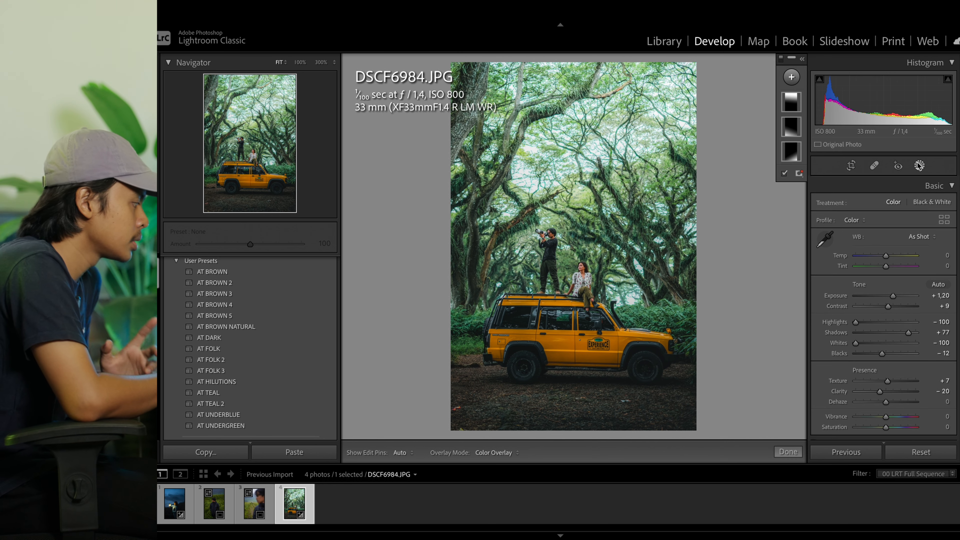
left_click(792, 78)
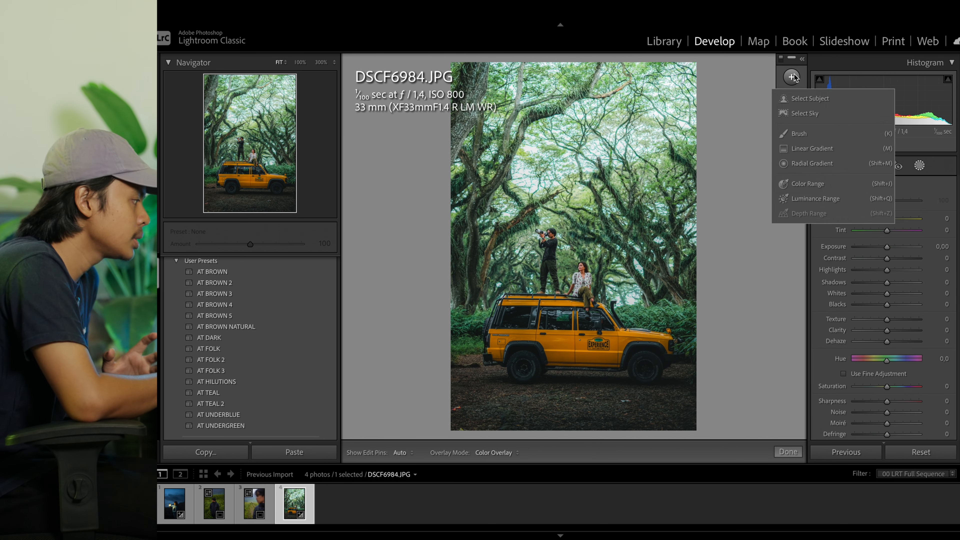
left_click(820, 99)
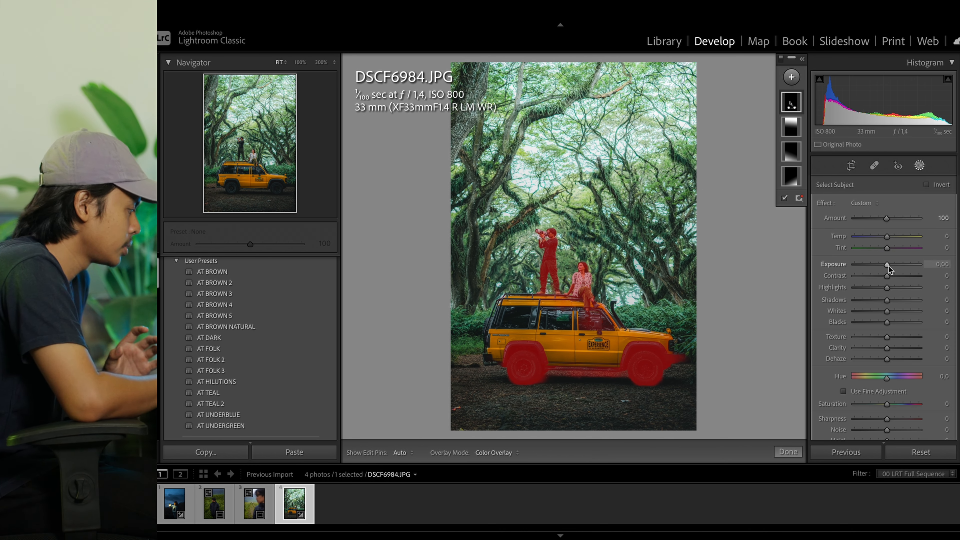
left_click_drag(888, 265, 890, 264)
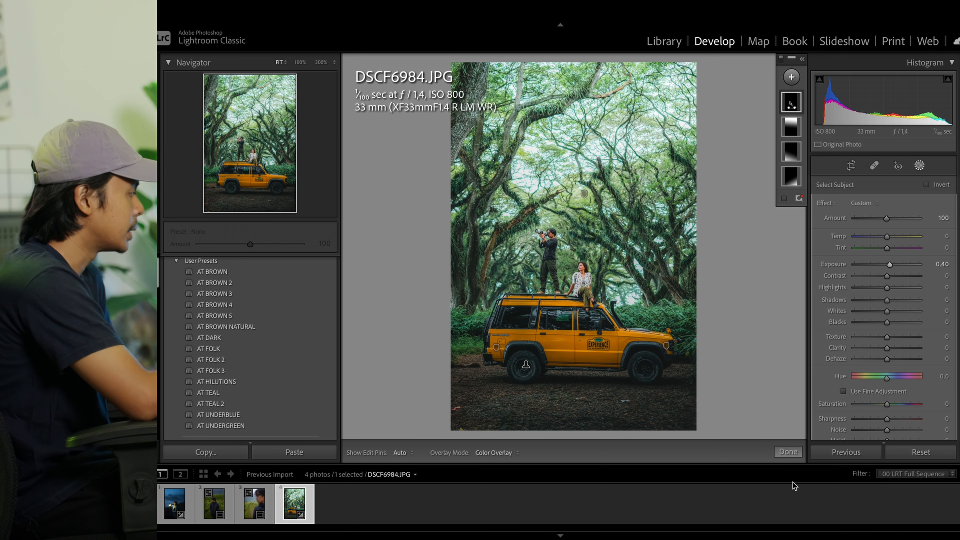
left_click(787, 451)
Step: Compare the edited forest car photo side by side with its original version, and return to the single-photo view
left_click_drag(581, 241, 563, 333)
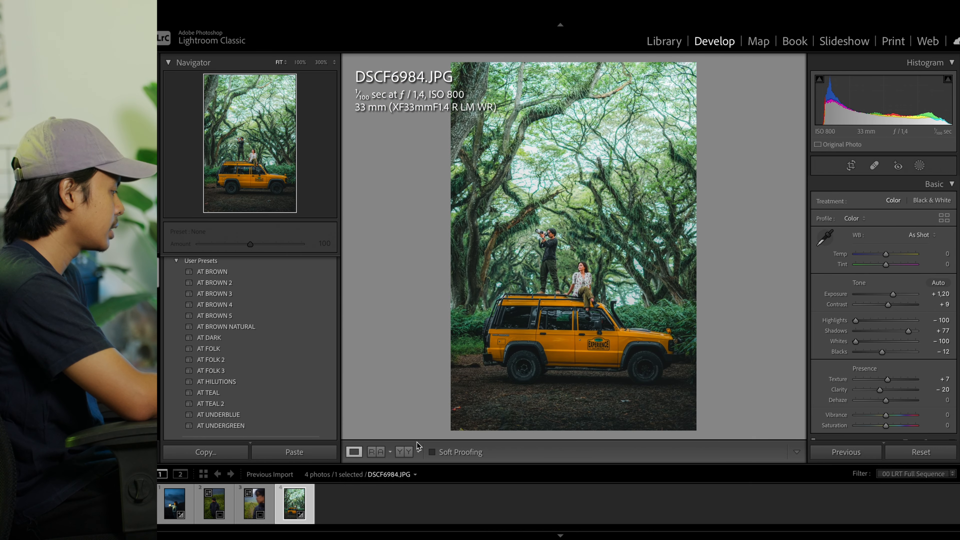
left_click(403, 451)
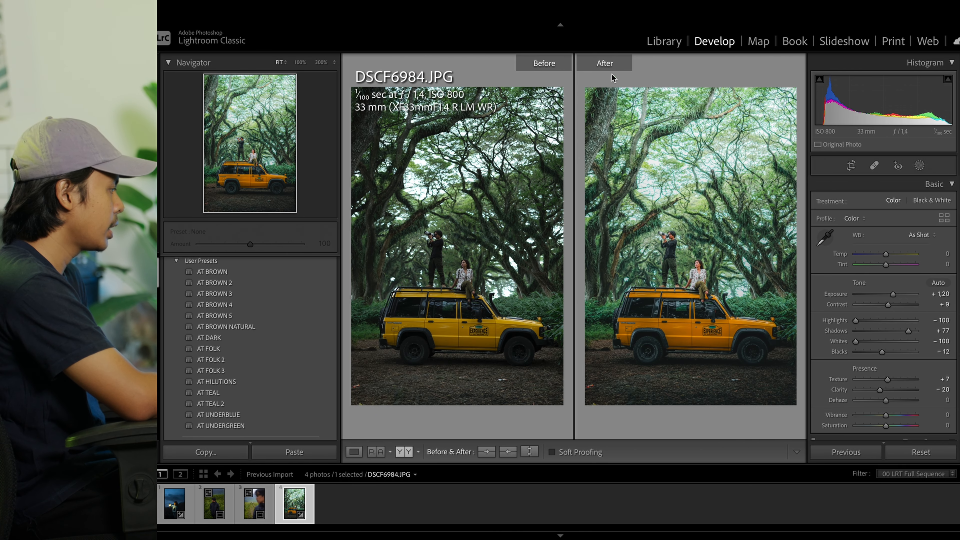
left_click(354, 451)
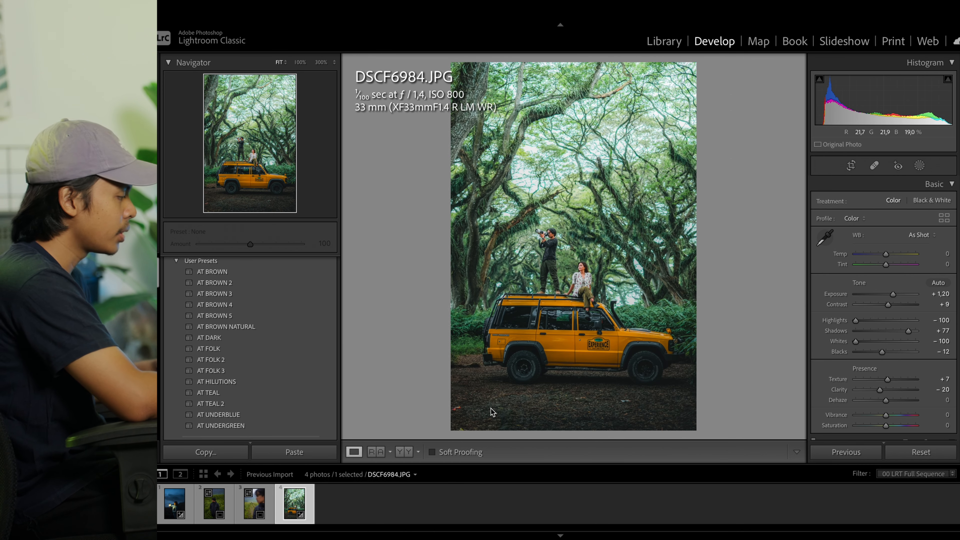
Step: Heal away the red and yellow litter on the ground at the photo's lower left
left_click(457, 414)
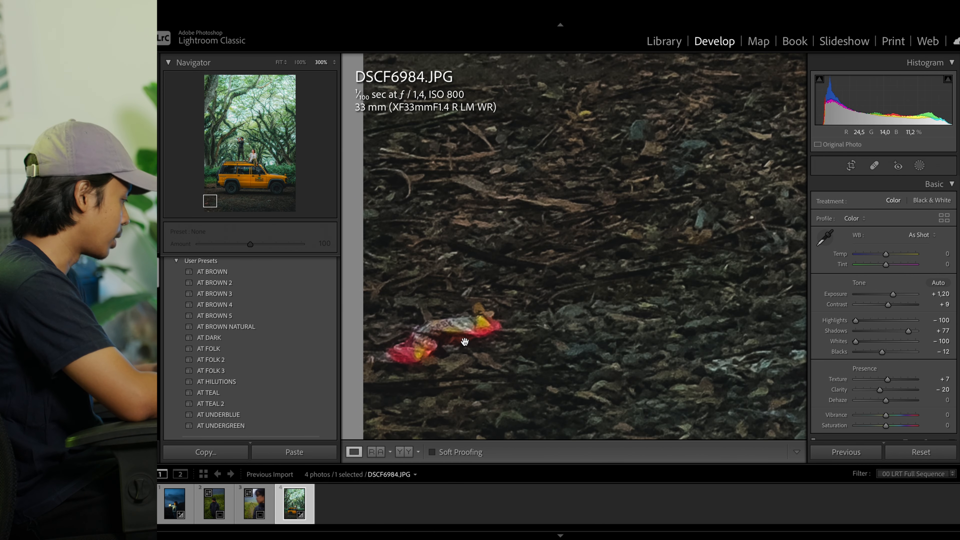
left_click_drag(464, 342, 512, 277)
left_click(875, 167)
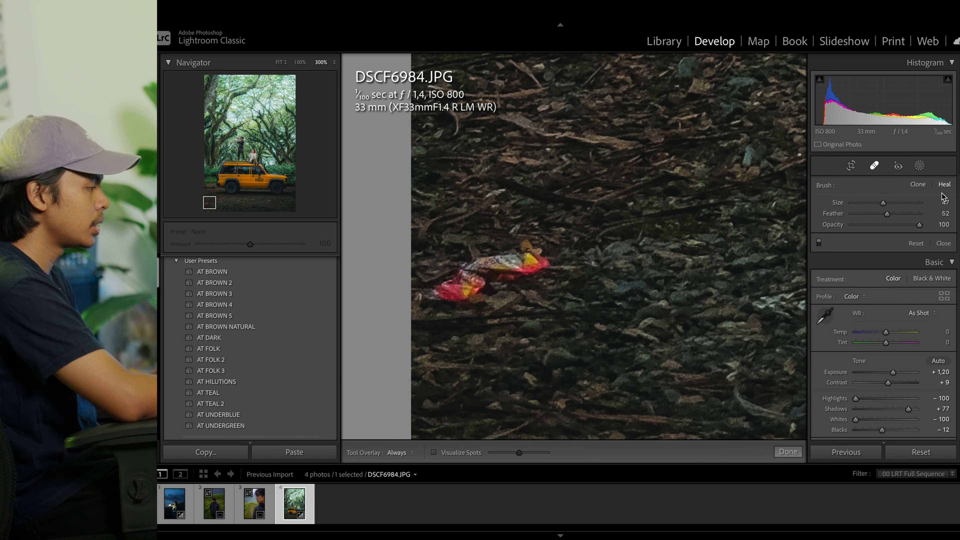
left_click_drag(544, 245, 407, 297)
left_click(787, 452)
left_click(654, 329)
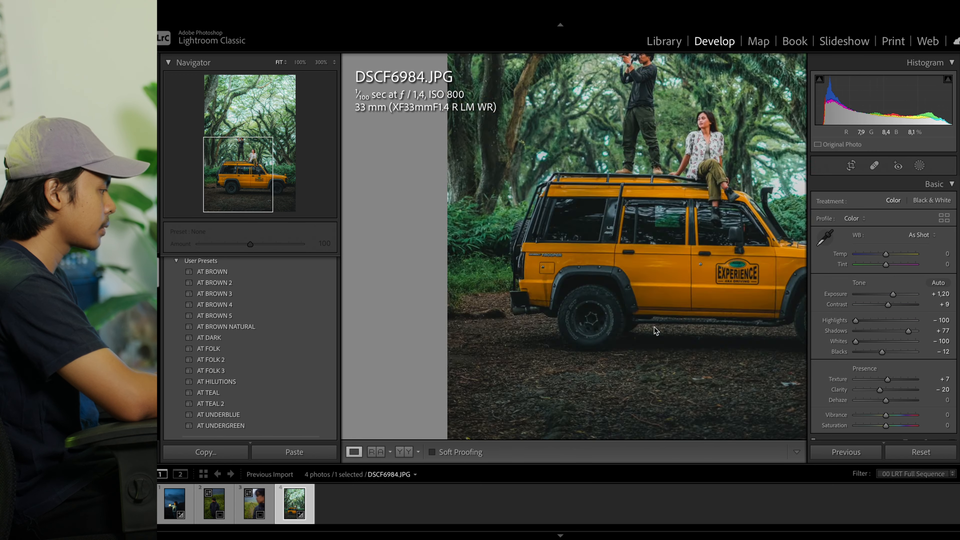
Step: Heal the pale blue wrapper on the ground in front of the car's front wheel
left_click(620, 397)
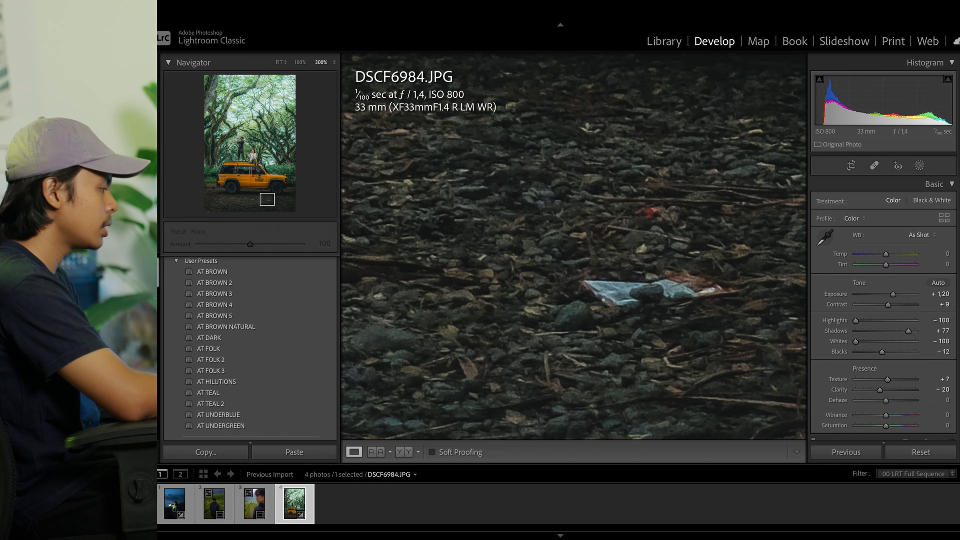
left_click(873, 166)
mouse_move(589, 289)
left_mouse_down()
mouse_move(704, 287)
mouse_move(620, 292)
left_mouse_up()
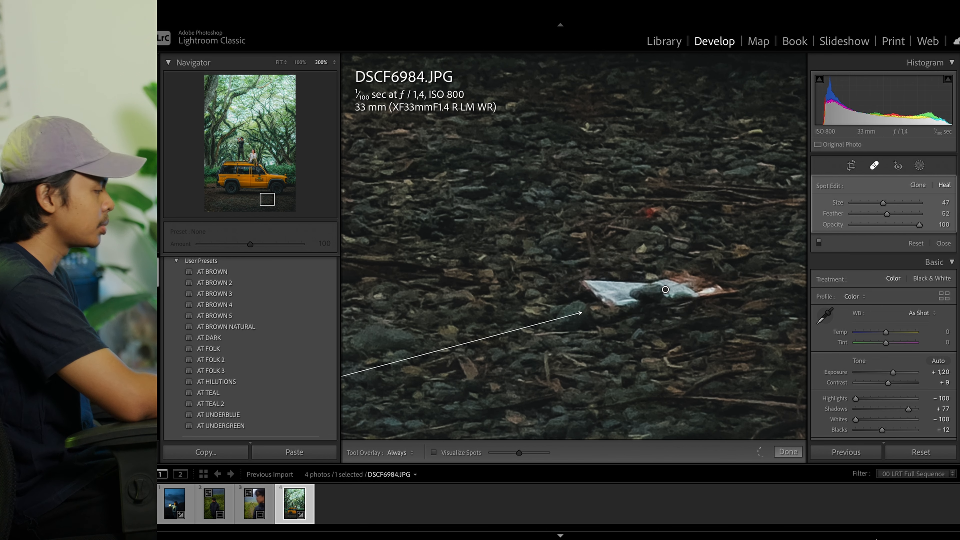
left_click(787, 451)
left_click(673, 356)
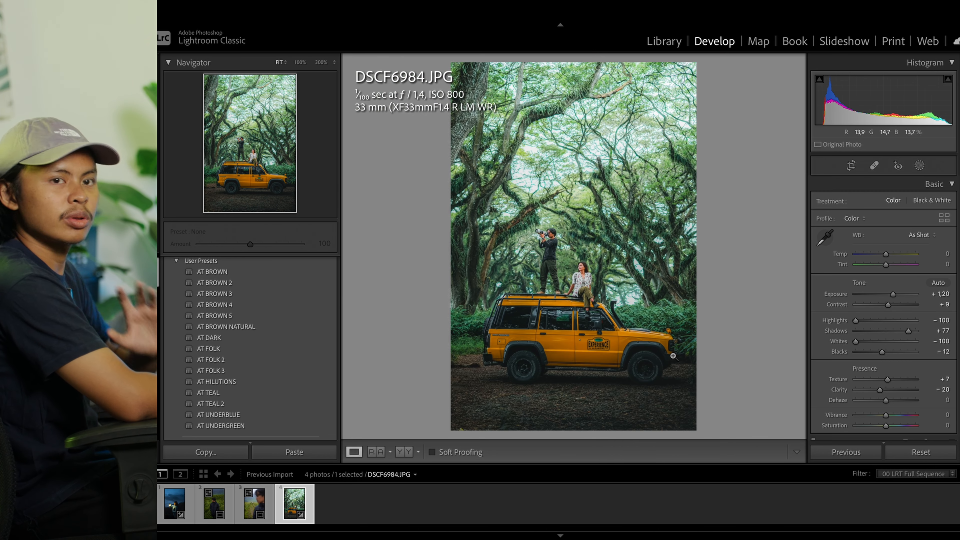
Step: Heal away the white scrap and orange leaf on the ground below the middle of the car
left_click(584, 394)
left_click_drag(584, 397, 595, 335)
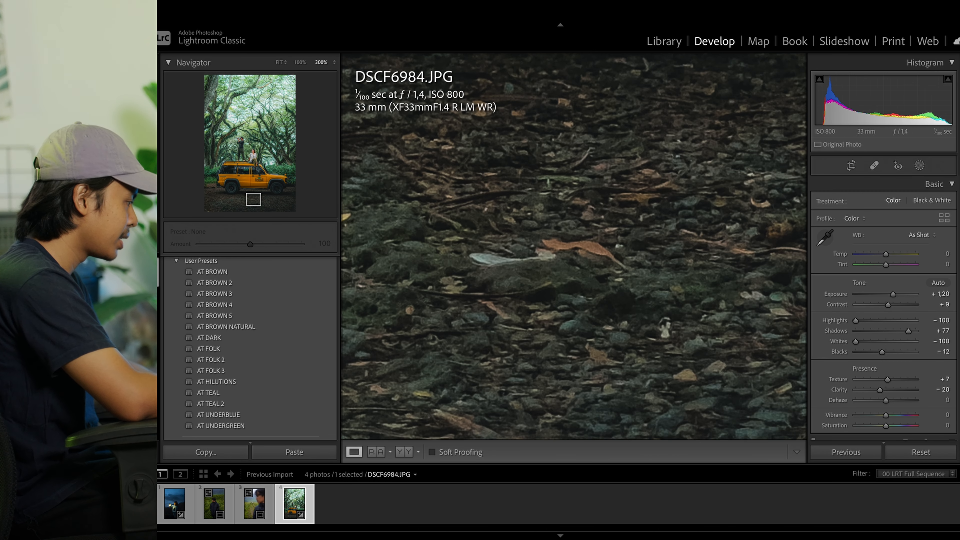
left_click(873, 167)
mouse_move(477, 258)
left_mouse_down()
mouse_move(625, 255)
mouse_move(727, 304)
left_mouse_up()
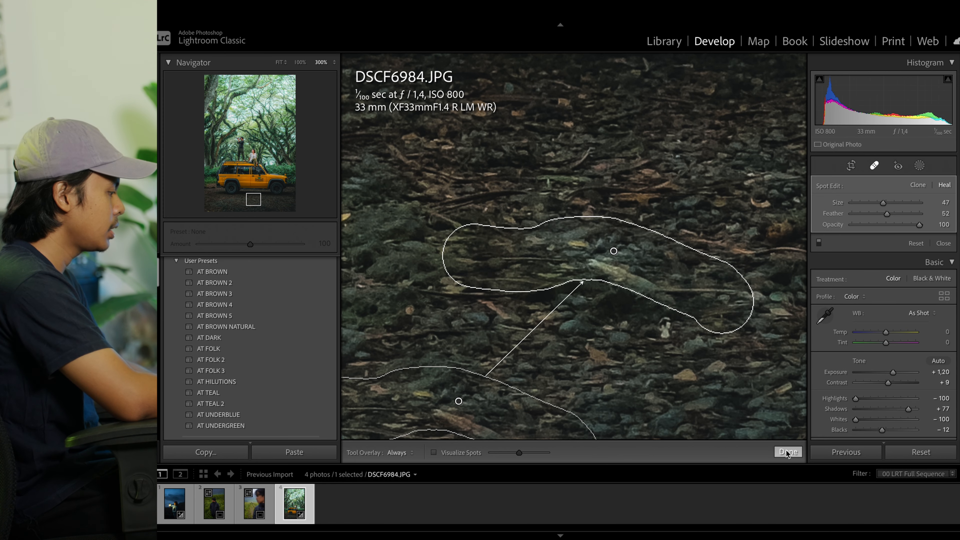
left_click(786, 452)
left_click(607, 327)
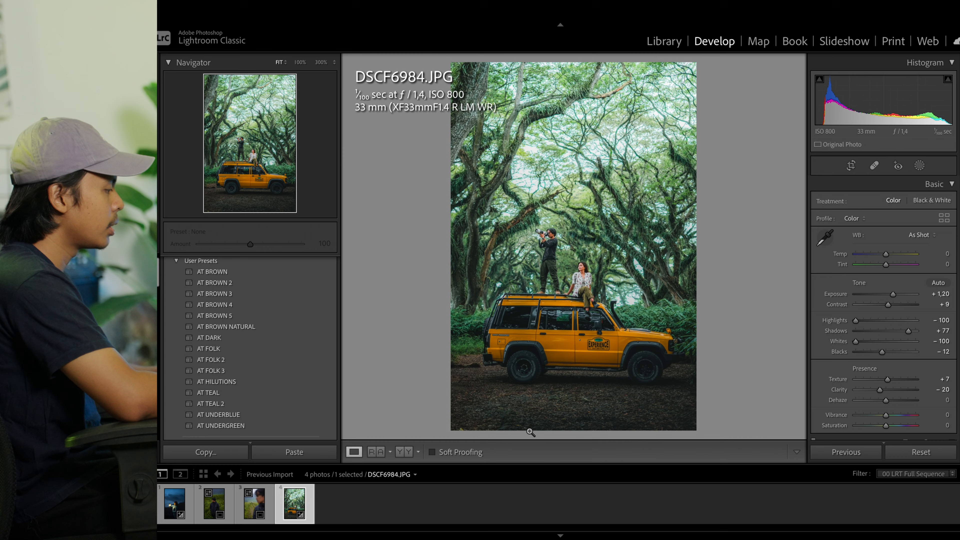
Step: Heal the yellow-green scrap at the photo's bottom edge near the lower-left corner
left_click(459, 430)
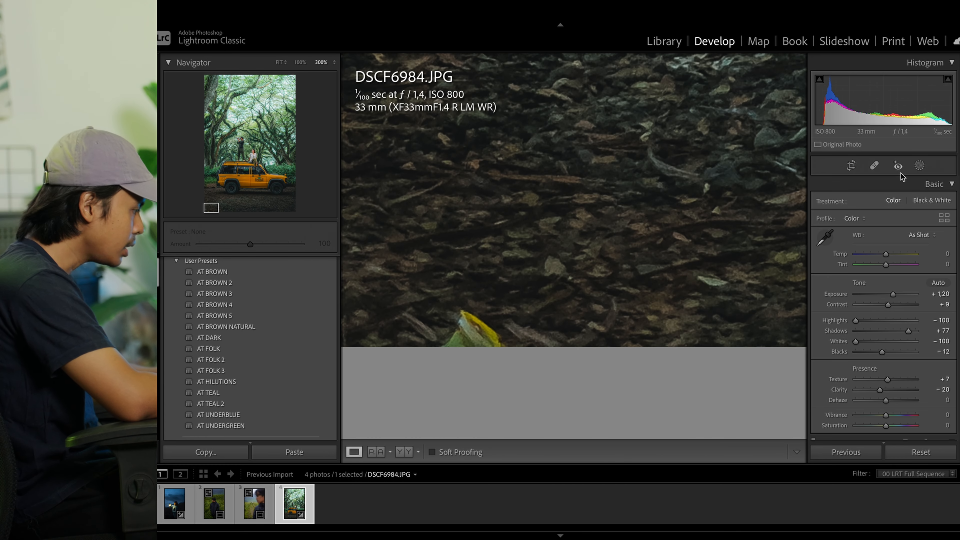
key("q")
mouse_move(454, 318)
left_mouse_down()
mouse_move(502, 331)
mouse_move(464, 338)
left_mouse_up()
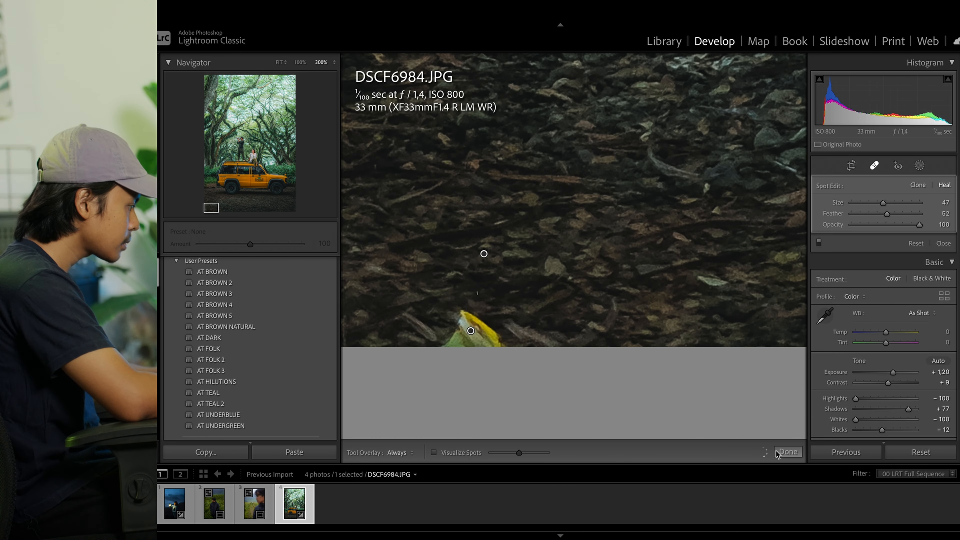
left_click(788, 452)
left_click(682, 271)
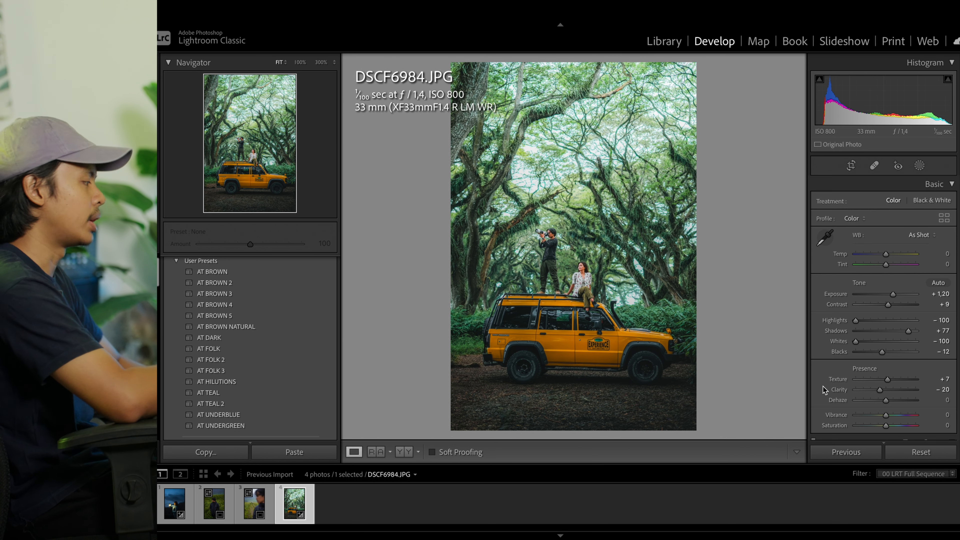
Step: Open the photo _DSC4881.ARW and crop it to a narrower portrait aspect ratio
left_click(257, 501)
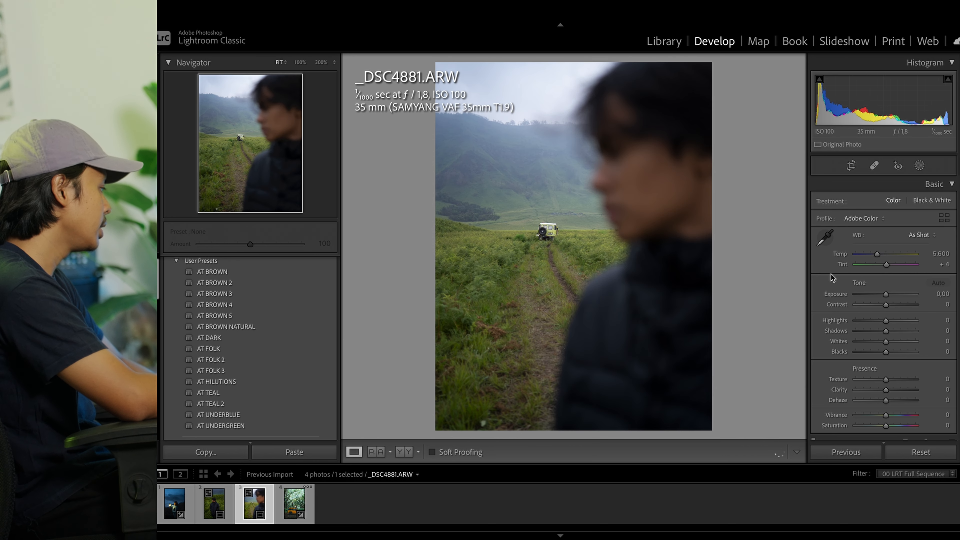
left_click(851, 167)
left_click(917, 204)
left_click(841, 212)
left_click(794, 455)
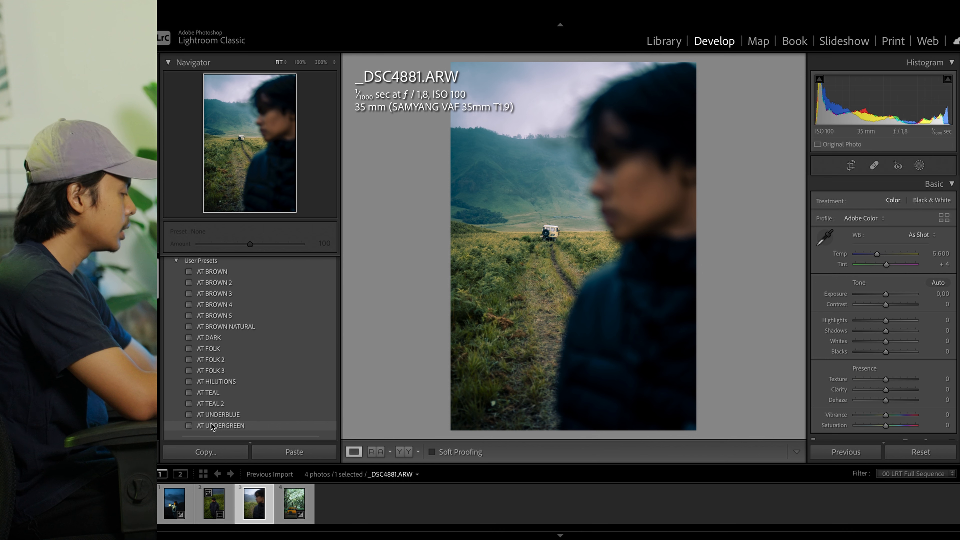
Step: Apply the AT HILUTIONS preset and set Exposure +0.35, Highlights -100, Shadows +100, Whites -100, Texture +14 and Clarity -18
left_click(235, 382)
left_click_drag(865, 307, 831, 324)
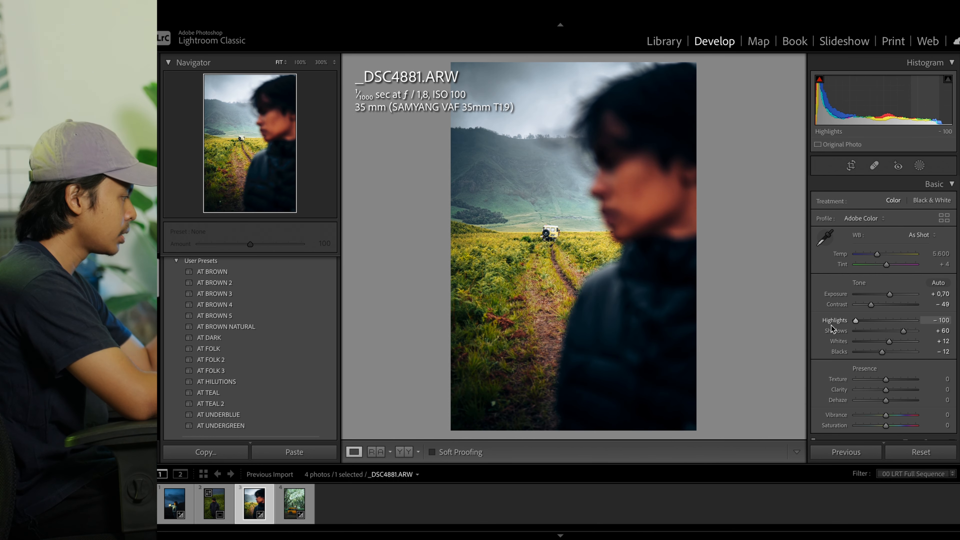
left_click_drag(888, 342, 921, 331)
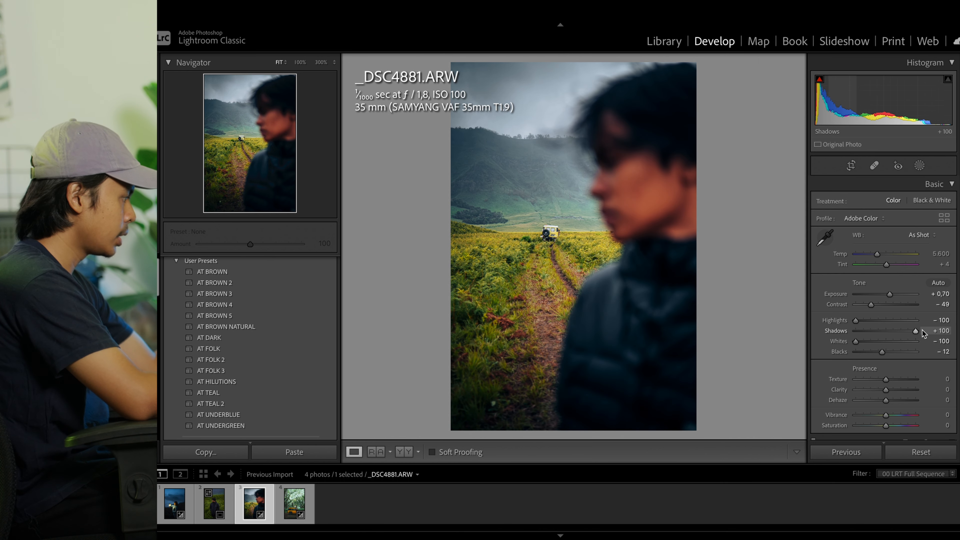
left_click_drag(890, 294, 888, 294)
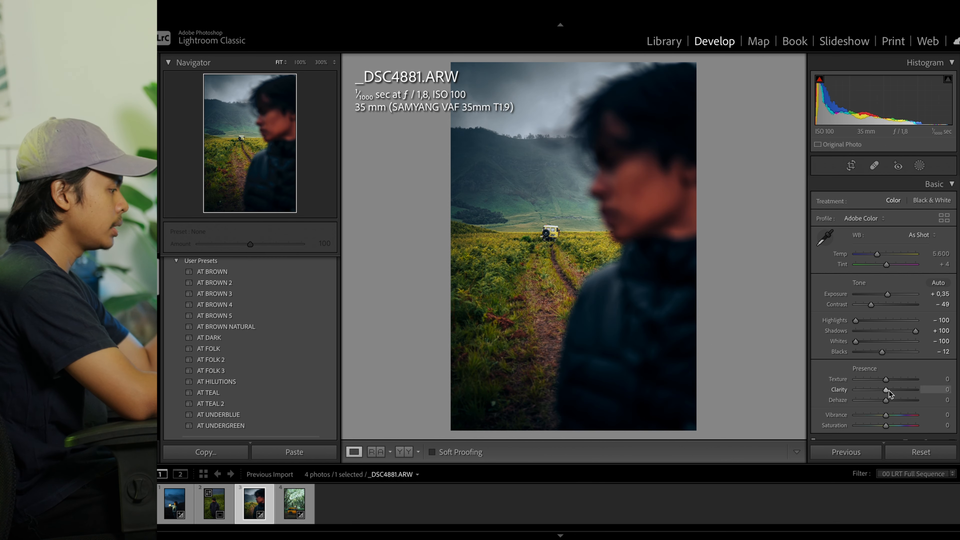
mouse_move(885, 390)
left_mouse_down()
mouse_move(874, 393)
mouse_move(890, 379)
left_mouse_up()
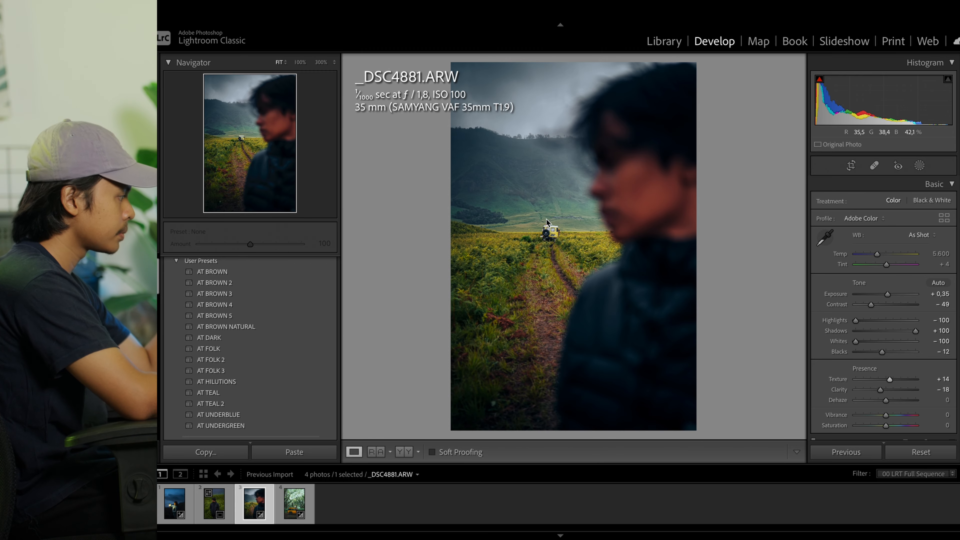
Step: Inspect the yellow jeep and the people around it up close for detail
left_click(550, 240)
left_click(553, 239)
left_click(577, 223)
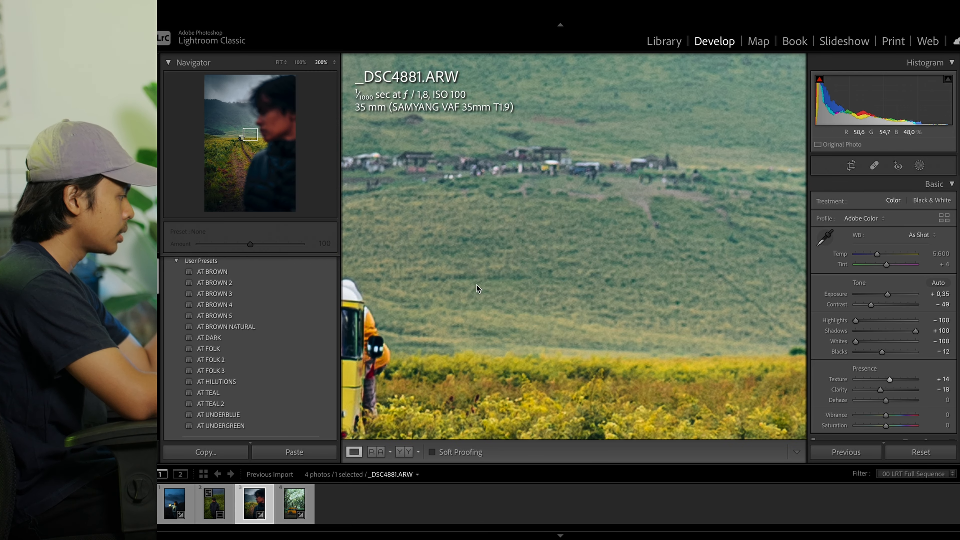
left_click(449, 310)
left_click(449, 310)
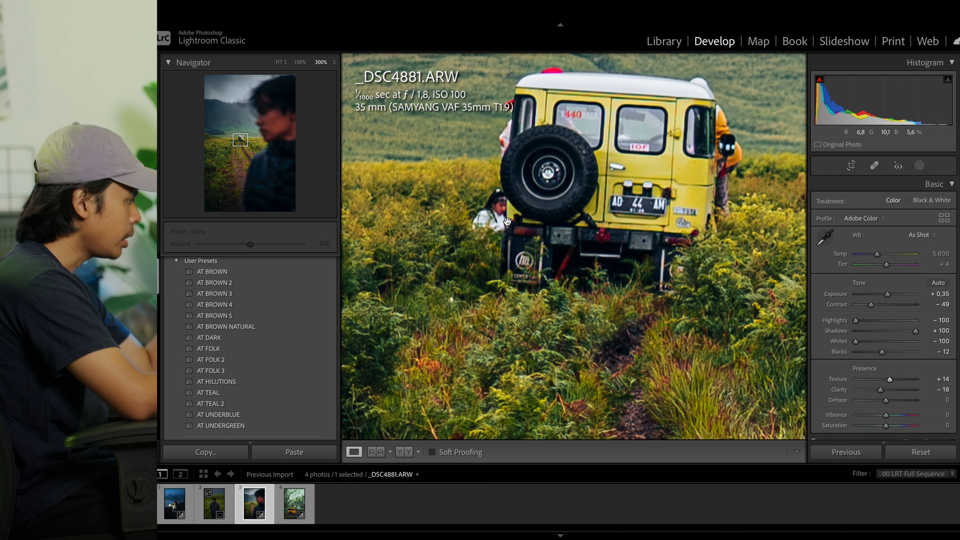
left_click(507, 221)
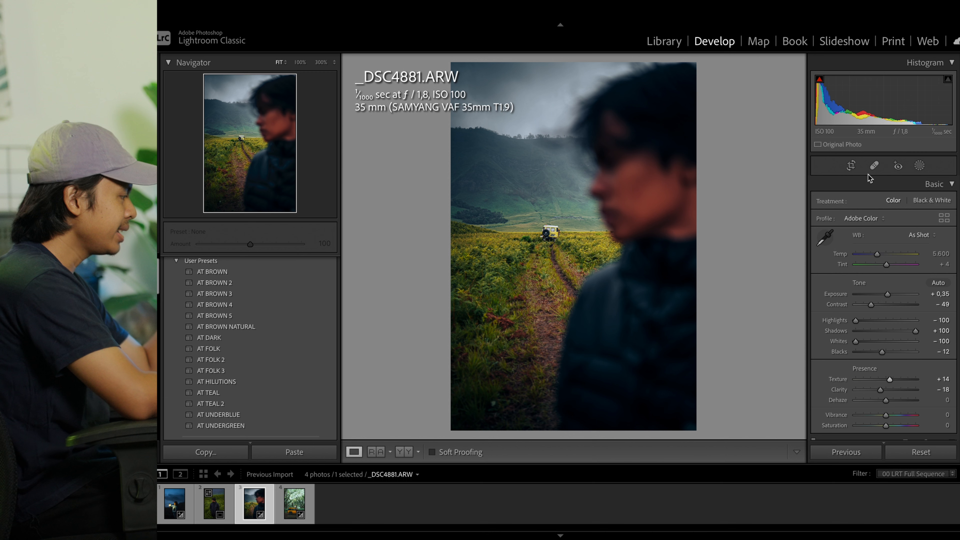
Step: Adjust the radial gradient mask by resetting its Contrast to 0 and setting its Exposure to -0.39
left_click(921, 167)
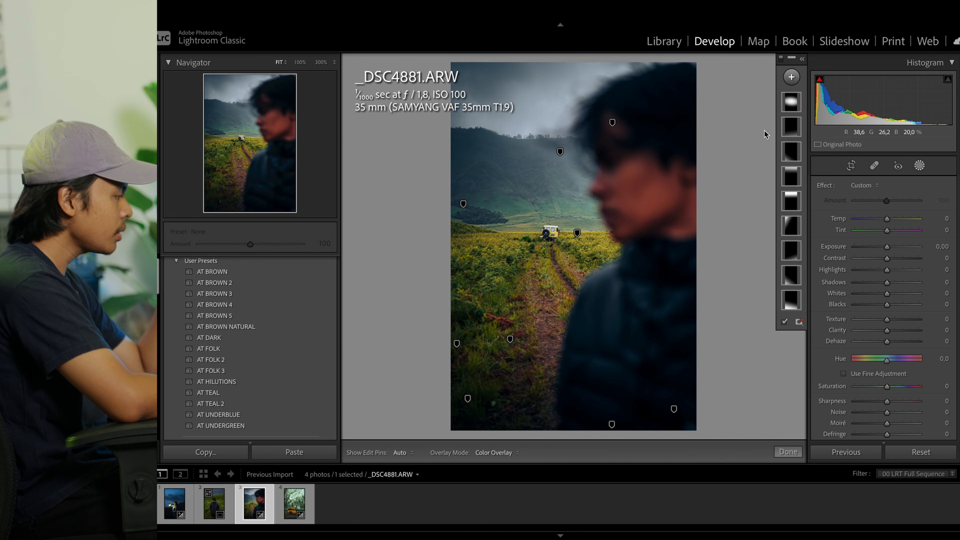
left_click(791, 104)
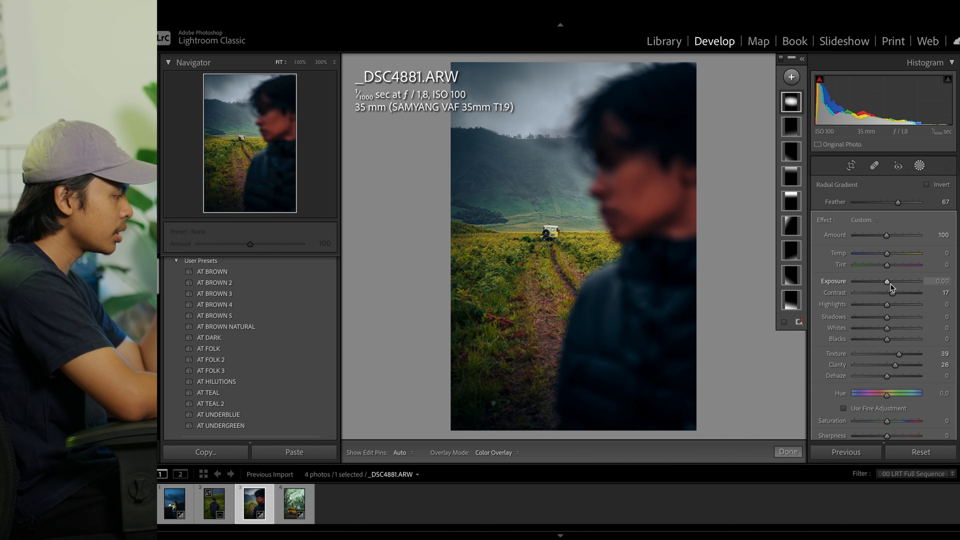
double_click(892, 292)
left_click_drag(887, 281, 884, 281)
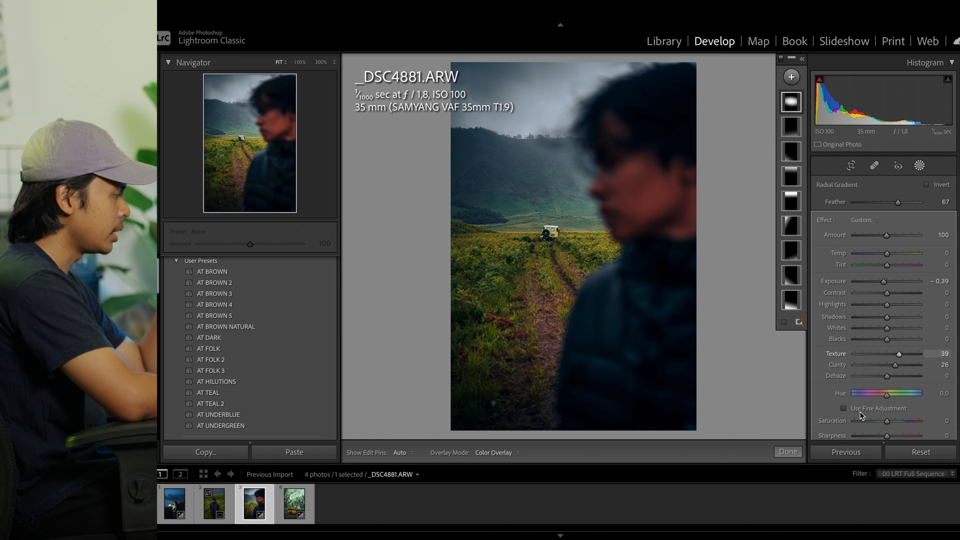
left_click(788, 452)
Step: Set the orange color range to Hue -11, Saturation -4 and Luminance +58
scroll(916, 346, "down", 5)
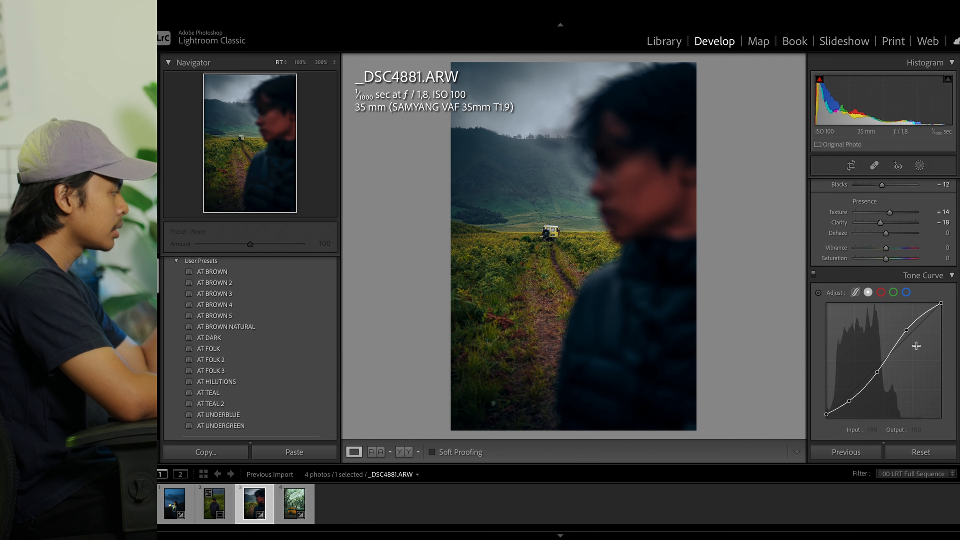
scroll(916, 345, "down", 8)
left_click(846, 264)
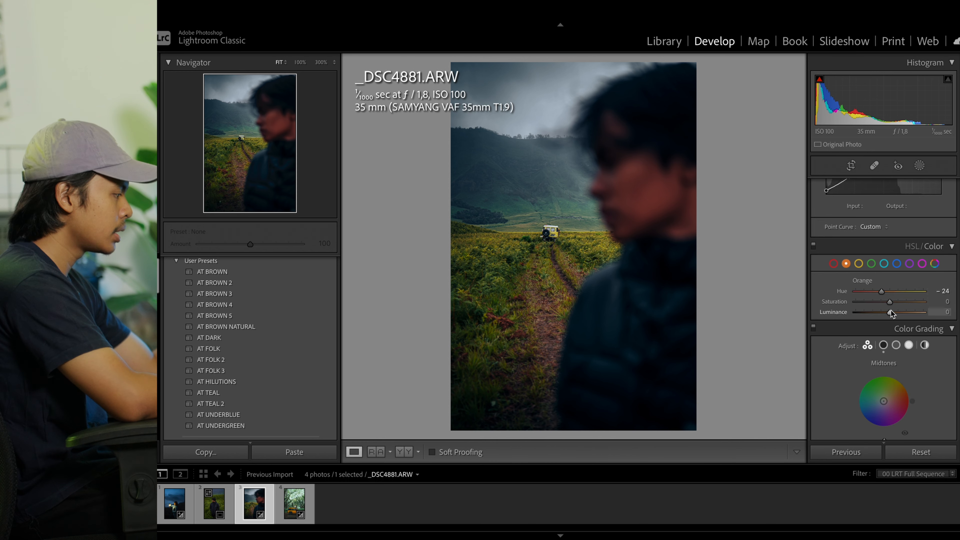
left_click_drag(891, 312, 911, 312)
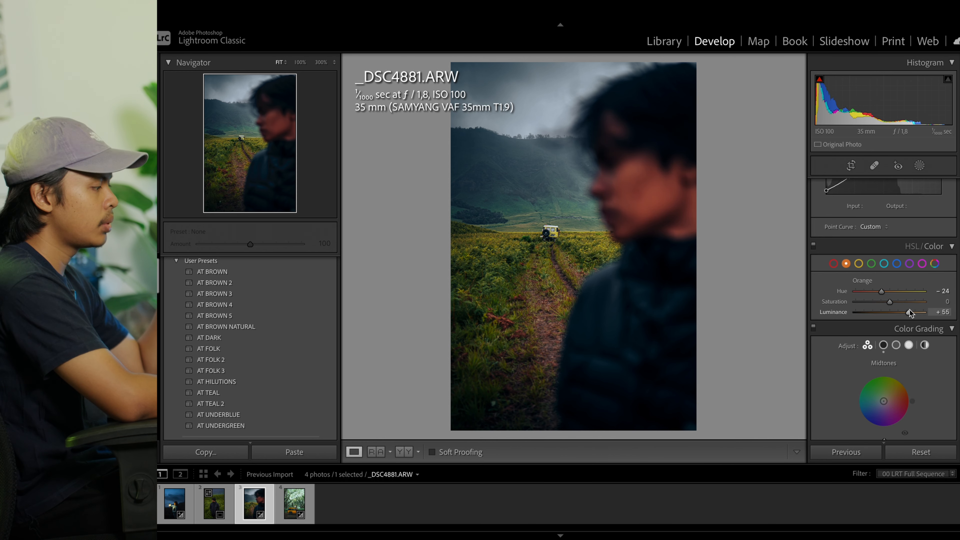
left_click_drag(909, 311, 882, 291)
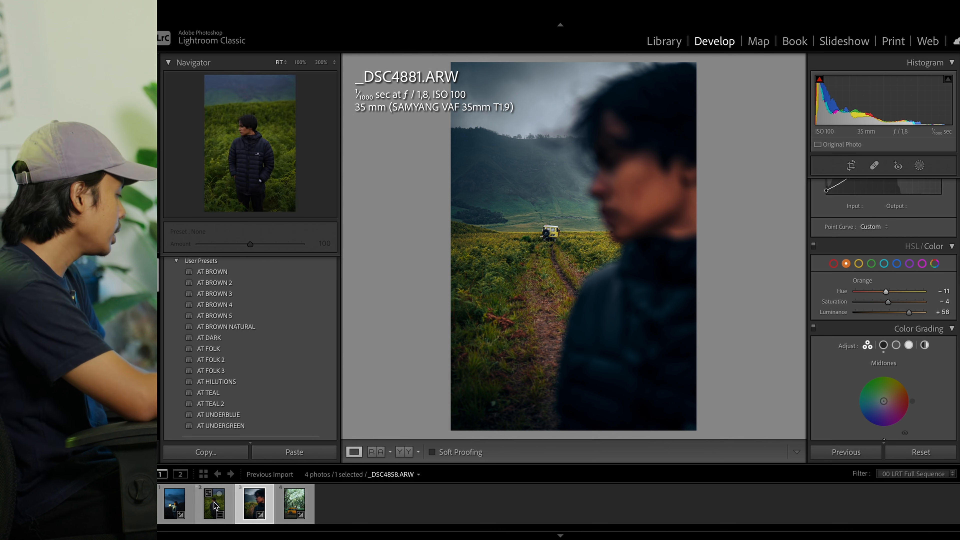
Step: Compare the before and after versions of the jeep field photo side by side
left_click(411, 452)
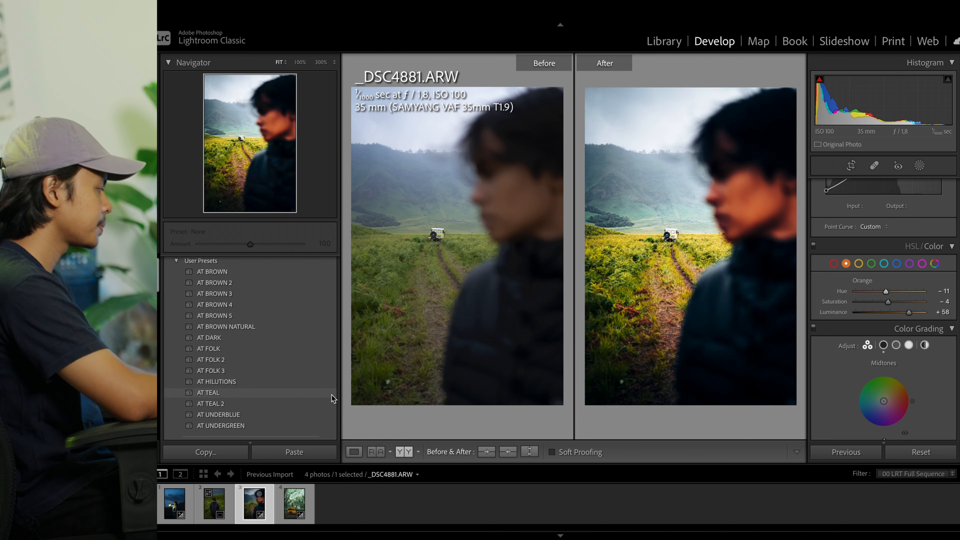
left_click(354, 452)
Step: Open _DSC4858.ARW and expand its crop to the full height of the original frame
left_click(214, 503)
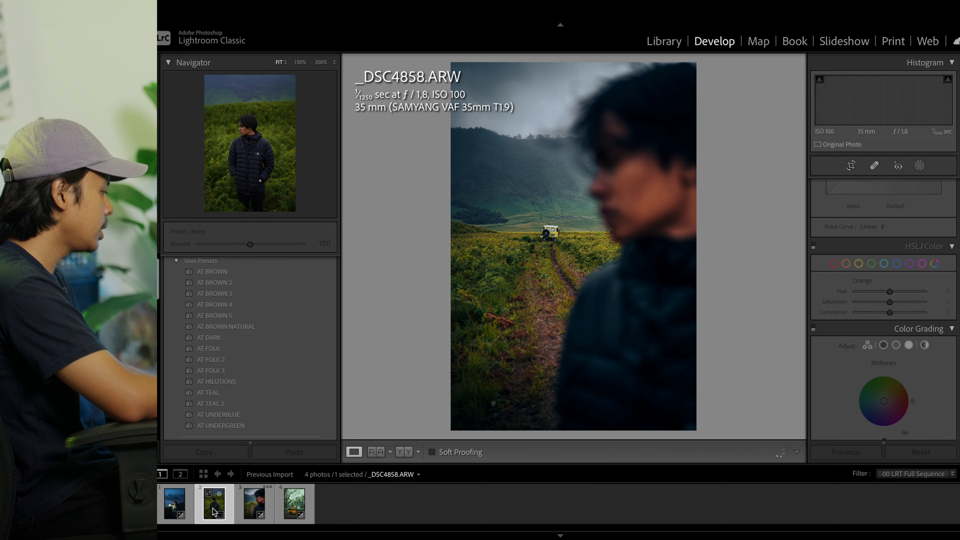
left_click(850, 167)
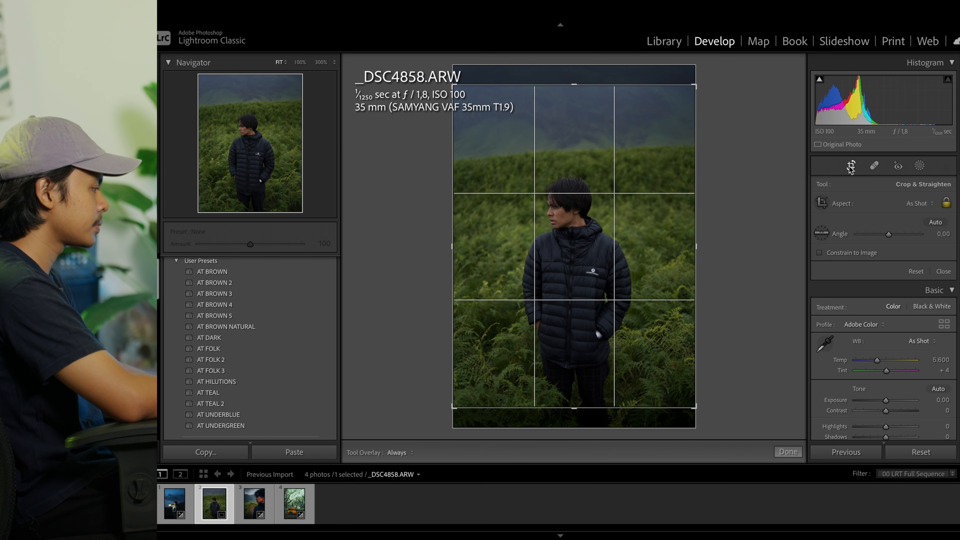
left_click(915, 205)
left_click(910, 212)
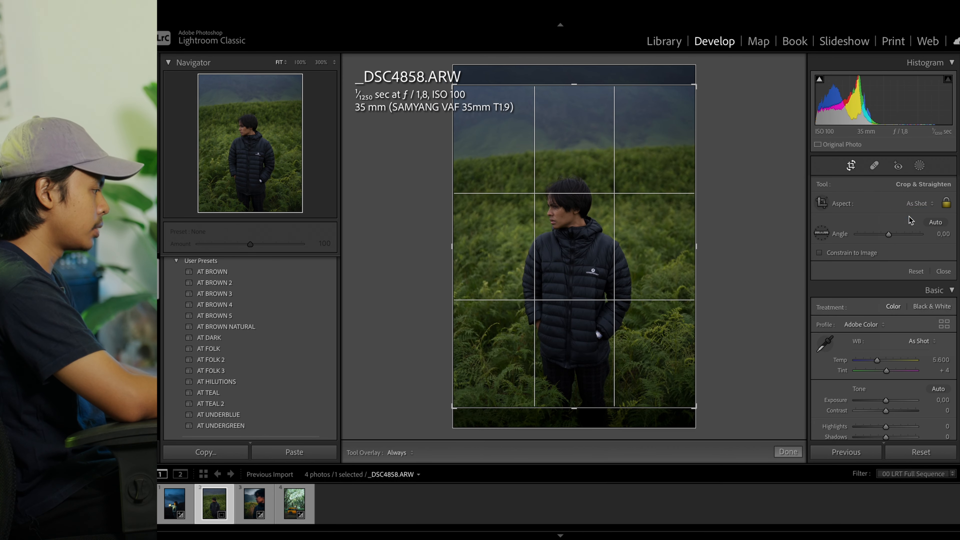
left_click(788, 452)
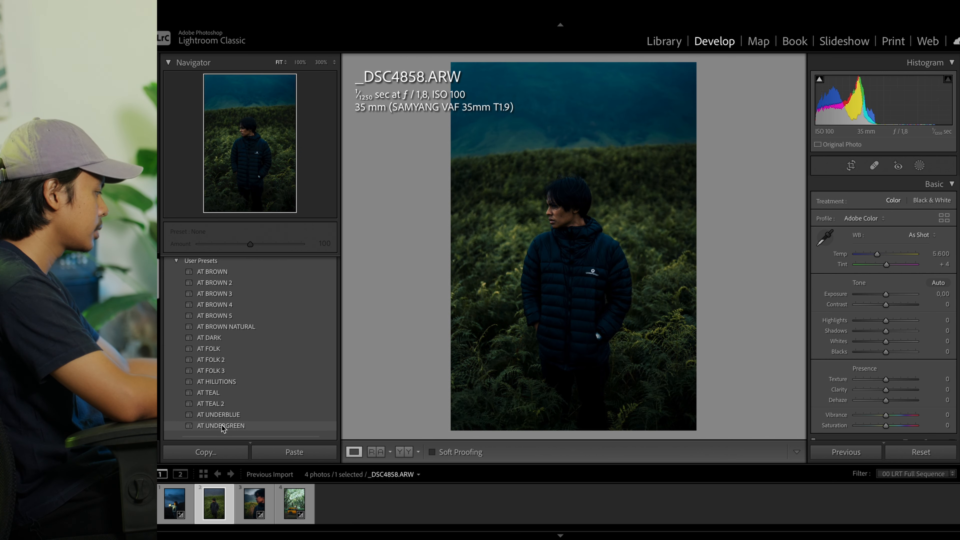
Step: Apply the AT BROWN preset and set Highlights to -3 and Whites to +10
left_click(223, 271)
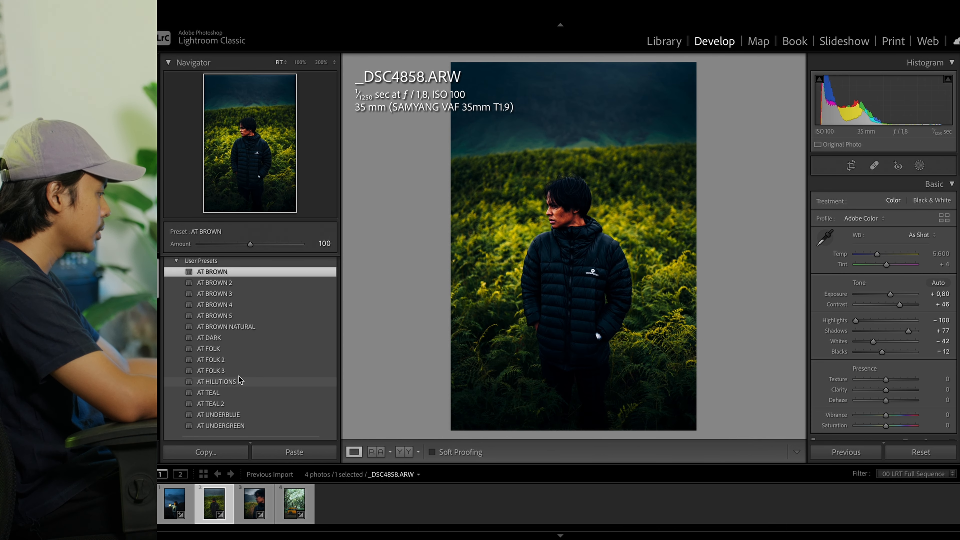
left_click(566, 211)
left_click(669, 310)
left_click_drag(856, 320, 891, 342)
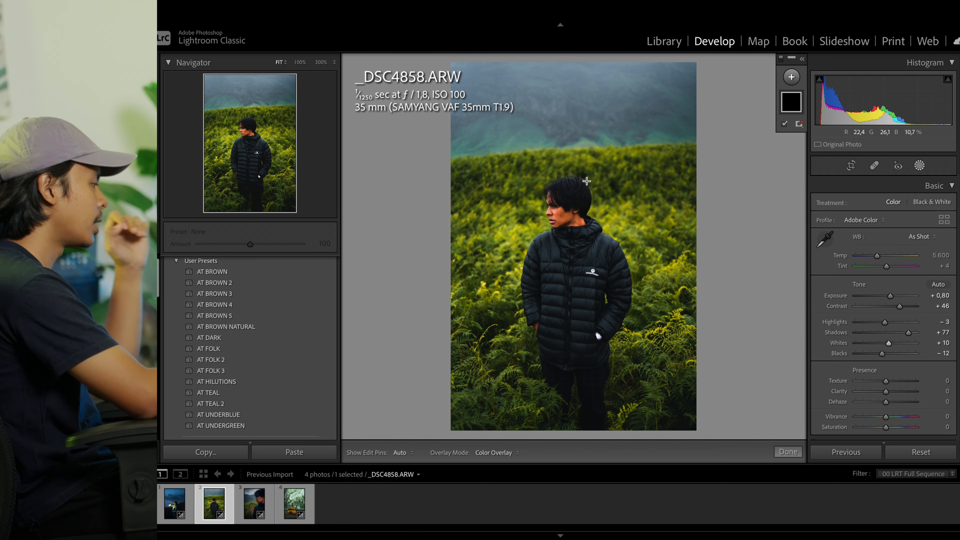
Step: Add a linear gradient mask over the sky and hills down to the man's head, with Exposure -1.01
key("m")
left_click_drag(573, 78, 577, 176)
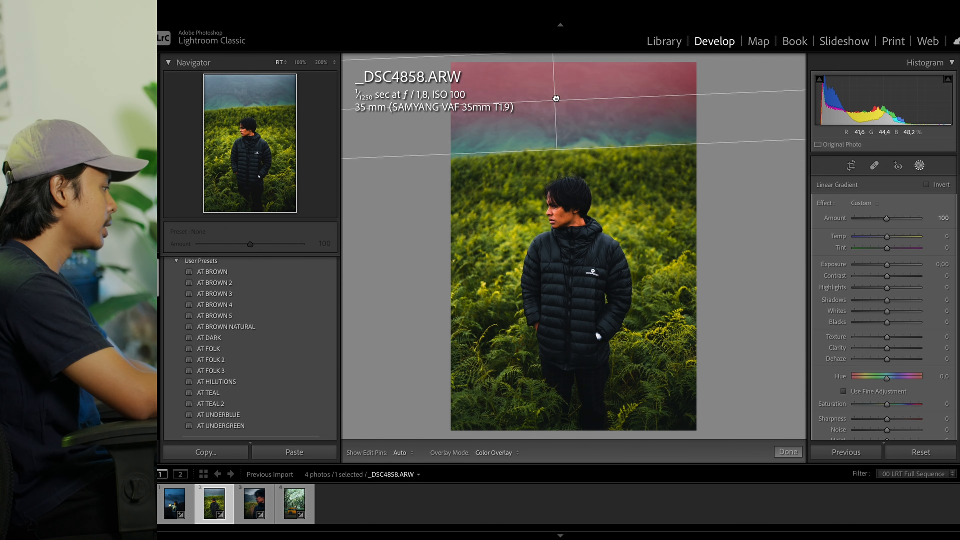
left_click_drag(890, 268, 882, 268)
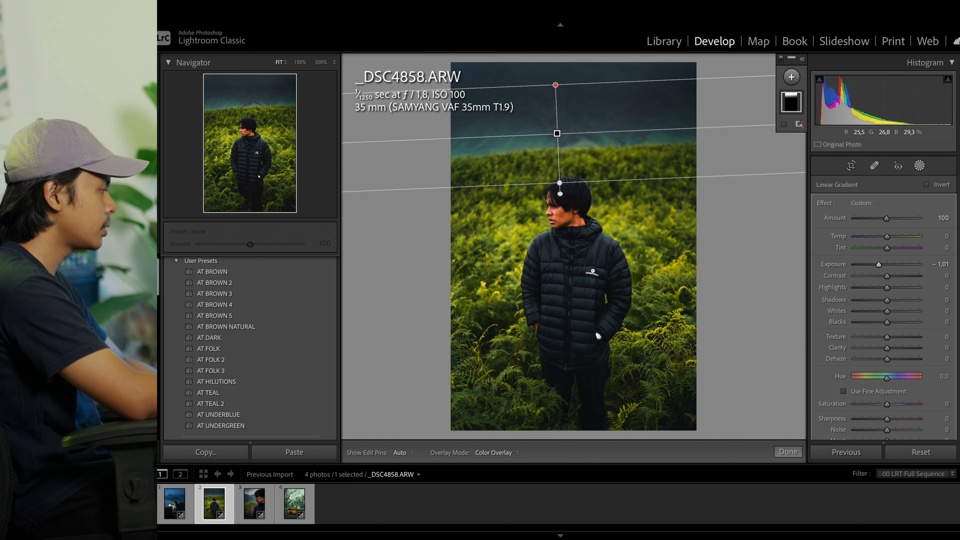
left_click(788, 452)
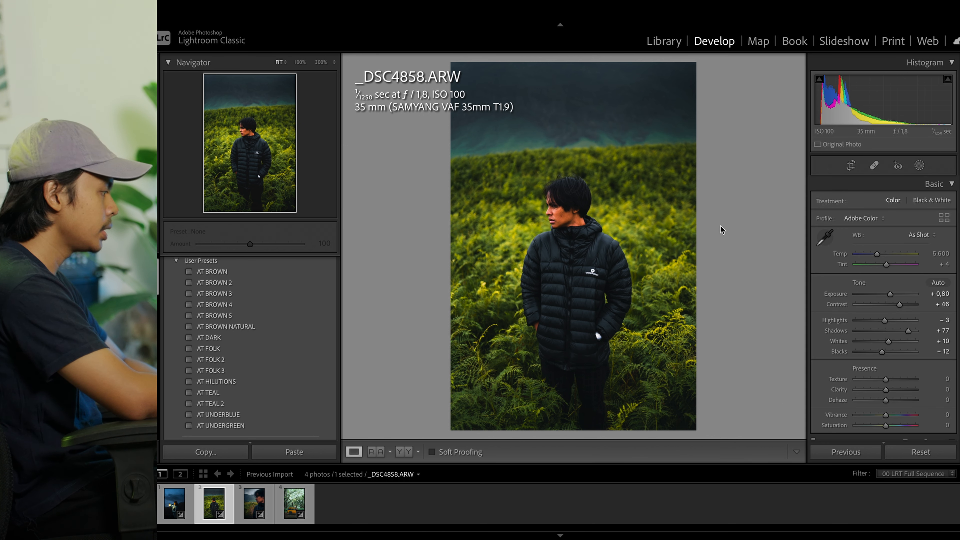
Step: Add a linear gradient mask from the photo's lower-right corner toward the man, lowering its Exposure and slightly raising its Blacks
left_click(919, 166)
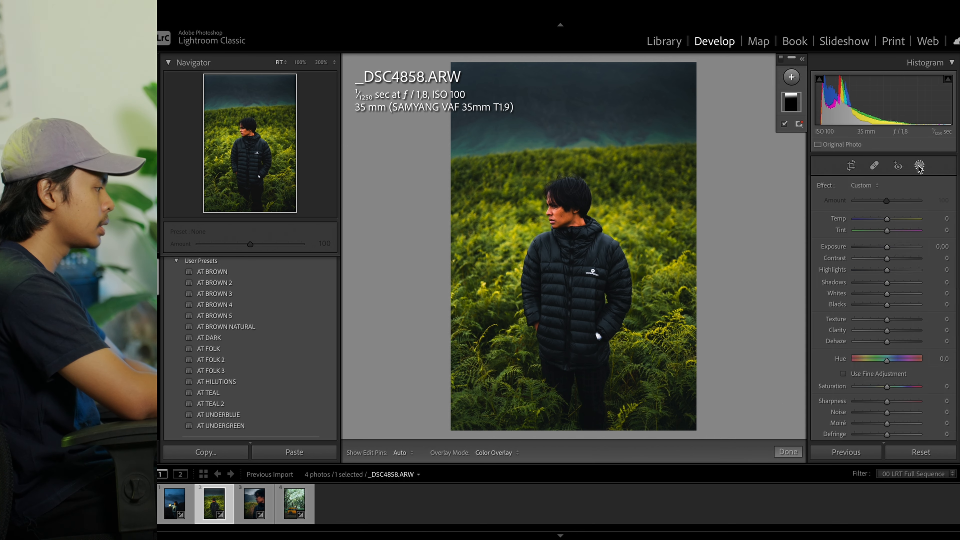
left_click(791, 79)
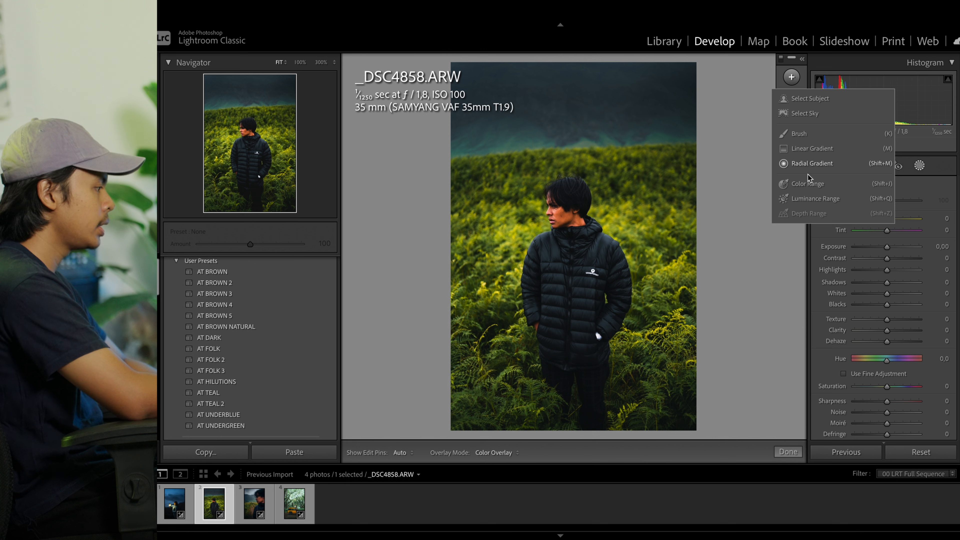
left_click(828, 163)
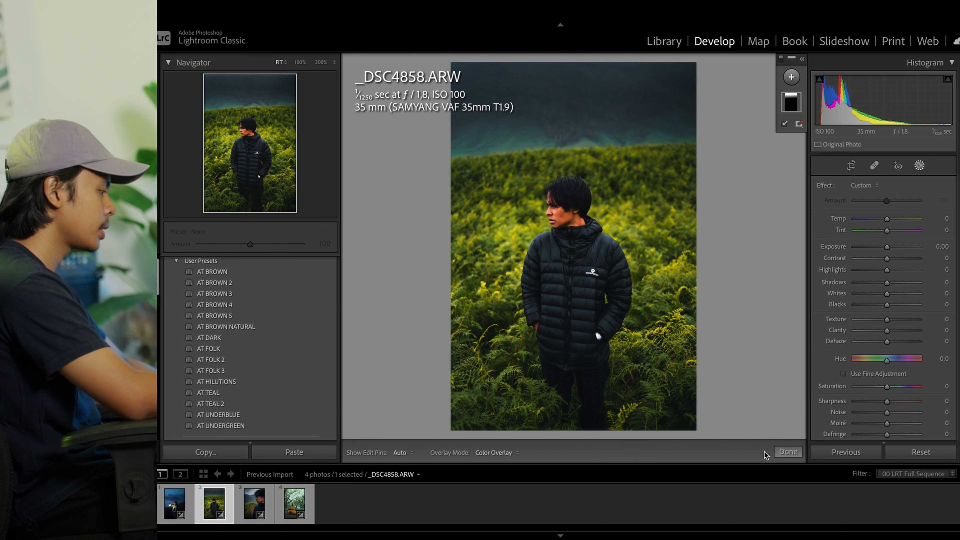
key("m")
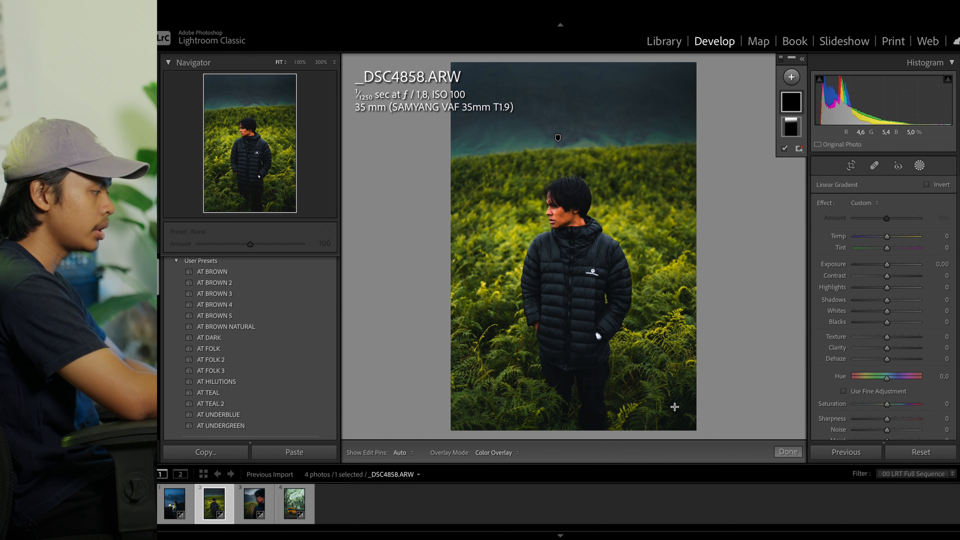
left_click_drag(674, 407, 525, 223)
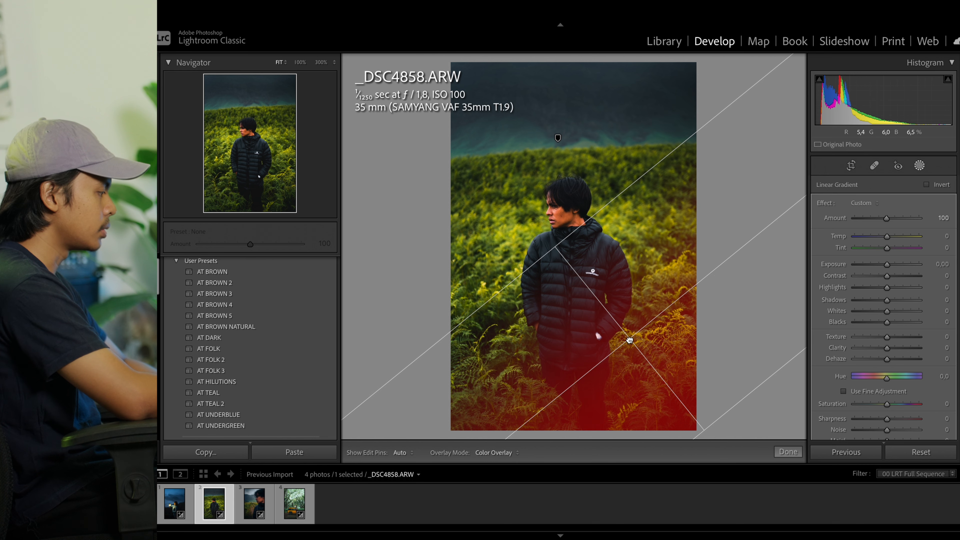
left_click_drag(885, 266, 877, 267)
left_click_drag(891, 320, 894, 322)
left_click(792, 452)
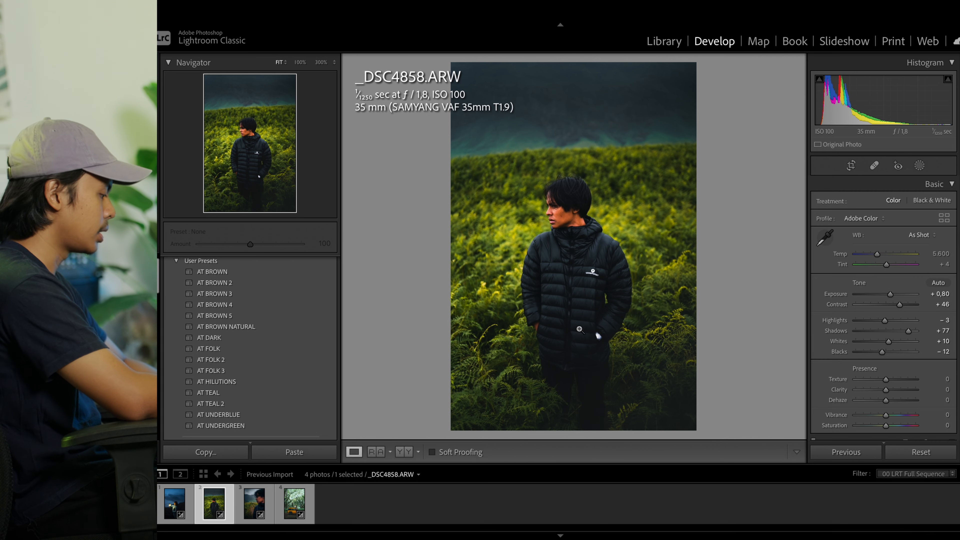
Step: Add a linear gradient mask from the photo's lower-left corner toward the man's head, with Exposure -0.65 and Blacks 4
key("m")
left_click_drag(474, 413, 602, 196)
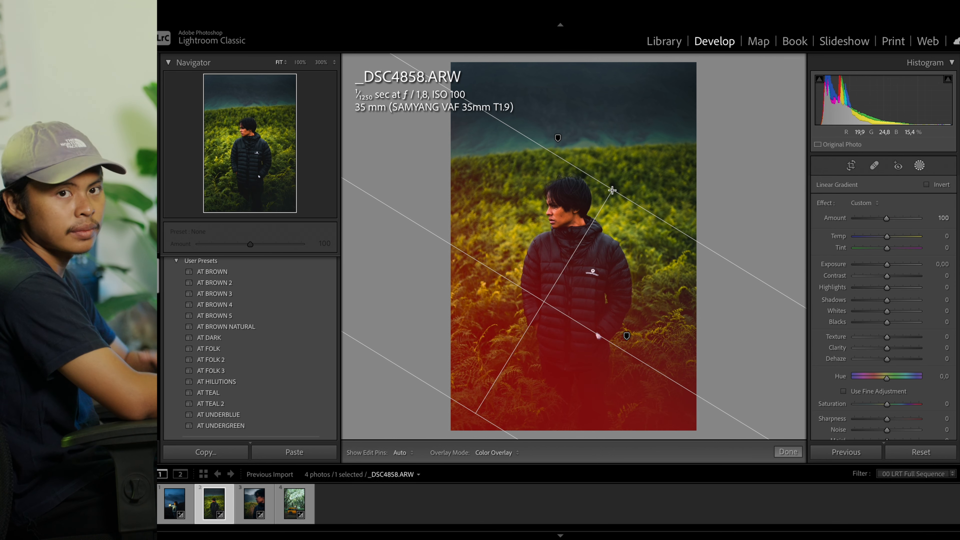
left_click_drag(889, 264, 884, 265)
left_click_drag(891, 322, 888, 321)
left_click(788, 451)
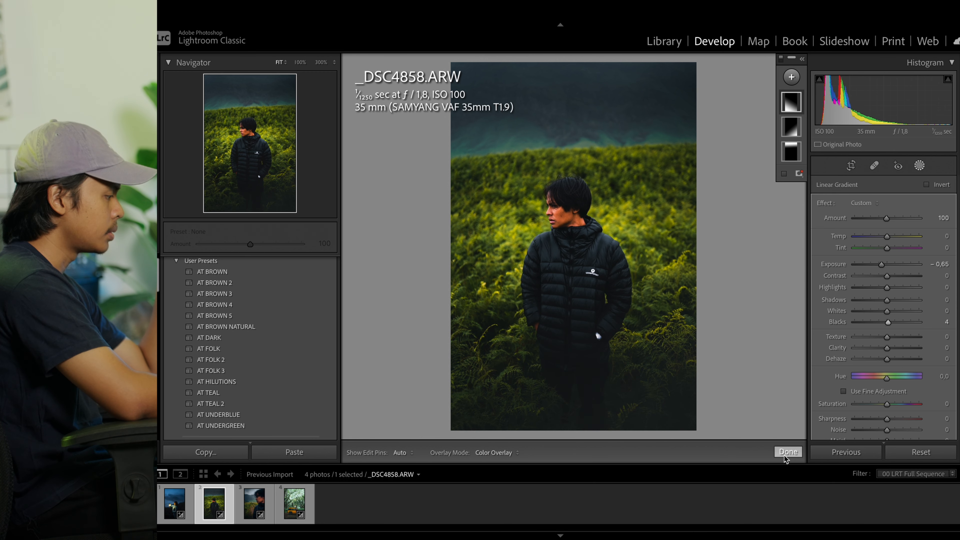
Step: Mask the man with Select Subject, set the mask's Exposure to 0.36, and compare the photo before and after
left_click(920, 166)
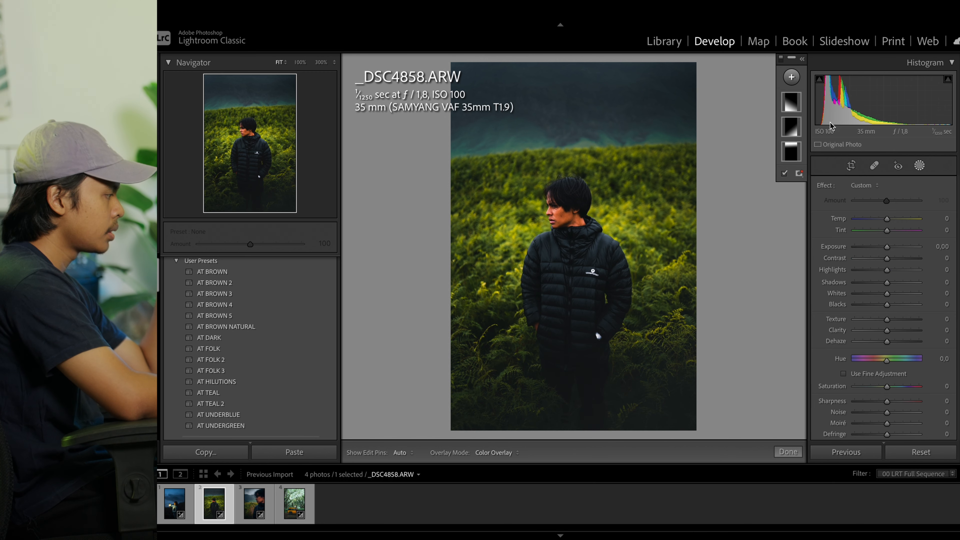
left_click(791, 78)
left_click(803, 100)
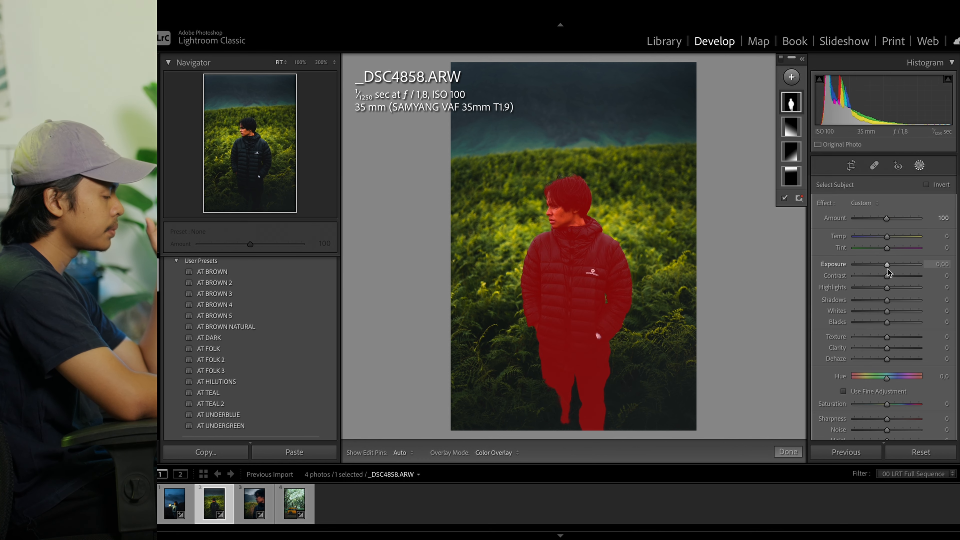
left_click_drag(887, 265, 889, 266)
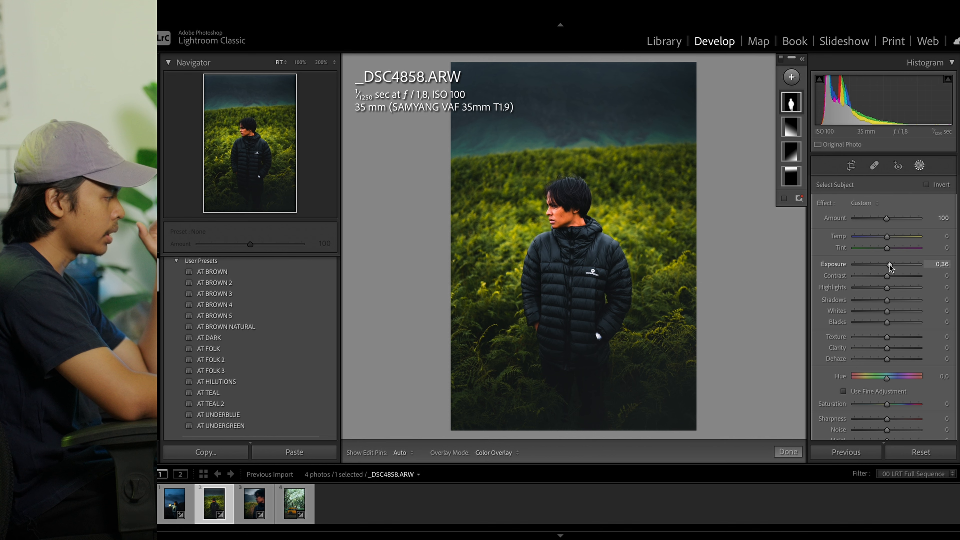
left_click(788, 452)
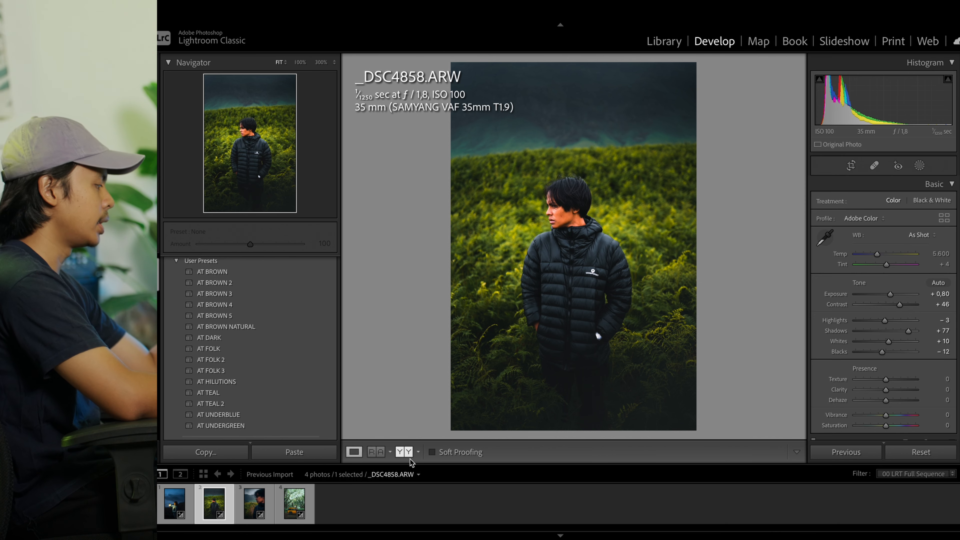
left_click(407, 454)
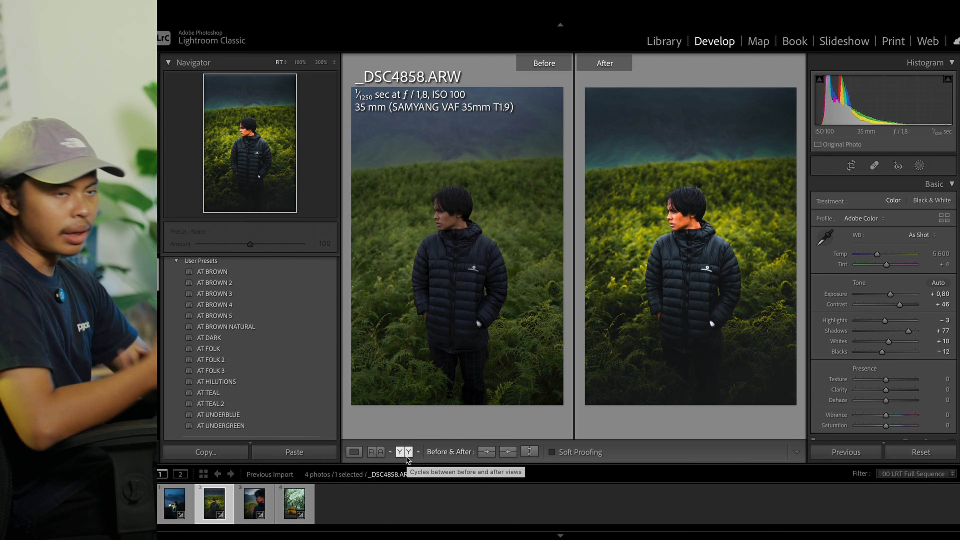
left_click(354, 451)
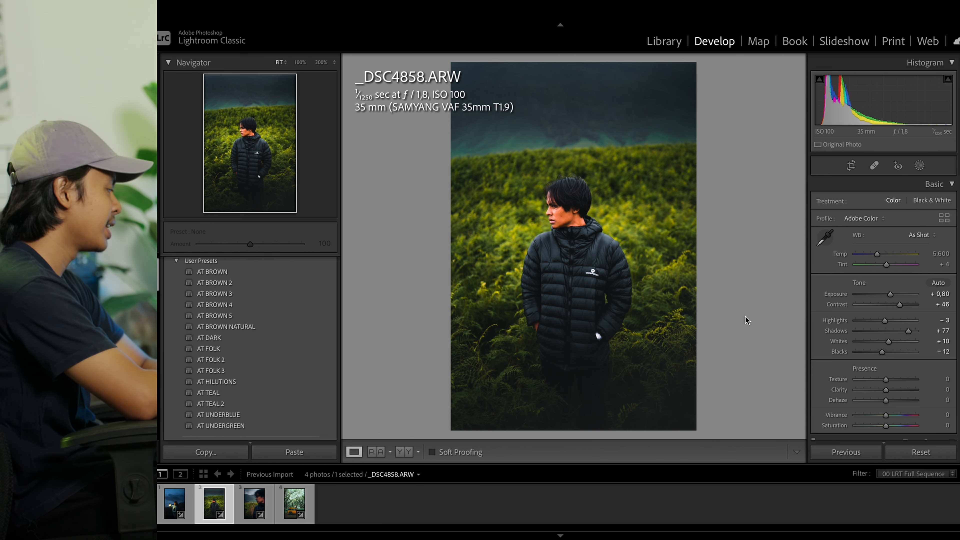
Step: Reset the photo's adjustments and set Exposure +0.80, Contrast +38, Highlights -38, Shadows -28, Whites +24 and Blacks +11
left_click(939, 457)
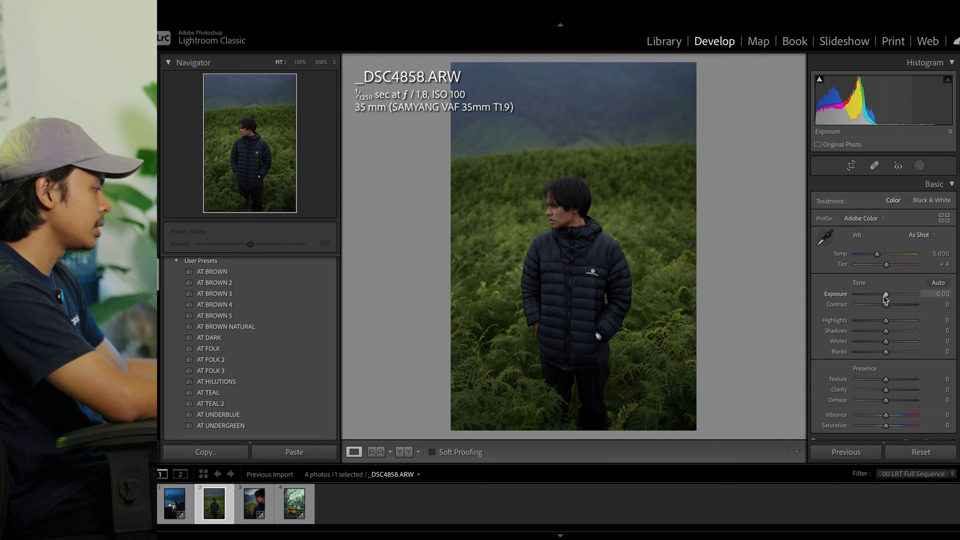
left_click_drag(884, 296, 875, 321)
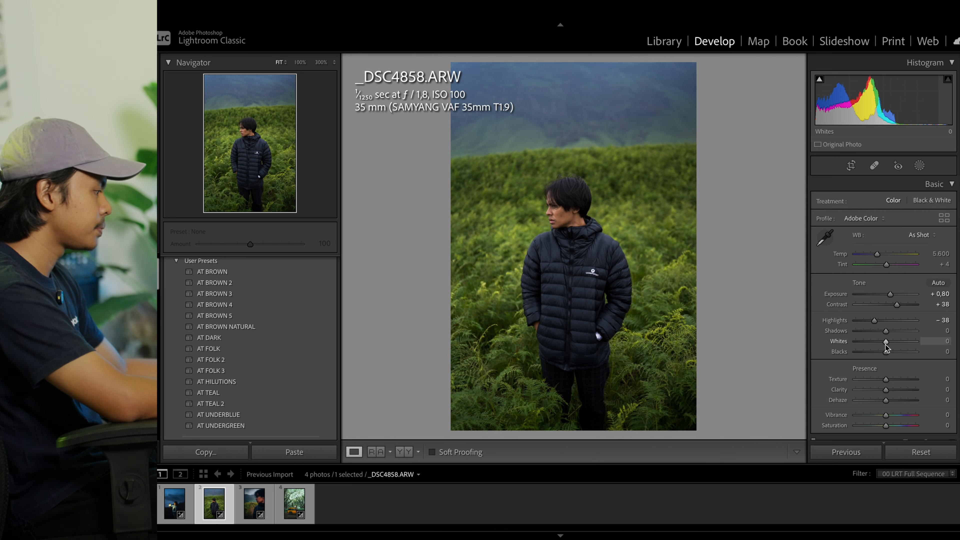
left_click_drag(886, 344, 893, 342)
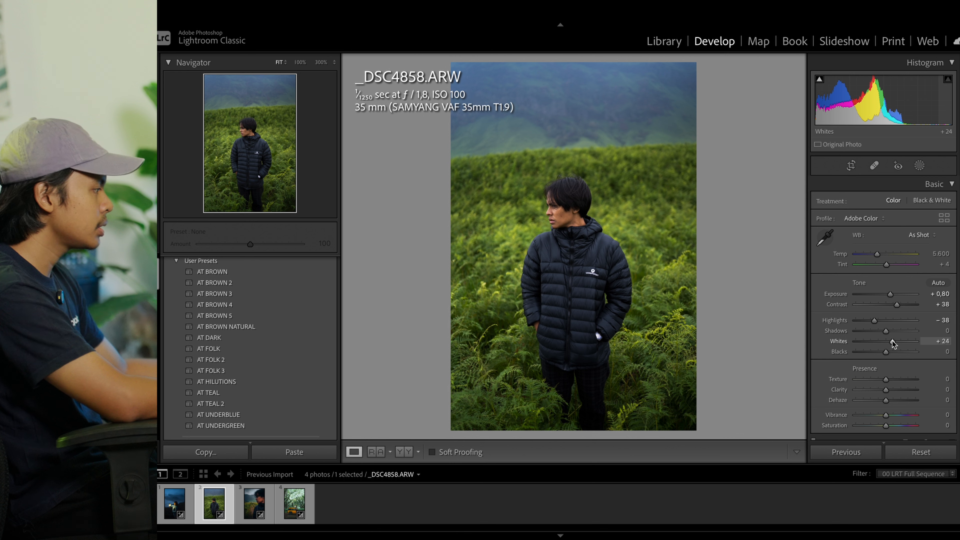
left_click_drag(887, 330, 878, 330)
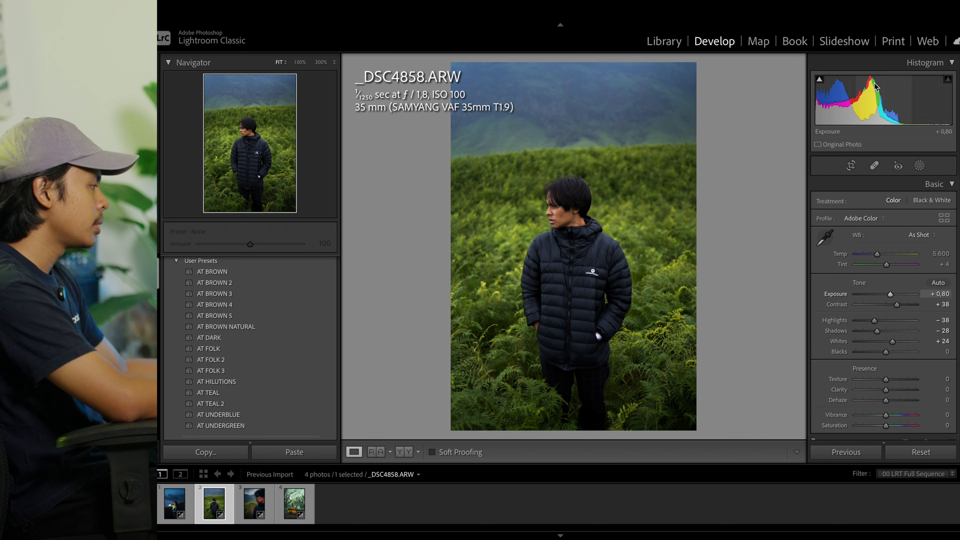
scroll(910, 395, "down", 2)
left_click_drag(886, 312, 888, 312)
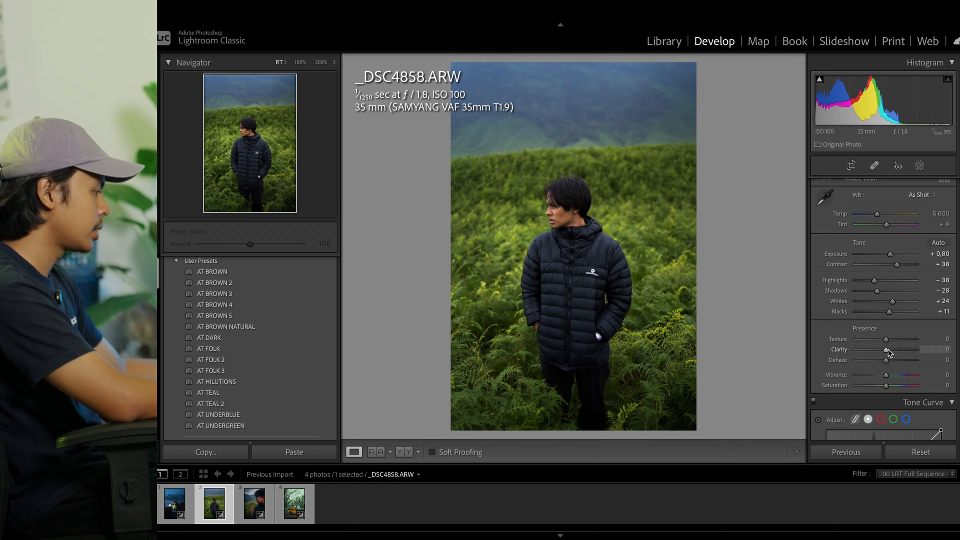
Step: Set Clarity to +12 and Texture to +18, and shift the white balance Temp slightly warmer
left_click_drag(888, 349, 891, 338)
scroll(901, 388, "down", 2)
scroll(901, 389, "down", 1)
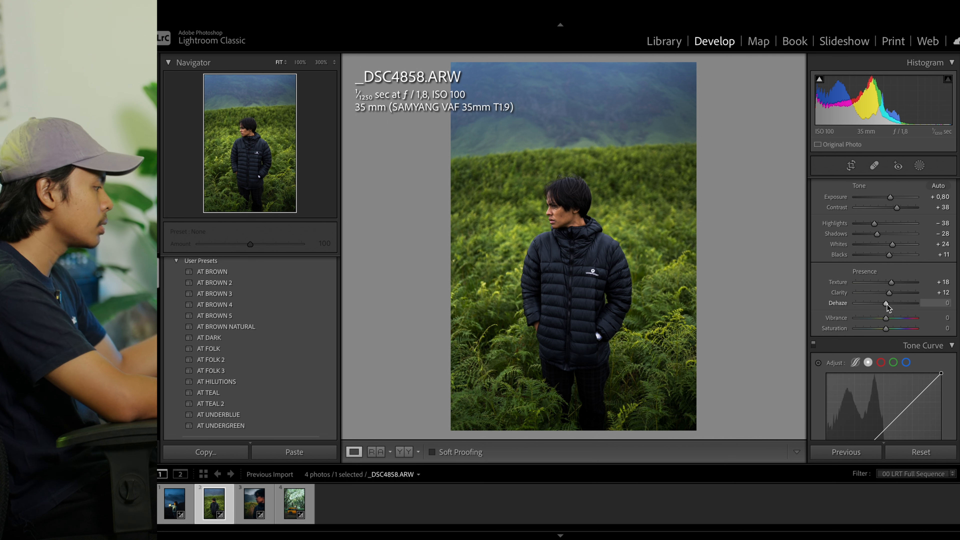
scroll(894, 374, "down", 3)
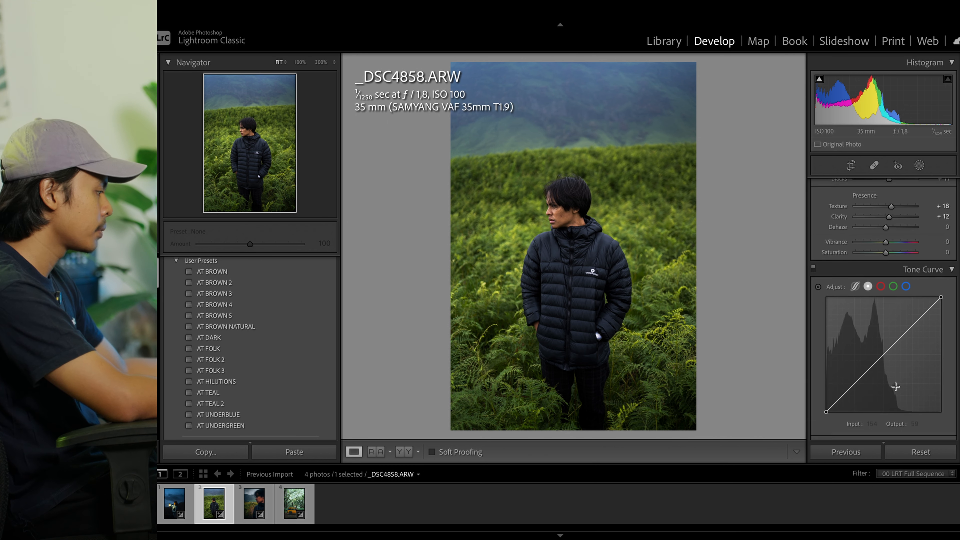
scroll(885, 249, "up", 6)
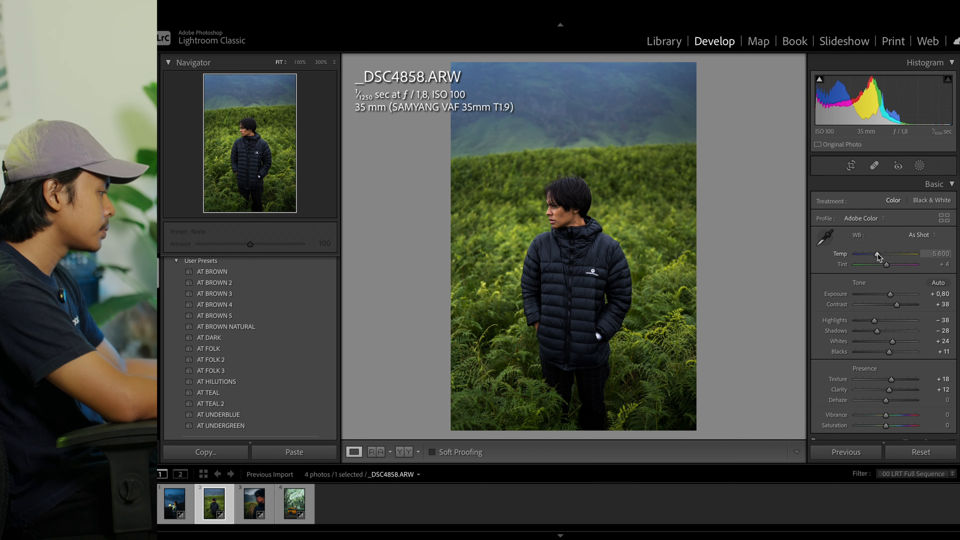
left_click_drag(877, 253, 878, 254)
Step: Shape the RGB tone curve with points at Input 121/Output 133 and Input 65/Output 63, and lift the upper point at Input 188
scroll(884, 255, "down", 10)
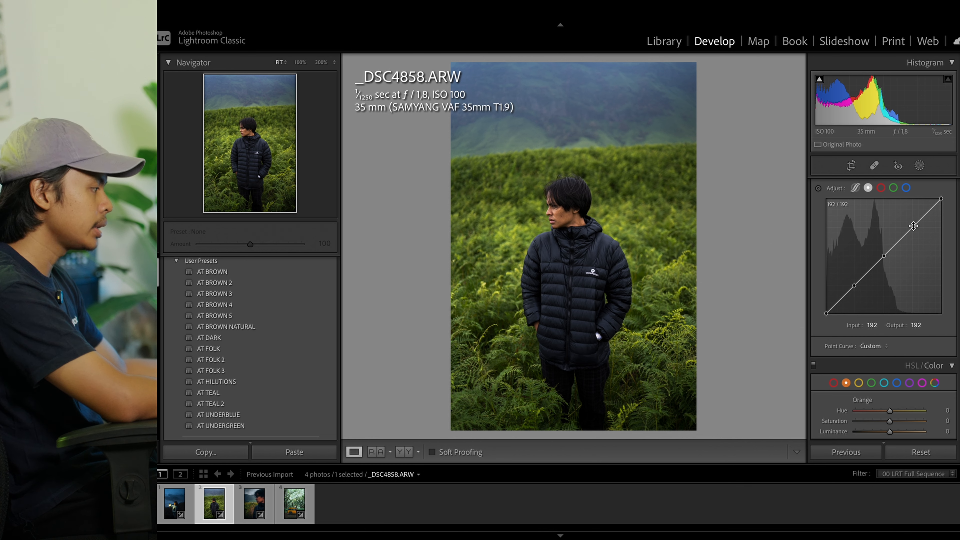
left_click_drag(882, 255, 882, 254)
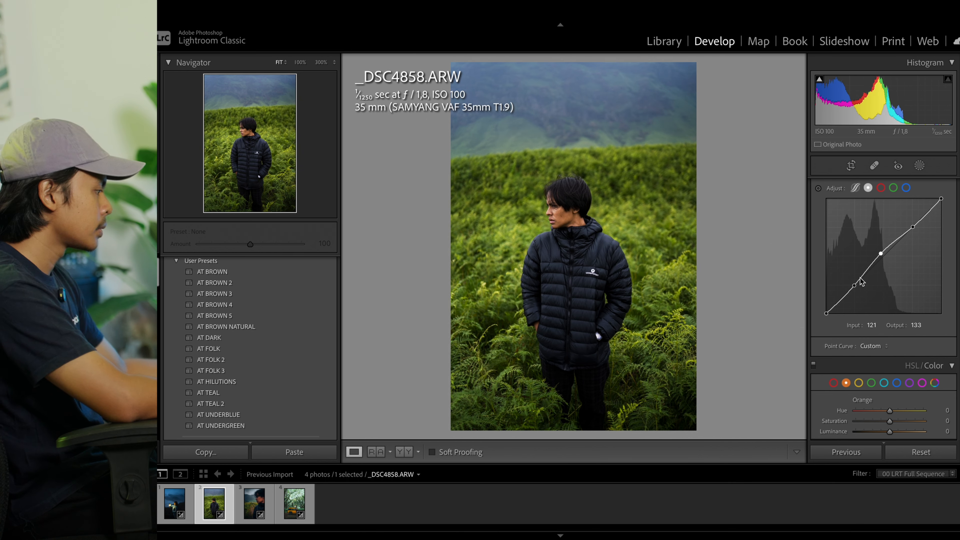
left_click_drag(854, 285, 855, 285)
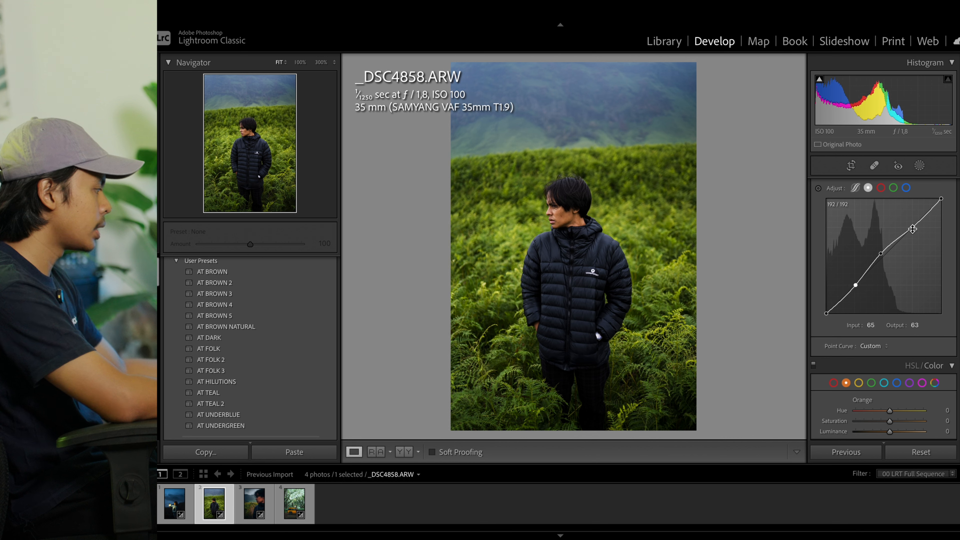
scroll(912, 229, "down", 1)
left_click_drag(912, 220, 911, 217)
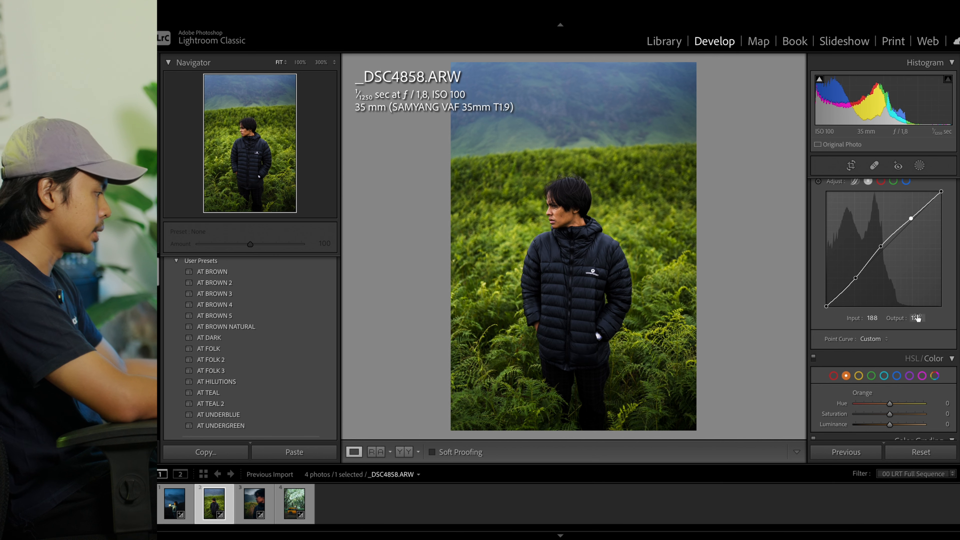
Step: Try bending the blue channel's tone curve around its midpoint, and remove the added points
scroll(918, 317, "down", 5)
scroll(900, 277, "up", 1)
scroll(899, 273, "up", 6)
left_click(880, 230)
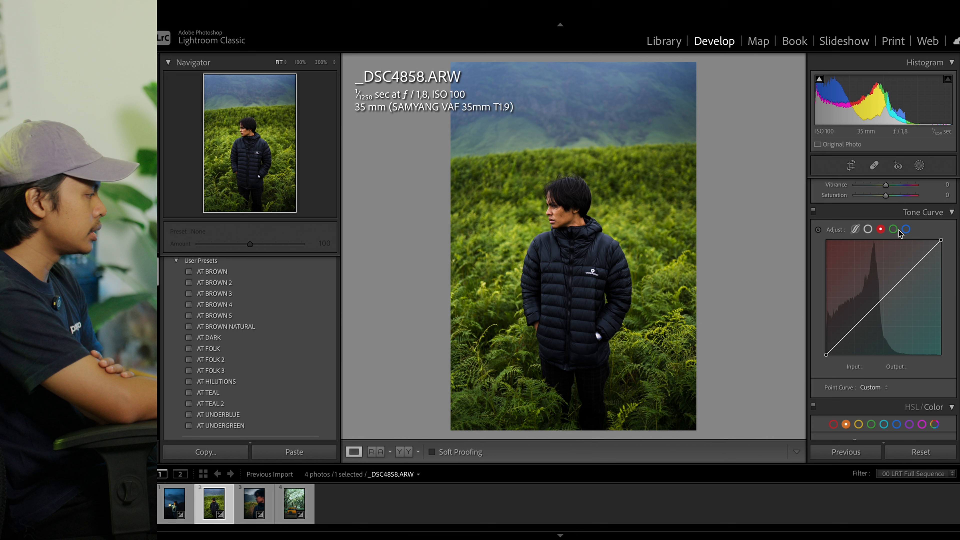
left_click(894, 229)
left_click(906, 229)
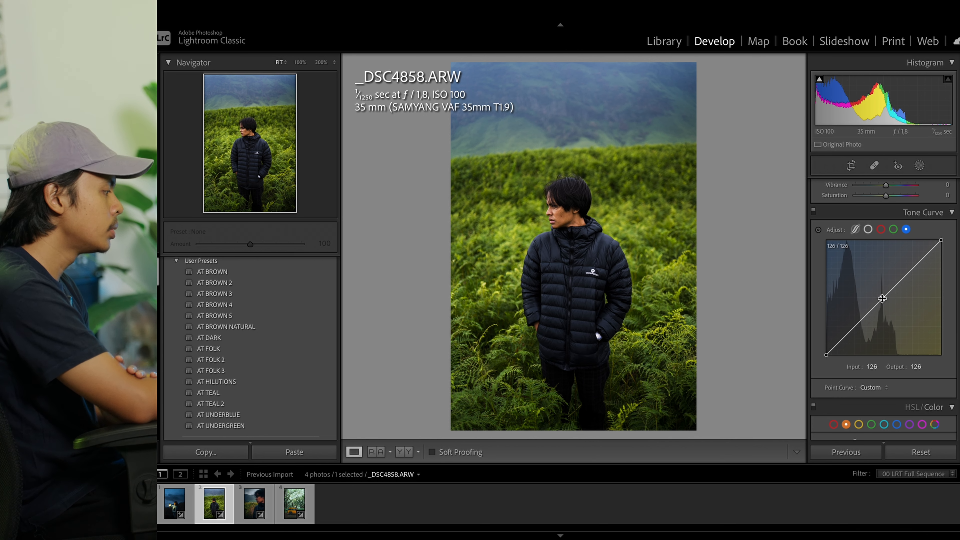
left_click_drag(884, 299, 888, 302)
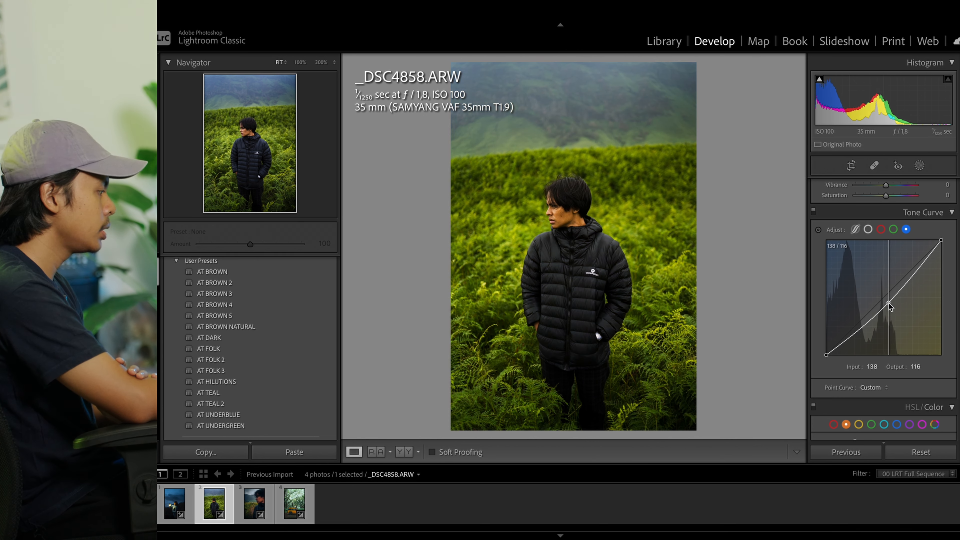
double_click(887, 302)
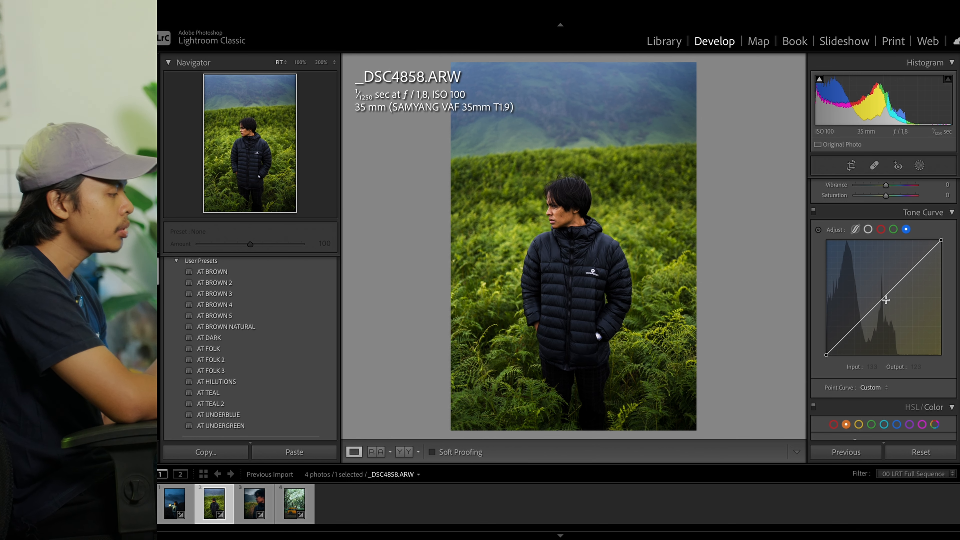
scroll(884, 299, "up", 1)
scroll(882, 298, "up", 1)
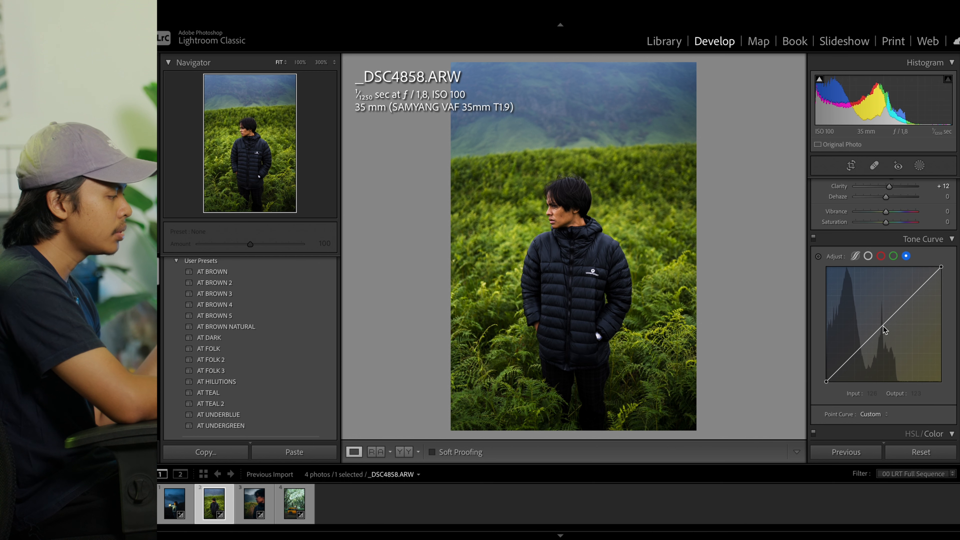
scroll(882, 326, "up", 2)
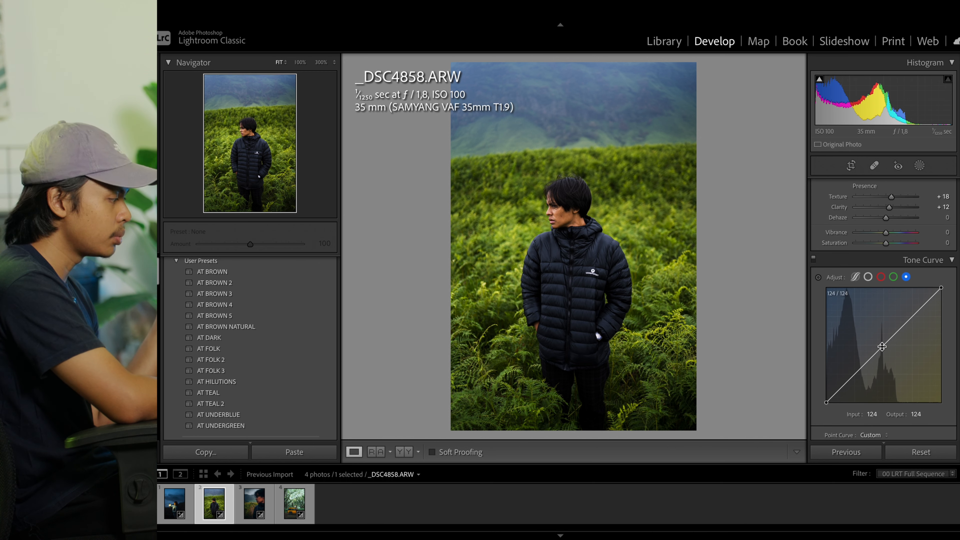
scroll(882, 344, "up", 1)
scroll(882, 340, "down", 2)
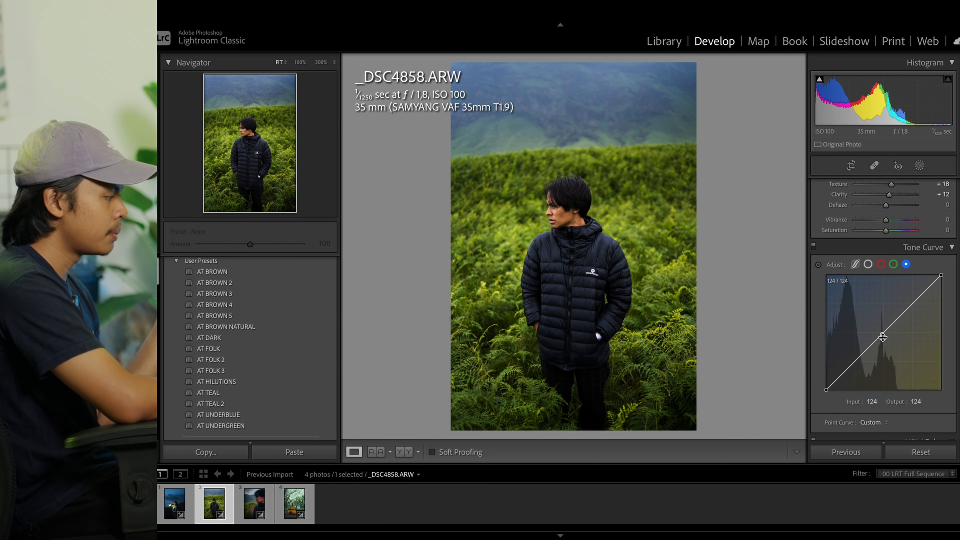
scroll(882, 336, "up", 1)
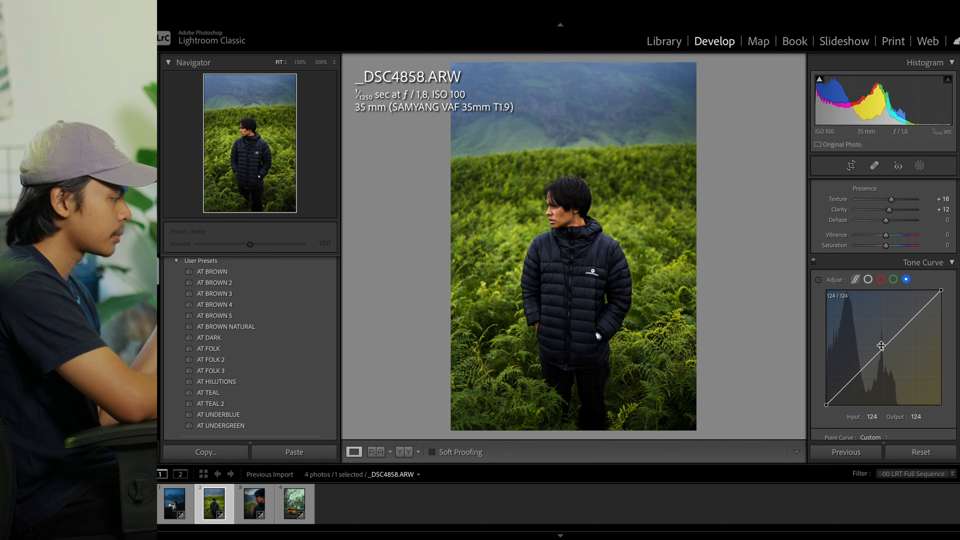
mouse_move(882, 348)
left_mouse_down()
mouse_move(891, 361)
mouse_move(883, 346)
left_mouse_up()
double_click(884, 347)
Step: Set the HSL Blue colour to Hue -25, Saturation -53 and Luminance -56
scroll(905, 383, "down", 3)
scroll(906, 383, "down", 3)
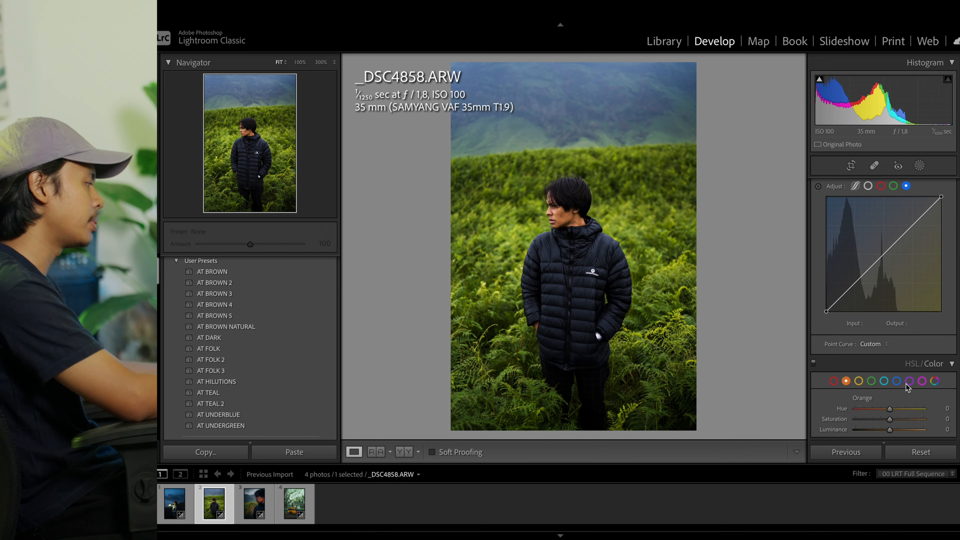
scroll(898, 333, "down", 3)
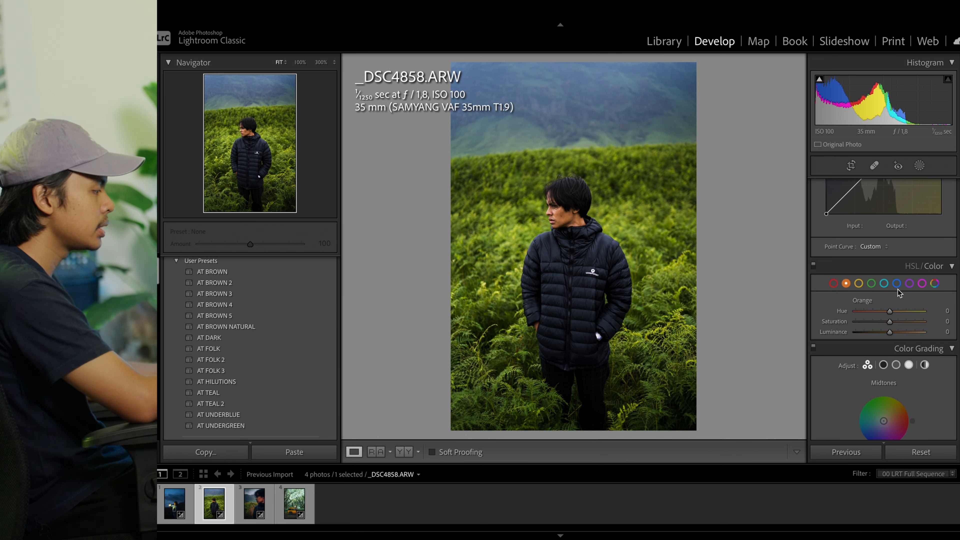
mouse_move(889, 321)
left_mouse_down()
mouse_move(866, 319)
mouse_move(868, 333)
mouse_move(881, 313)
left_mouse_up()
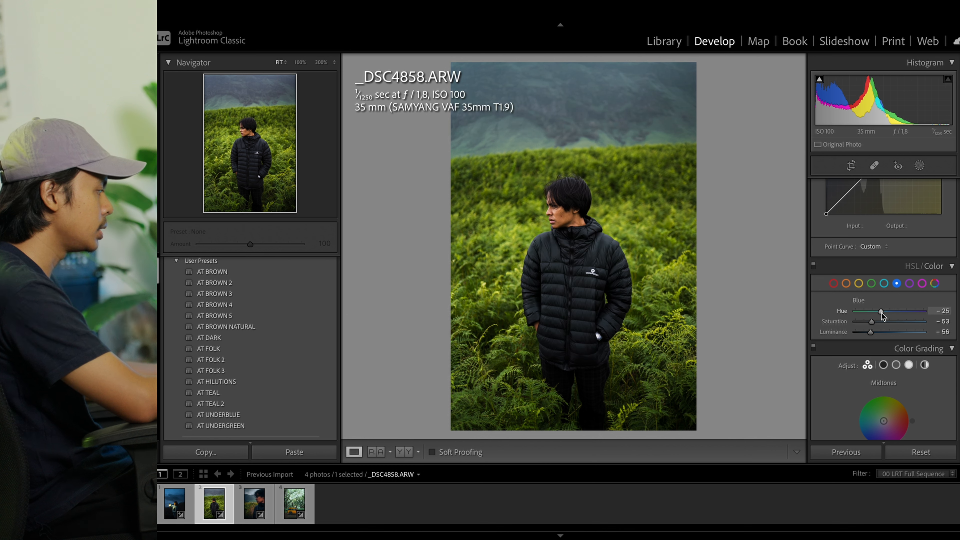
Step: Set HSL Purple to Saturation -49 and Luminance -86, and Magenta to Saturation -66
left_click(909, 283)
left_click_drag(890, 322, 863, 333)
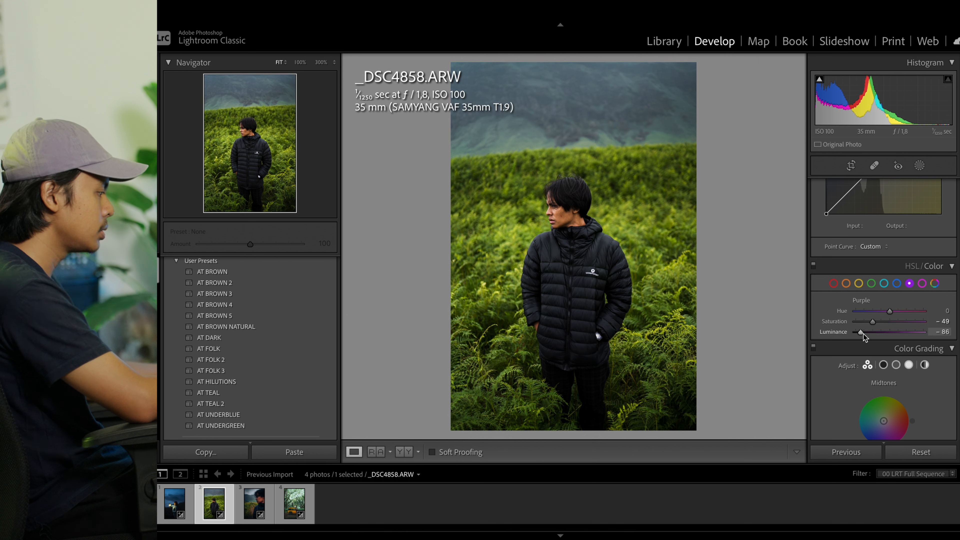
left_click(921, 284)
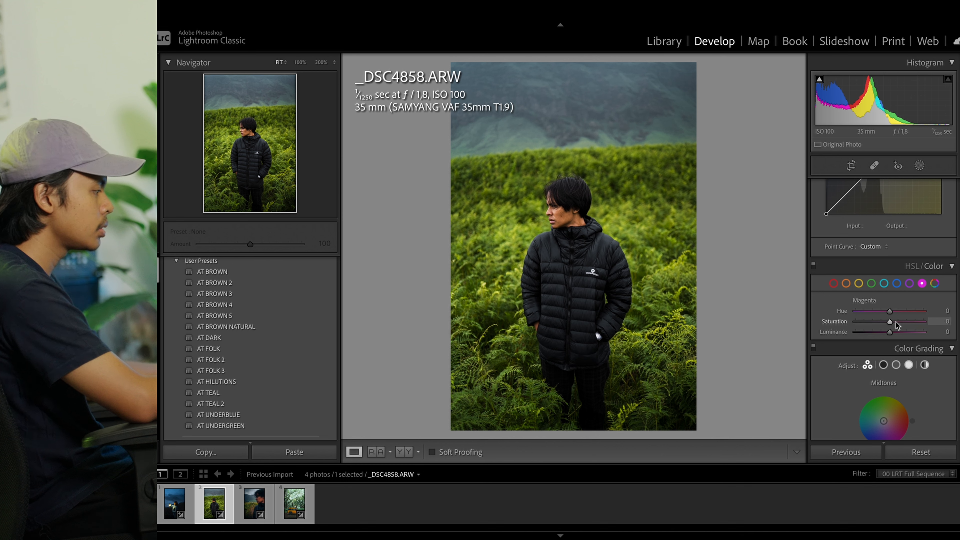
left_click_drag(889, 324, 867, 327)
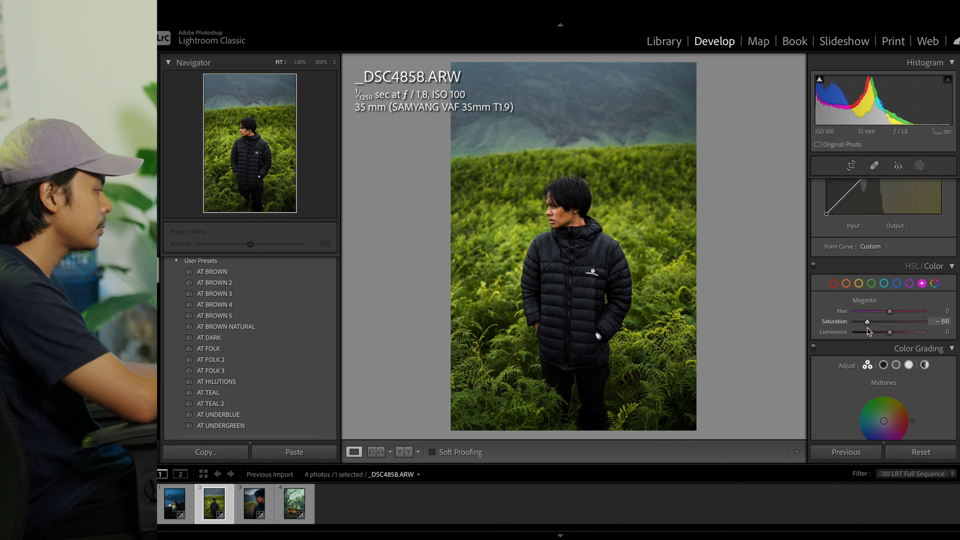
Step: Set HSL Green to Hue -52, Saturation -11, Luminance -23, and Yellow to Hue -16, Saturation +19, Luminance +23
left_click(871, 284)
mouse_move(888, 322)
left_mouse_down()
mouse_move(856, 326)
mouse_move(884, 323)
left_mouse_up()
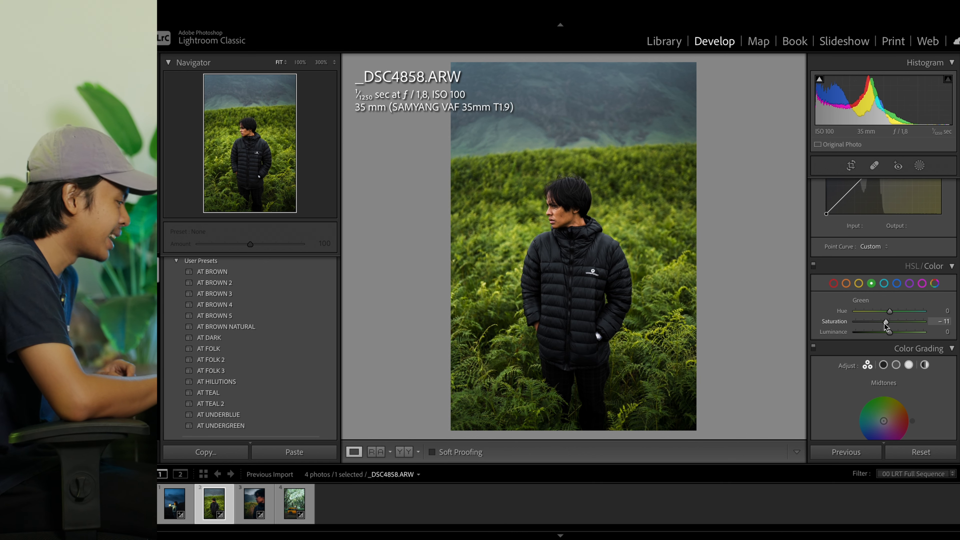
left_click_drag(889, 311, 879, 331)
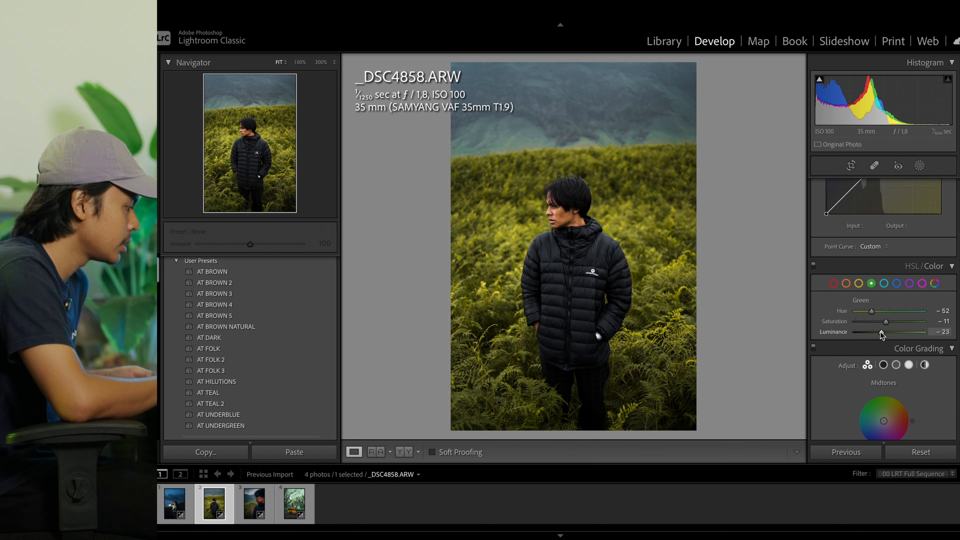
left_click(858, 283)
left_click_drag(891, 333, 886, 312)
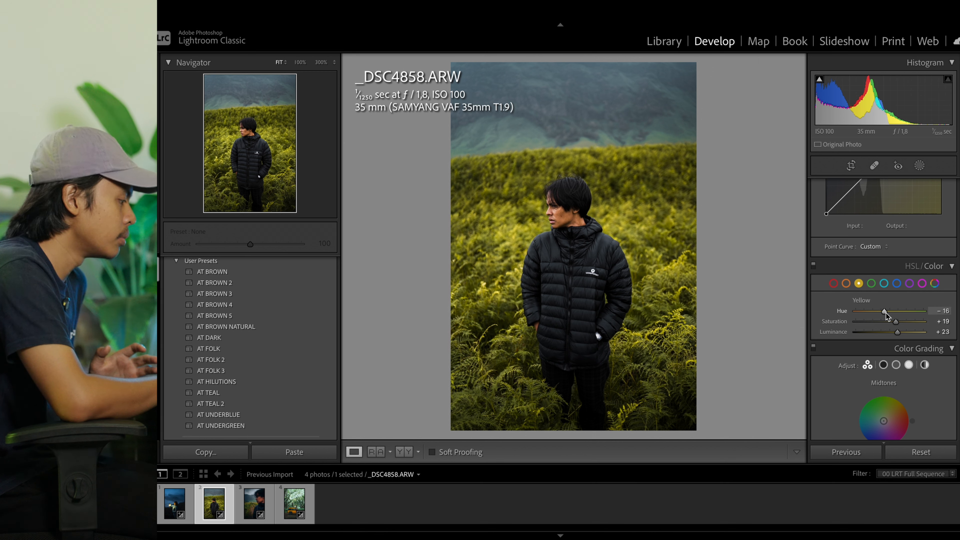
Step: Adjust the skin tones with HSL Orange Hue -3, Saturation -3, Luminance +34, and Red Saturation -6, Luminance +12
left_click(846, 283)
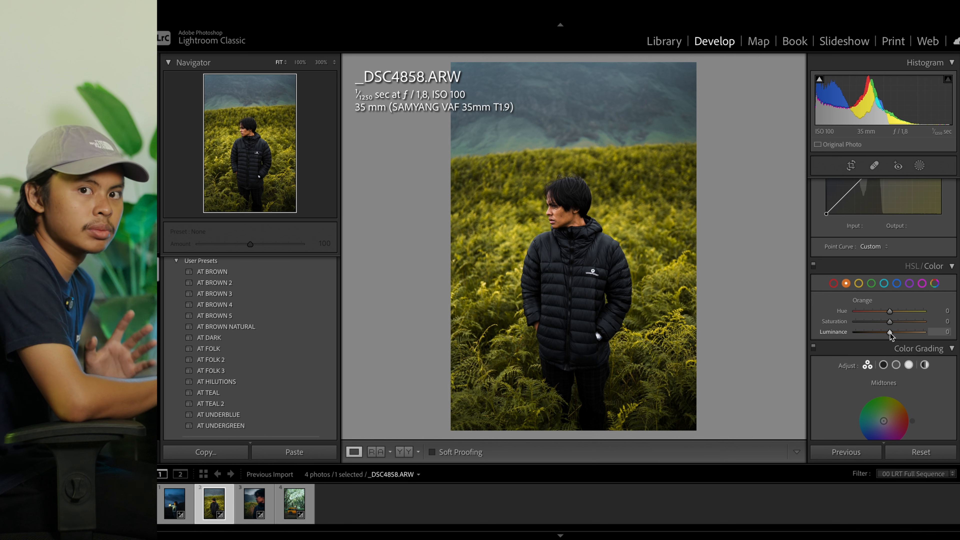
mouse_move(889, 333)
left_mouse_down()
mouse_move(905, 332)
mouse_move(879, 326)
mouse_move(884, 315)
left_mouse_up()
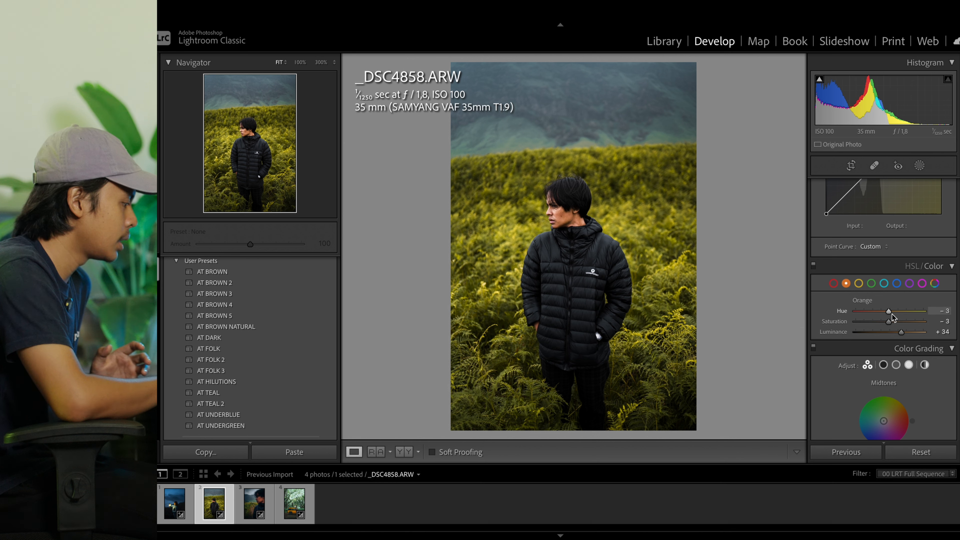
left_click(833, 283)
mouse_move(892, 331)
left_mouse_down()
mouse_move(905, 332)
mouse_move(892, 338)
left_mouse_up()
left_click(557, 224)
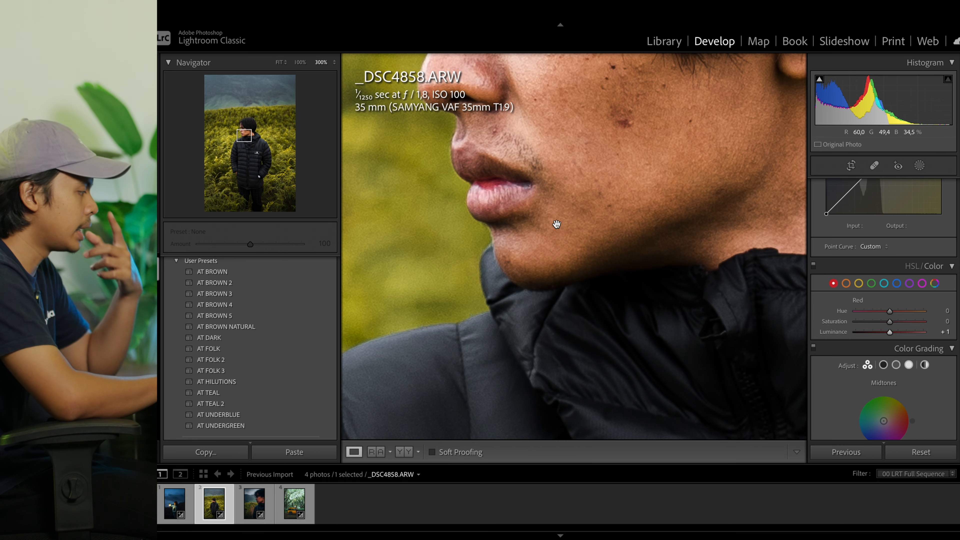
left_click_drag(533, 172, 565, 239)
left_click(566, 239)
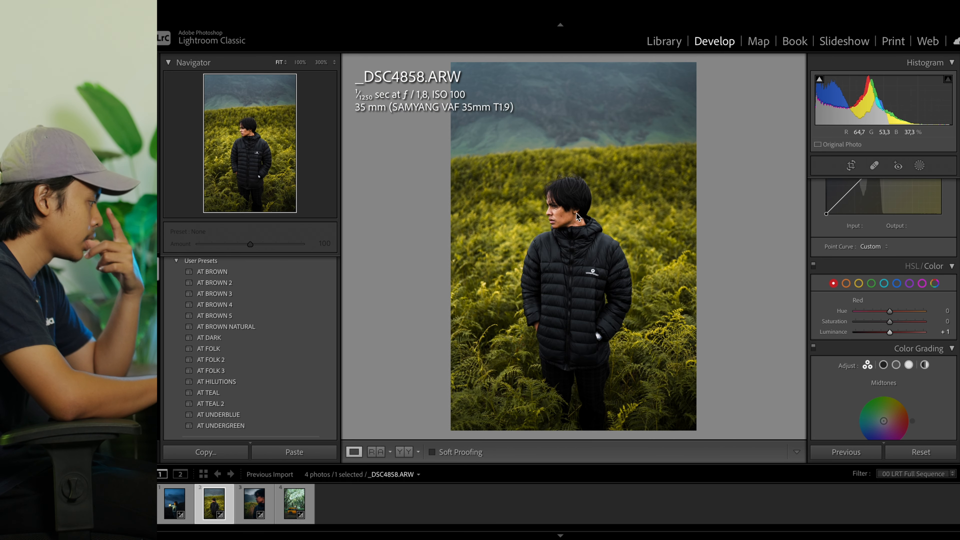
left_click_drag(889, 332, 893, 331)
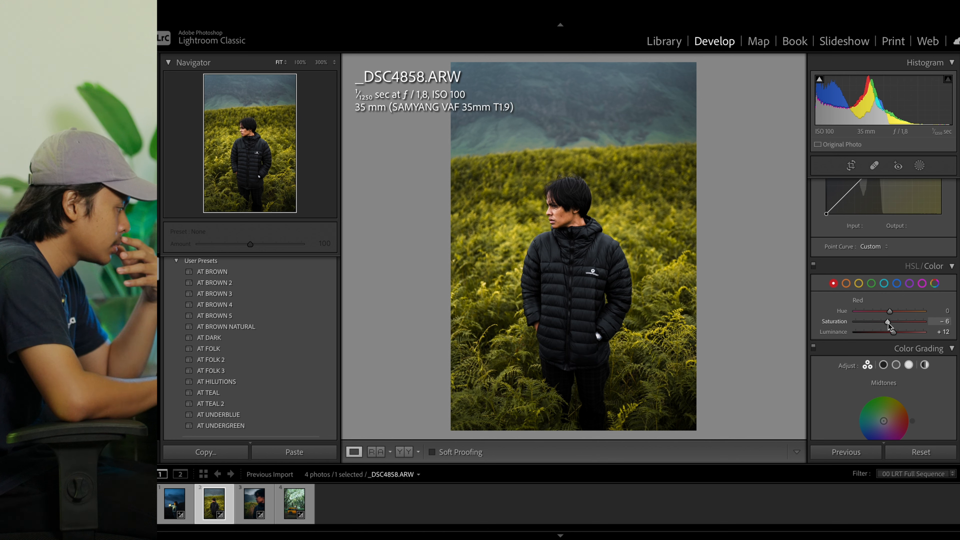
Step: In Color Grading, slightly lower the luminance of the midtones and shadows, and set the highlights luminance to +6
scroll(888, 377, "down", 5)
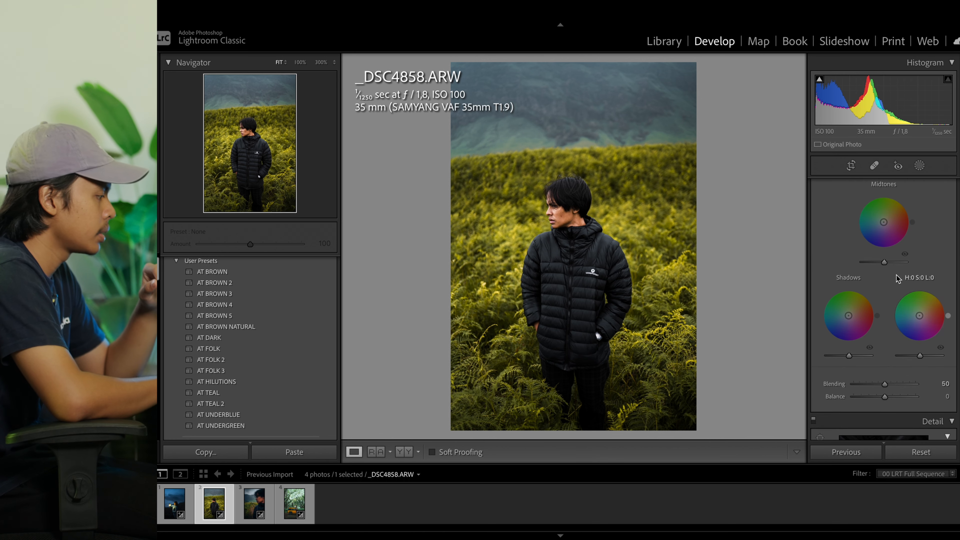
scroll(886, 266, "up", 1)
left_click_drag(886, 292, 882, 291)
left_click_drag(849, 384, 847, 385)
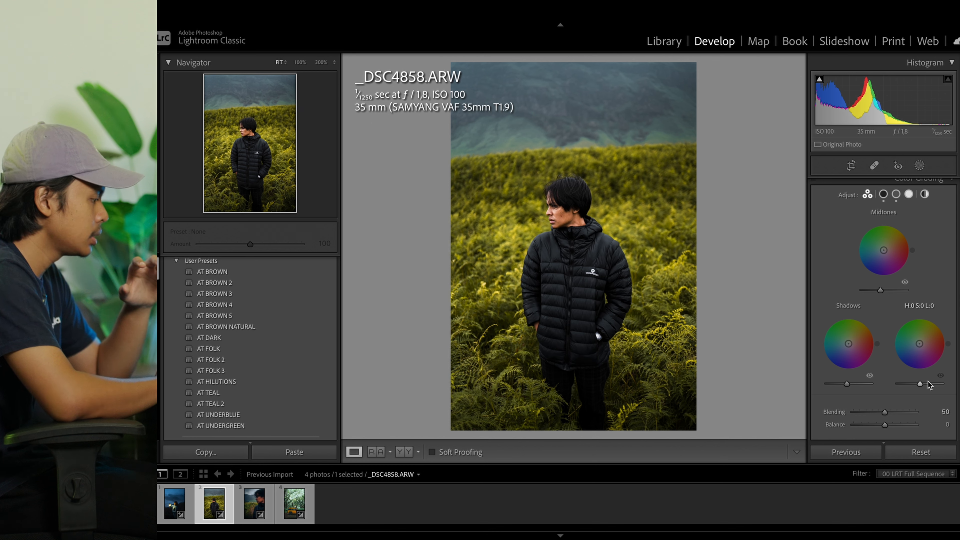
left_click_drag(921, 384, 921, 383)
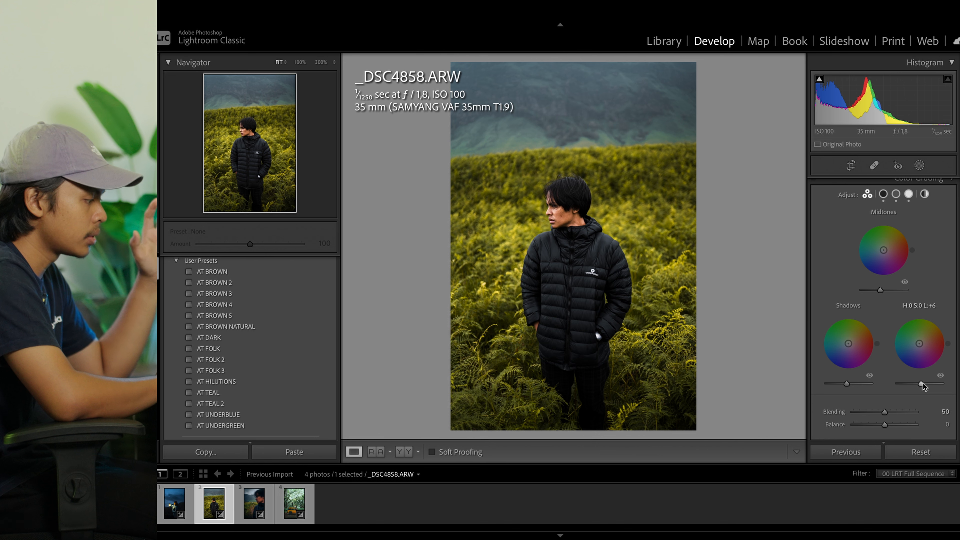
Step: Set the noise reduction Luminance to 5
scroll(922, 428, "down", 10)
scroll(929, 419, "down", 2)
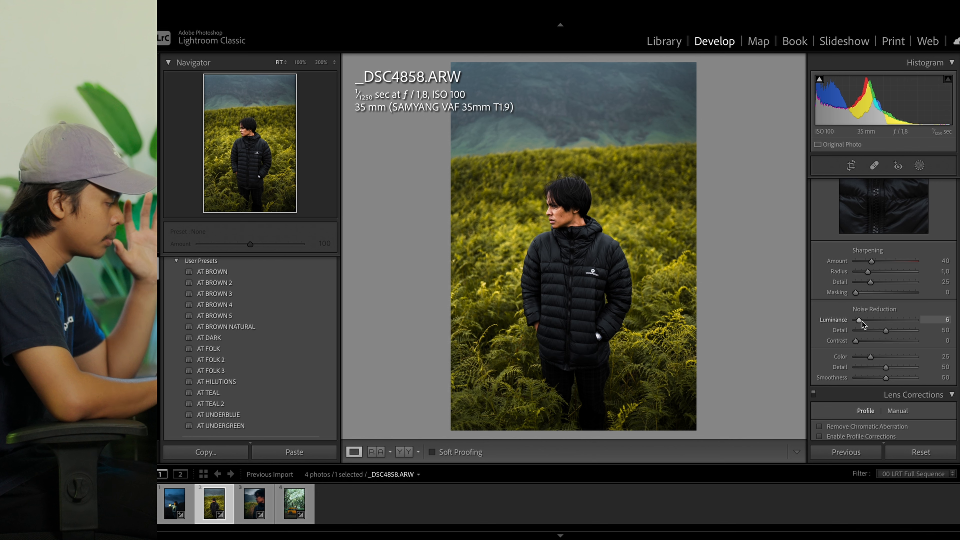
left_click_drag(862, 320, 860, 320)
scroll(895, 359, "down", 3)
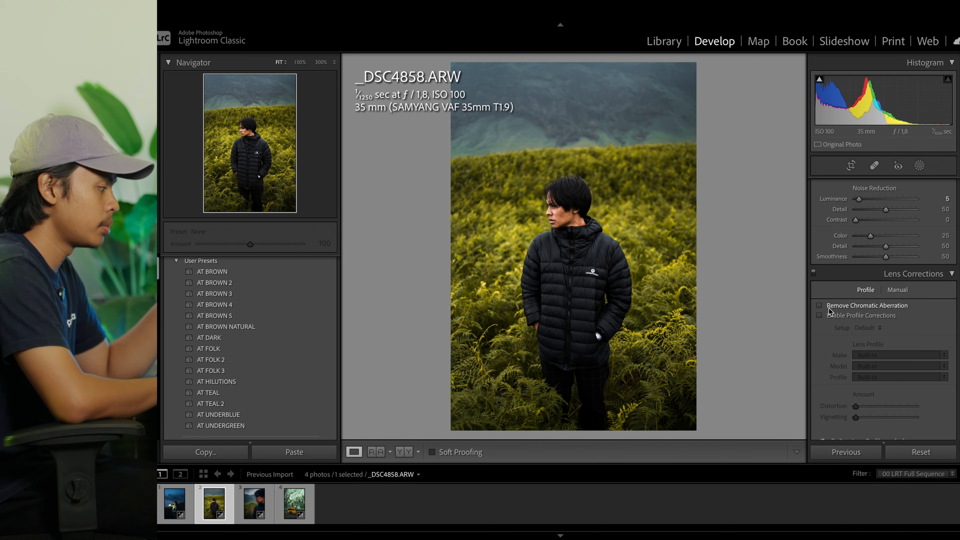
scroll(837, 350, "down", 10)
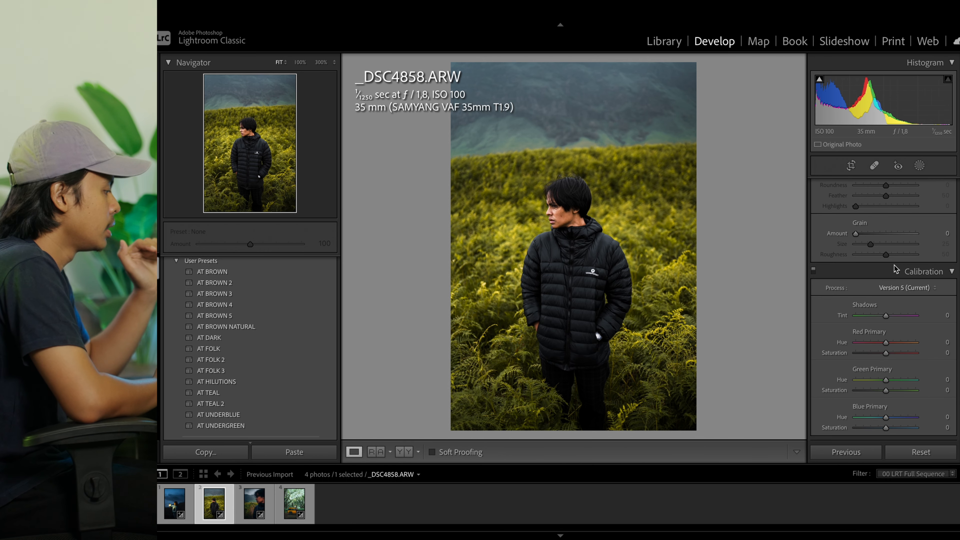
Step: Add a linear gradient mask from the photo's lower-right corner toward the man's chest, lowering its Exposure and slightly raising its Blacks
scroll(893, 264, "up", 15)
left_click(919, 166)
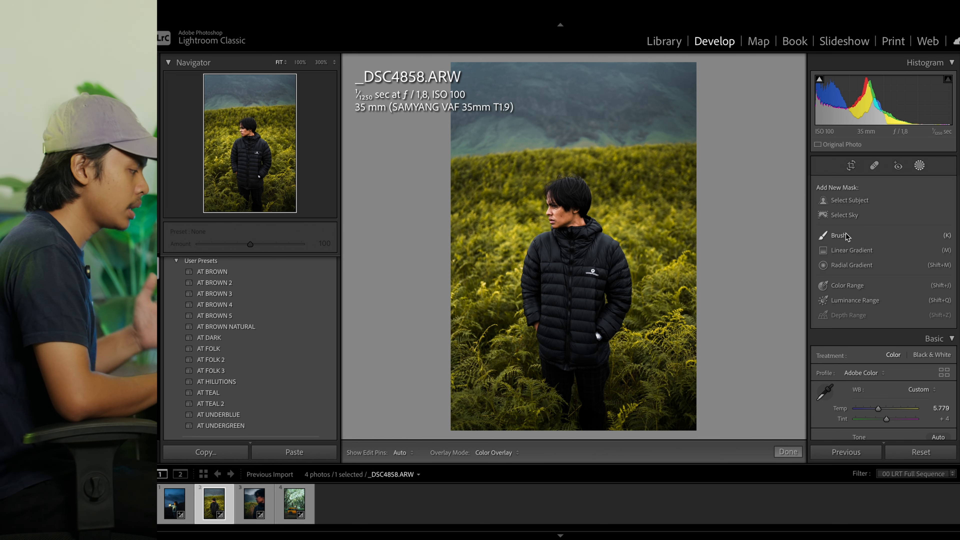
left_click(848, 249)
left_click_drag(670, 398, 524, 231)
left_click_drag(886, 264, 878, 266)
left_click_drag(886, 323, 889, 322)
left_click_drag(879, 265, 875, 265)
left_click(781, 454)
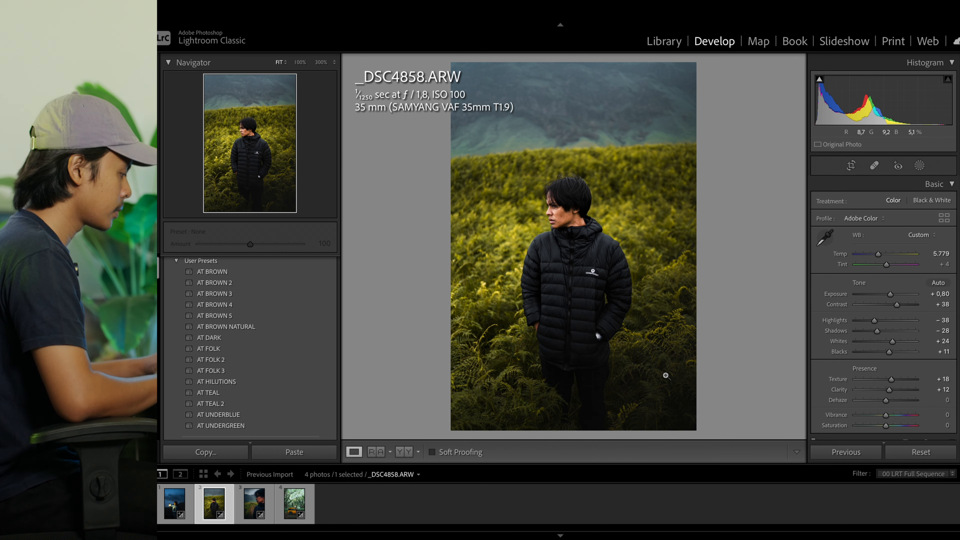
Step: Add a linear gradient mask from the photo's lower-left area toward the man's head, lowering its Exposure and slightly raising its Blacks
key("m")
left_click_drag(477, 381, 593, 172)
left_click_drag(884, 266, 880, 267)
left_click_drag(889, 323, 890, 321)
left_click(786, 453)
Step: Add a linear gradient mask from the top of the sky down to the man's head and lower its Exposure
key("m")
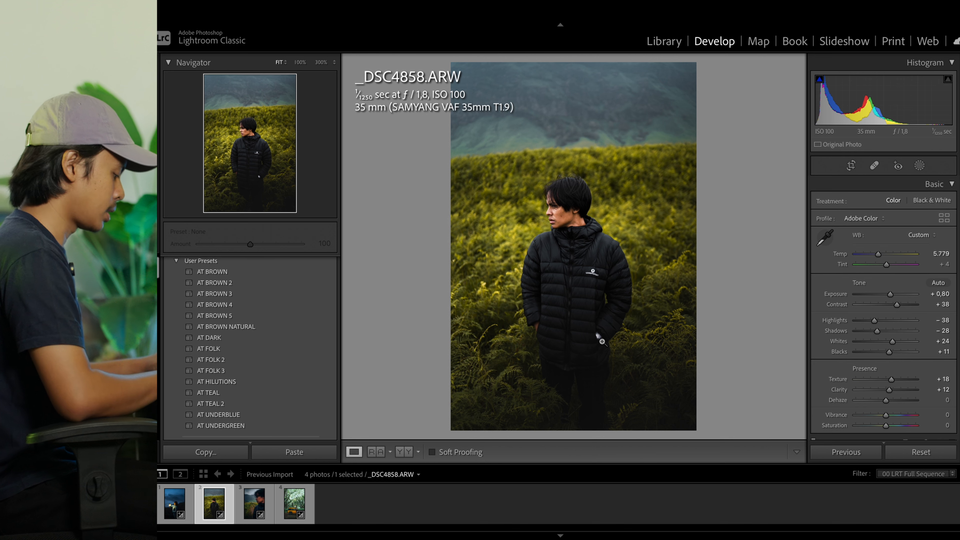
left_click_drag(574, 84, 573, 178)
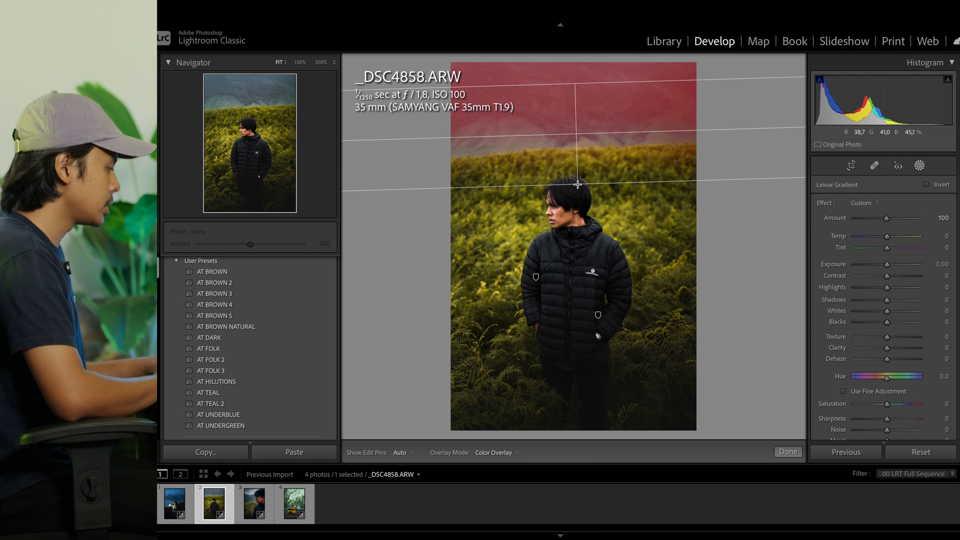
left_click_drag(887, 266, 878, 267)
left_click(793, 453)
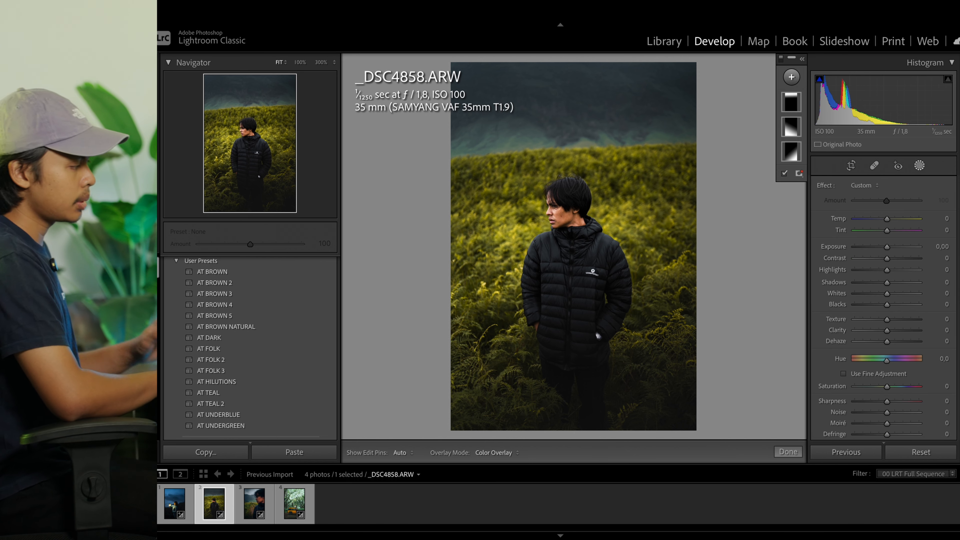
Step: Add a Select Subject mask on the man, setting its Exposure to 0.29 and Shadows to -1
left_click(791, 77)
left_click(797, 94)
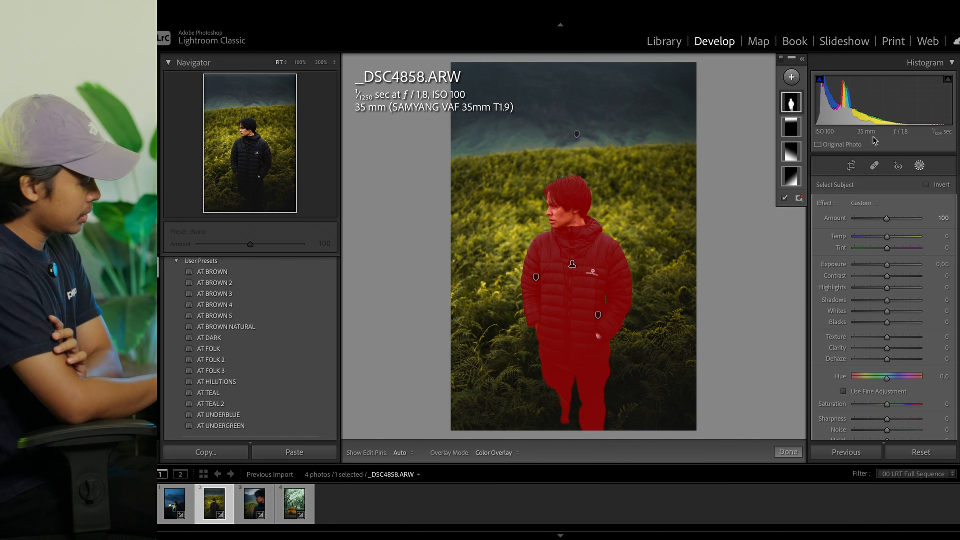
left_click_drag(887, 264, 888, 267)
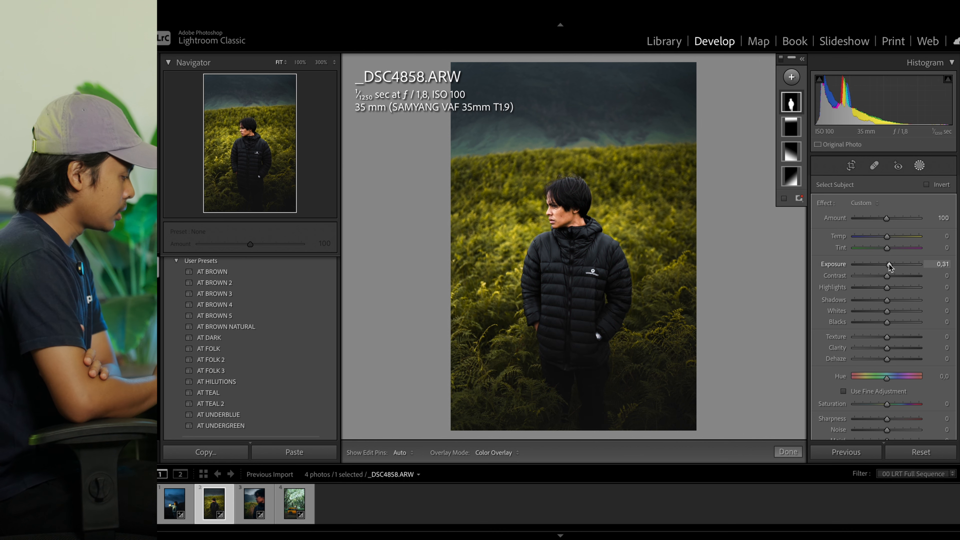
mouse_move(887, 302)
left_mouse_down()
mouse_move(900, 300)
mouse_move(887, 301)
left_mouse_up()
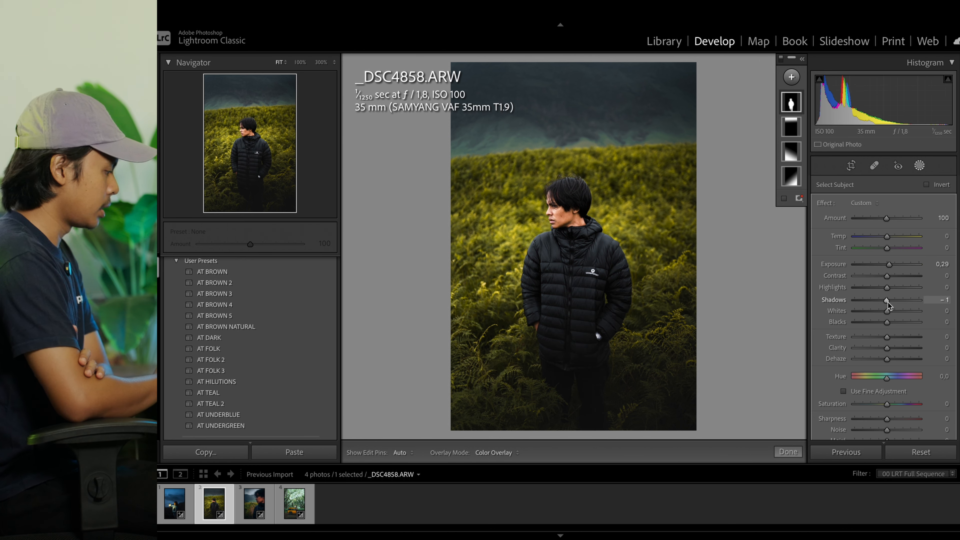
left_click(791, 451)
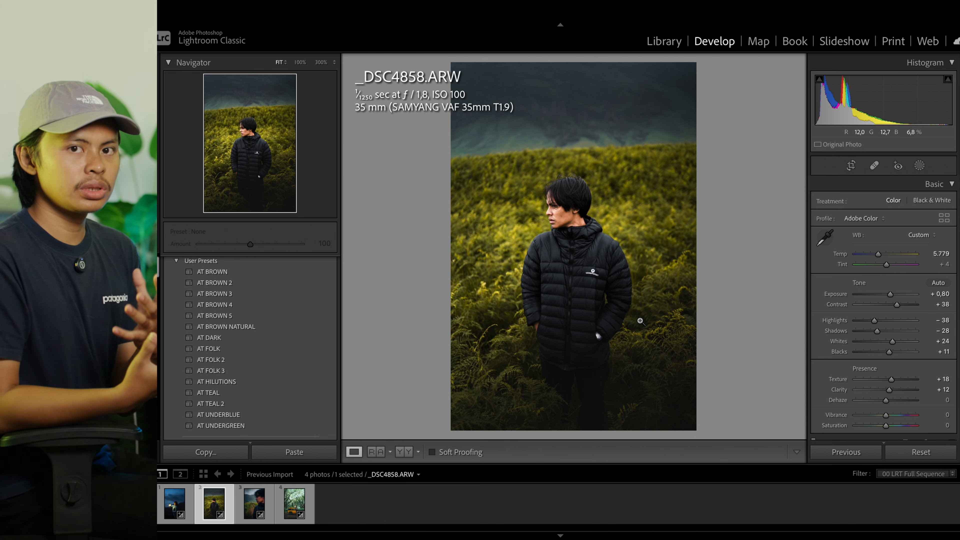
Step: Compare the fern-field portrait before and after editing side by side, and switch to the night photo of the person holding a lantern
left_click(408, 452)
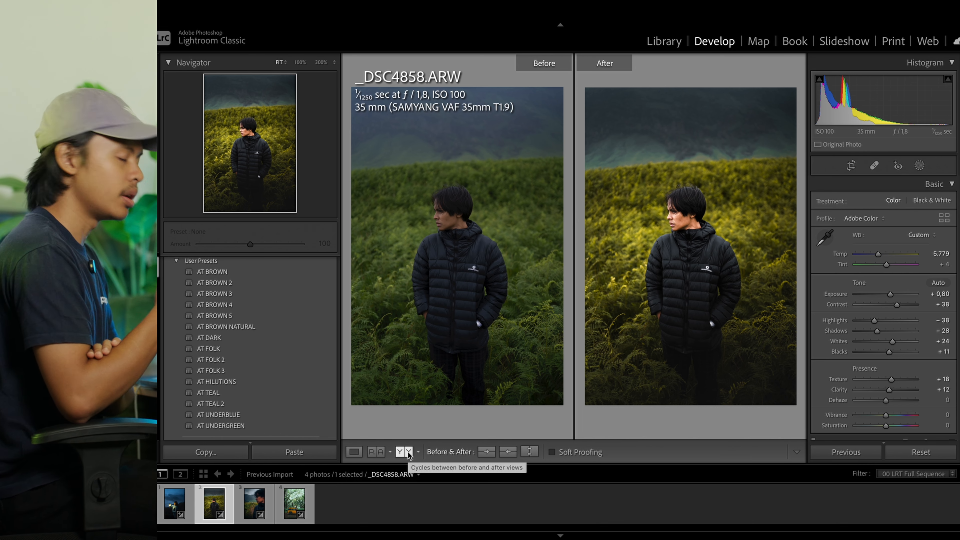
left_click(355, 452)
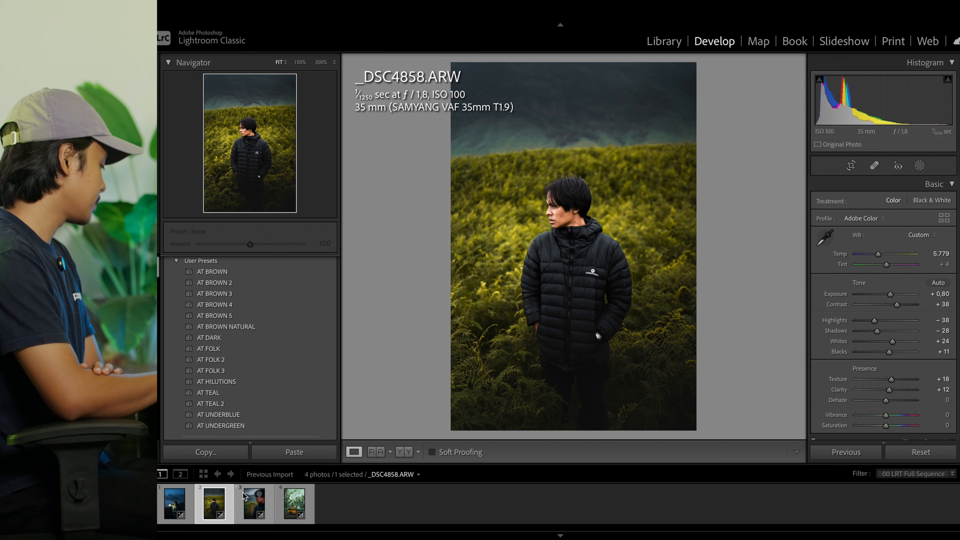
key("Left")
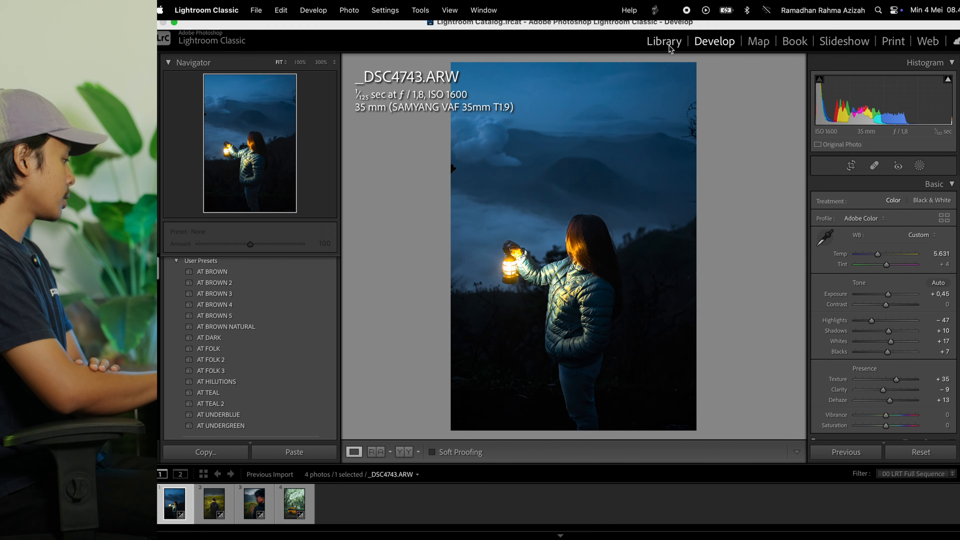